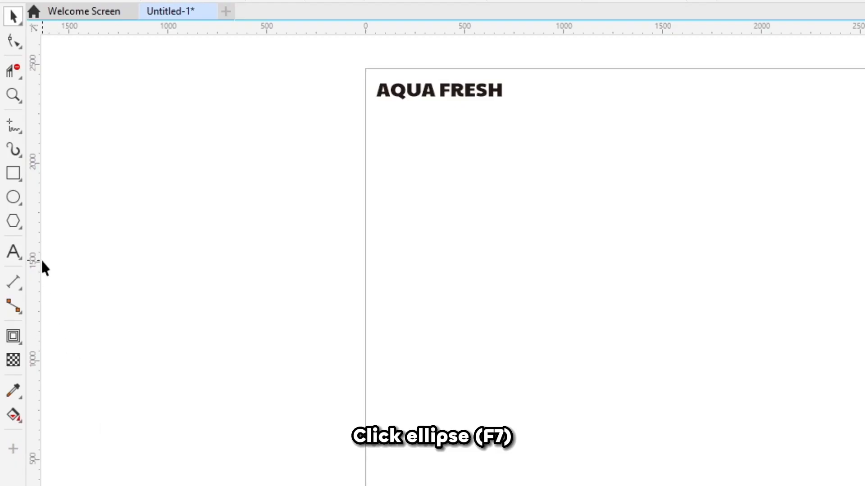
- Draw a circle about 700 px in diameter in the middle of the page with the Ellipse tool
{"action": "left_click", "coordinate": [13, 196]}
{"action": "left_click_drag", "start_coordinate": [679, 254], "coordinate": [778, 387]}
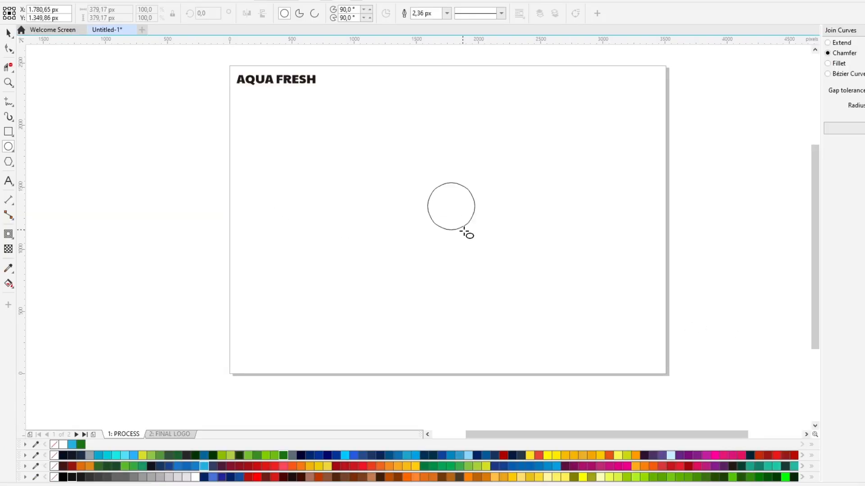
{"action": "left_click_drag", "start_coordinate": [491, 267], "coordinate": [491, 267]}
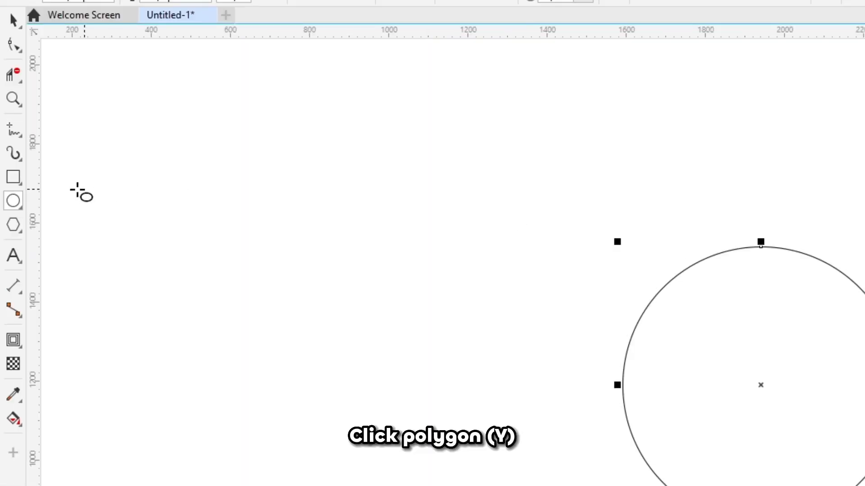
- Draw a polygon above the circle and reduce it to 3 sides, making a triangle about 475 px wide and 411 px high
{"action": "left_click", "coordinate": [13, 225]}
{"action": "left_click_drag", "start_coordinate": [609, 140], "coordinate": [824, 374]}
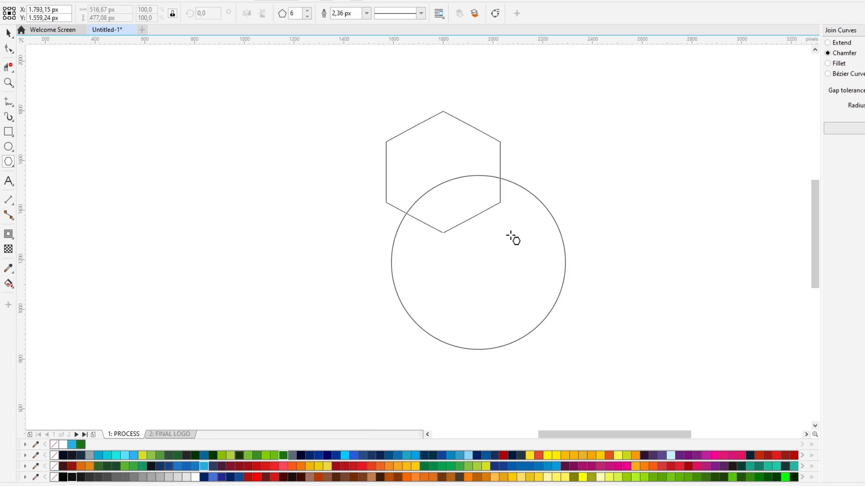
{"action": "key", "text": "Delete"}
{"action": "left_click_drag", "start_coordinate": [388, 69], "coordinate": [512, 211]}
{"action": "left_click", "coordinate": [307, 16]}
{"action": "left_click", "coordinate": [308, 17]}
{"action": "left_click", "coordinate": [307, 16]}
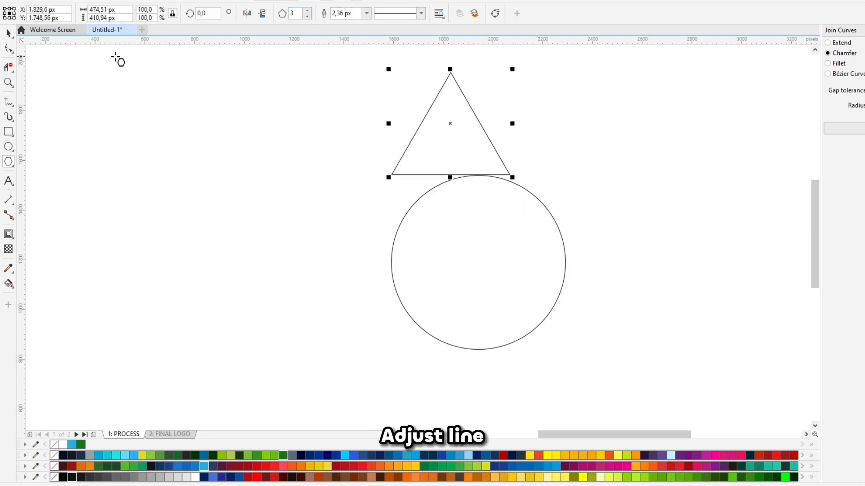
- Move the triangle onto the circle's upper part, centre it on the circle, and widen it to about 492 px so its base corners meet the circle
{"action": "left_click", "coordinate": [9, 34]}
{"action": "left_click_drag", "start_coordinate": [443, 132], "coordinate": [468, 159]}
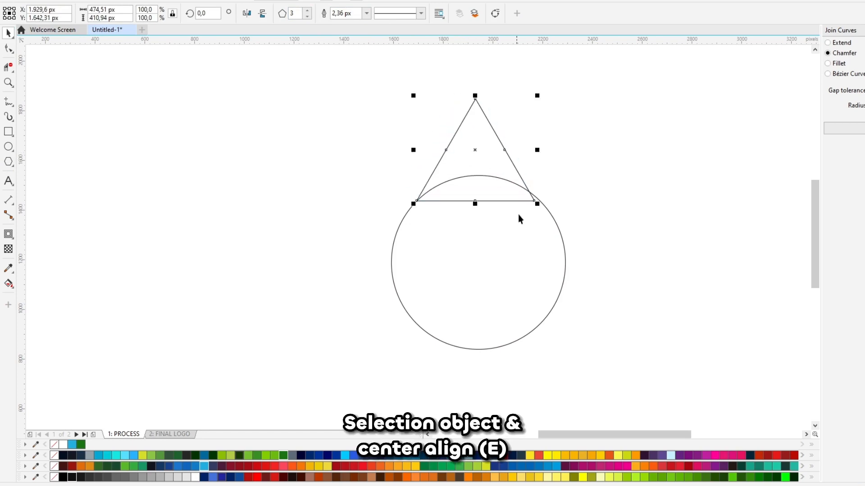
{"action": "left_click", "coordinate": [525, 235], "text": "shift"}
{"action": "key", "text": "e"}
{"action": "left_click", "coordinate": [515, 162]}
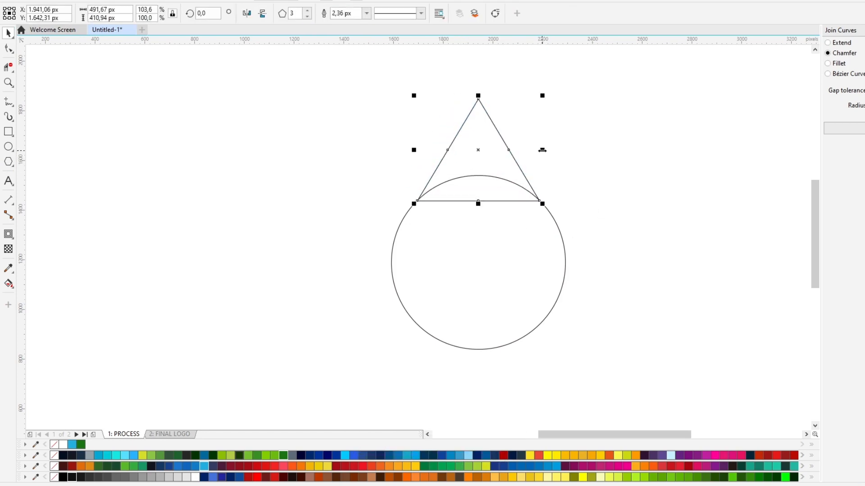
{"action": "left_click", "coordinate": [498, 174]}
- Weld the triangle and the circle into a single drop shape
{"action": "left_click", "coordinate": [498, 174]}
{"action": "left_click", "coordinate": [504, 226], "text": "shift"}
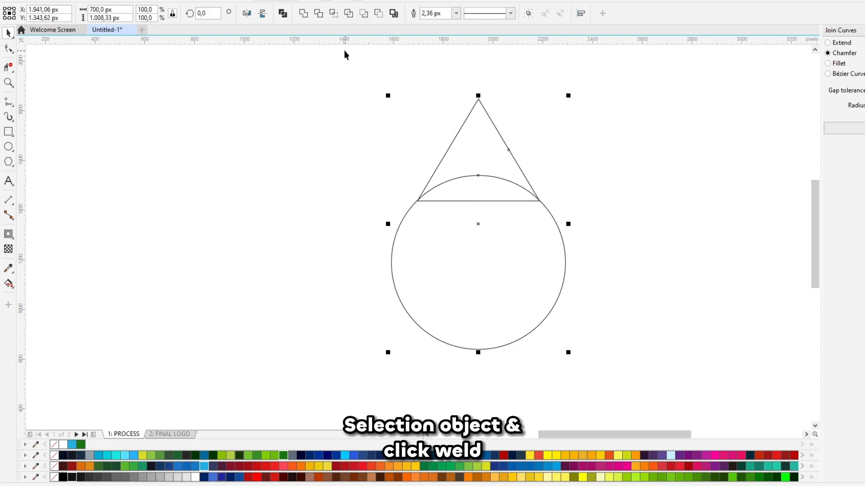
{"action": "left_click", "coordinate": [305, 14]}
{"action": "left_click", "coordinate": [548, 147]}
- Smooth the drop's sides by converting all its nodes to curves and deleting the two nodes where the triangle meets the circle
{"action": "left_click", "coordinate": [506, 195]}
{"action": "key", "text": "F10"}
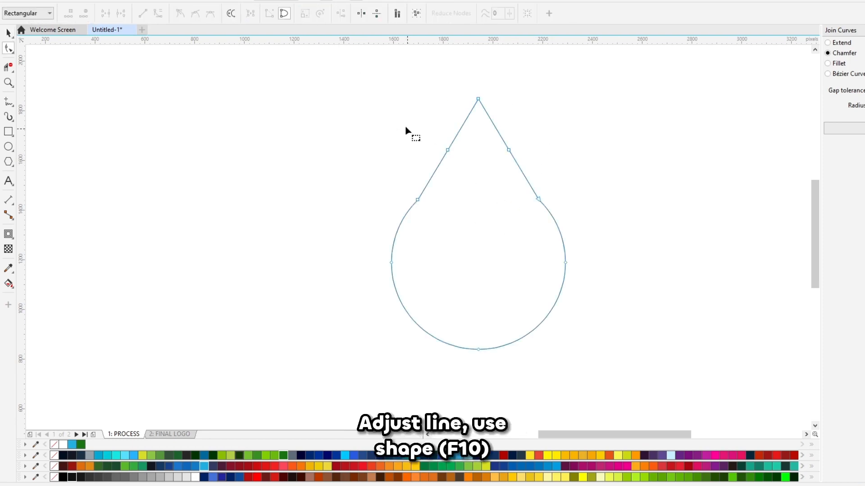
{"action": "left_click_drag", "start_coordinate": [647, 342], "coordinate": [647, 343]}
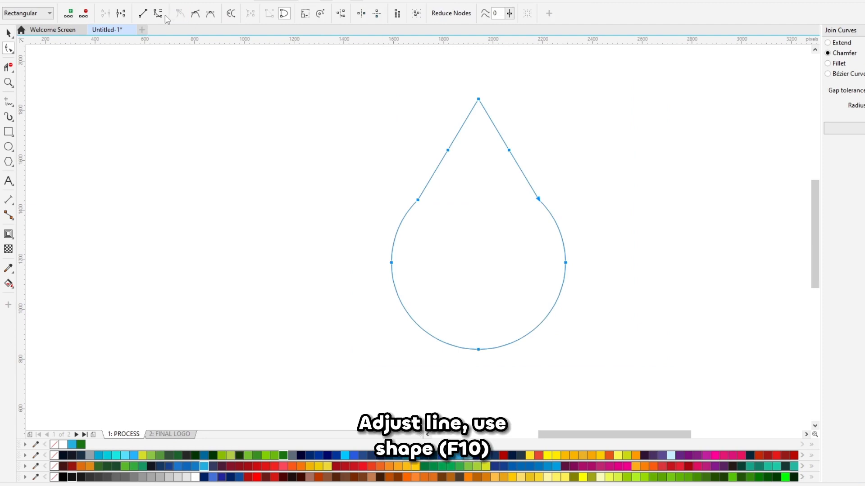
{"action": "key", "text": "Delete"}
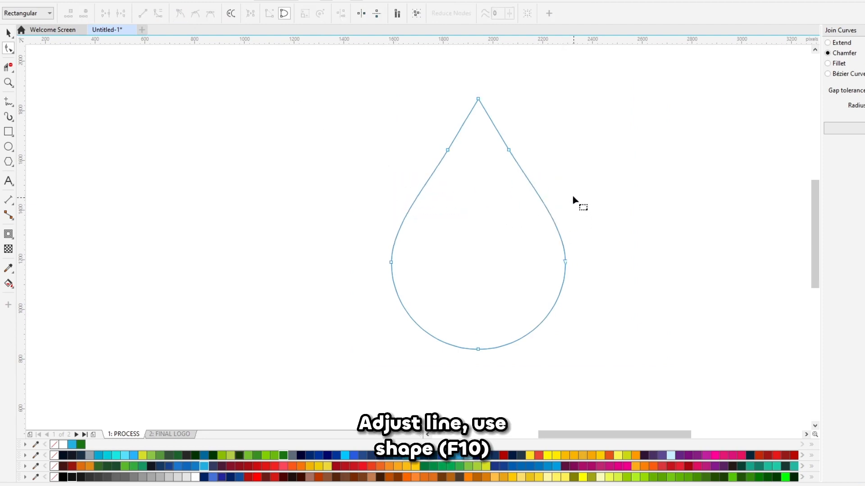
{"action": "left_click_drag", "start_coordinate": [447, 145], "coordinate": [419, 141]}
{"action": "key", "text": "space"}
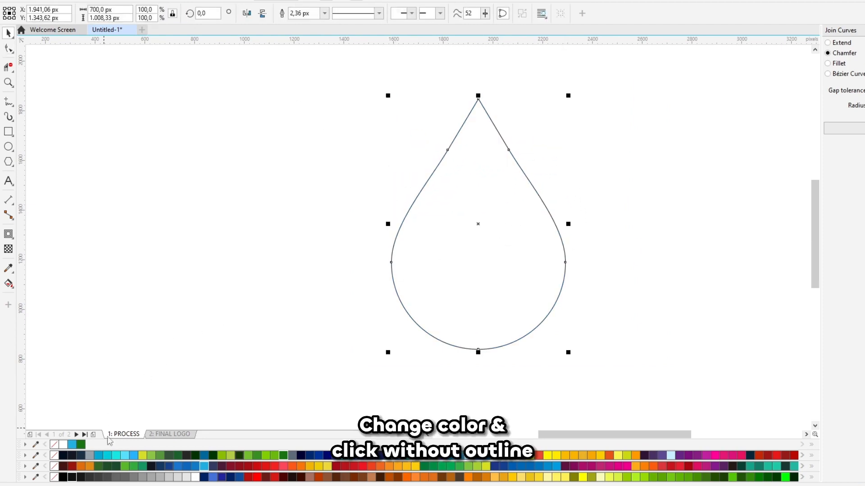
- Fill the drop with light cyan blue and remove its outline
{"action": "left_click", "coordinate": [124, 455]}
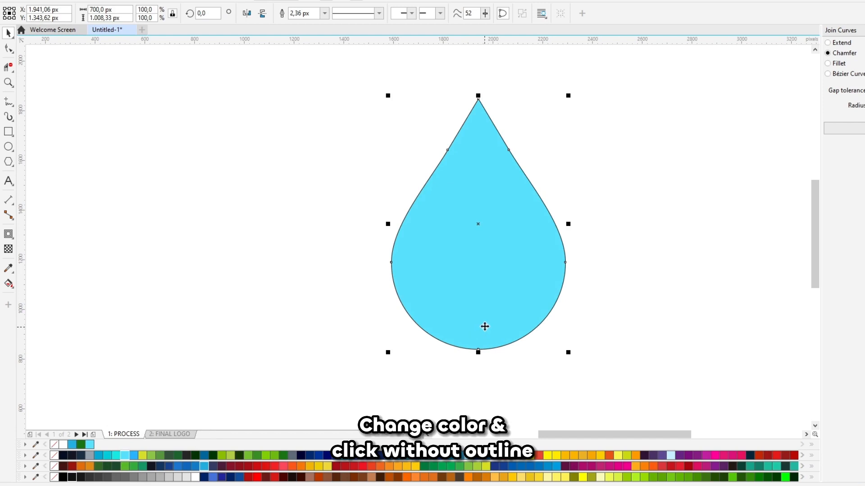
{"action": "right_click", "coordinate": [54, 448]}
{"action": "key", "text": "Escape"}
- Draw a wide ellipse about 946 px by 333 px and place it on the empty area to the left of the drop
{"action": "left_click", "coordinate": [8, 148]}
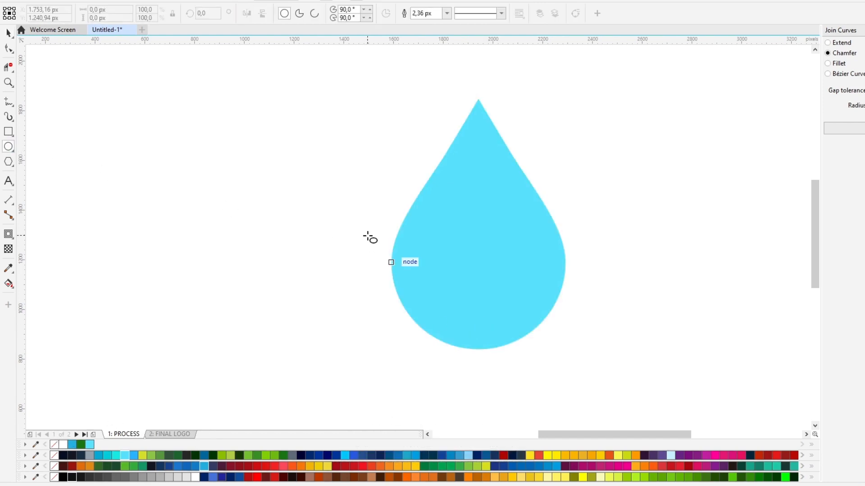
{"action": "left_click_drag", "start_coordinate": [354, 224], "coordinate": [588, 301]}
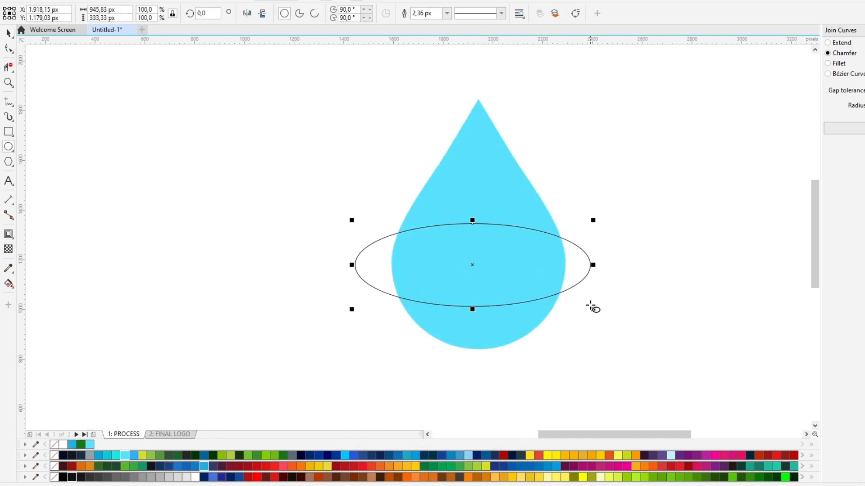
{"action": "key", "text": "space"}
{"action": "left_click_drag", "start_coordinate": [579, 272], "coordinate": [364, 278]}
- Duplicate the drop as a smaller copy centred inside the original
{"action": "left_click", "coordinate": [520, 286]}
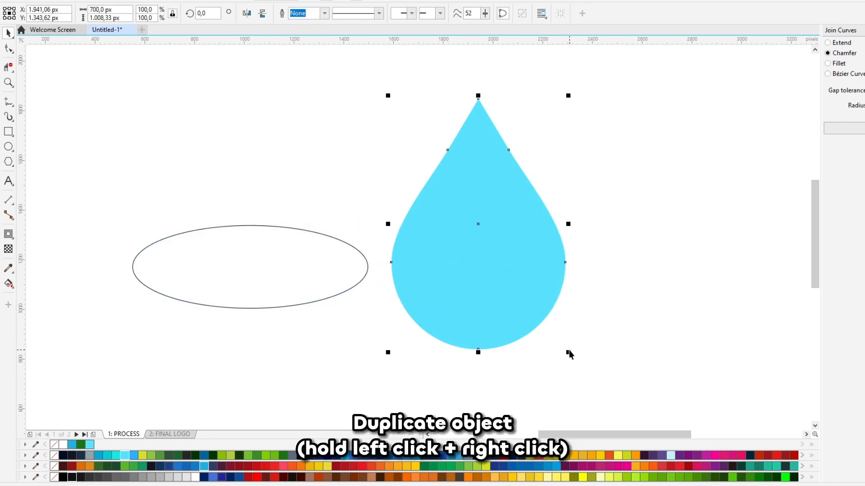
{"action": "left_click_drag", "start_coordinate": [568, 353], "coordinate": [540, 344]}
{"action": "right_click", "coordinate": [541, 344]}
- Fill the inner drop with white using the Color Eyedropper and move it slightly upward
{"action": "key", "text": "i"}
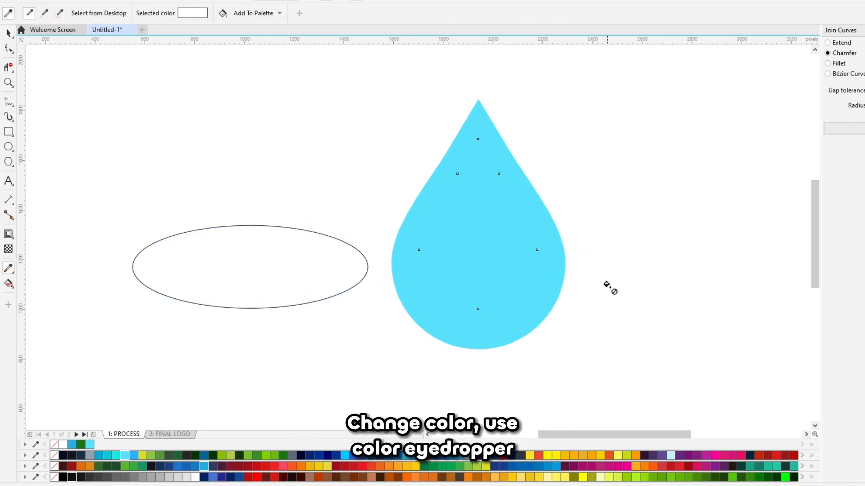
{"action": "left_click", "coordinate": [489, 248]}
{"action": "key", "text": "space"}
{"action": "left_click_drag", "start_coordinate": [483, 263], "coordinate": [479, 255]}
- Move the ellipse across the drop's lower half and enlarge it to about 1048 px by 412 px
{"action": "left_click", "coordinate": [342, 261]}
{"action": "left_click_drag", "start_coordinate": [342, 260], "coordinate": [544, 282]}
{"action": "left_click_drag", "start_coordinate": [592, 314], "coordinate": [604, 338]}
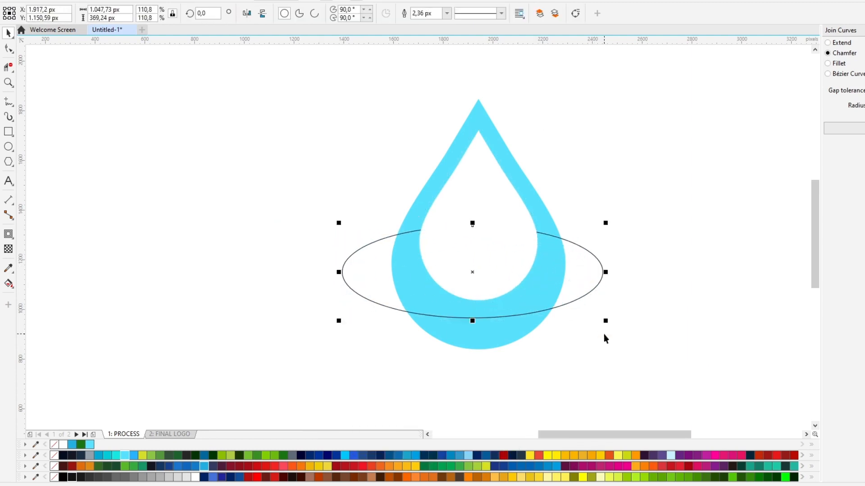
{"action": "left_click_drag", "start_coordinate": [473, 323], "coordinate": [472, 332]}
{"action": "left_click_drag", "start_coordinate": [568, 299], "coordinate": [568, 296]}
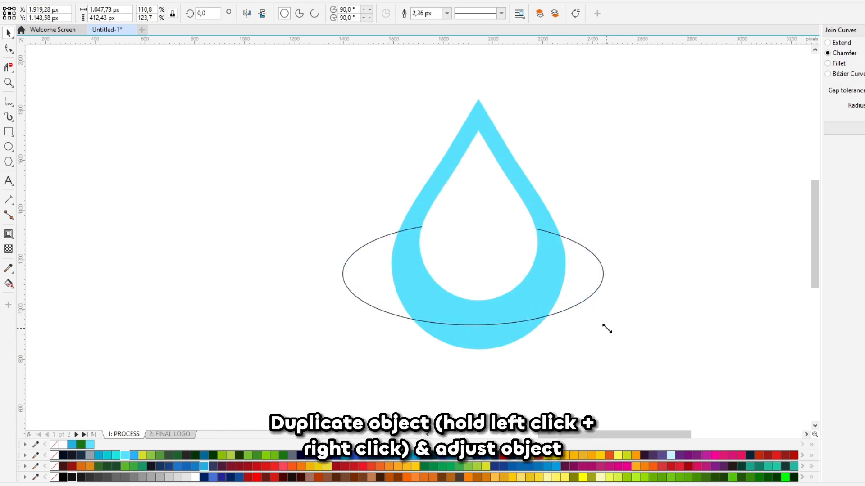
- Duplicate the ellipse and resize the copy to about 1006 px by 382 px, offset up and to the left of the original
{"action": "right_click", "coordinate": [600, 328]}
{"action": "left_click_drag", "start_coordinate": [607, 329], "coordinate": [600, 327]}
{"action": "left_click_drag", "start_coordinate": [584, 285], "coordinate": [584, 279]}
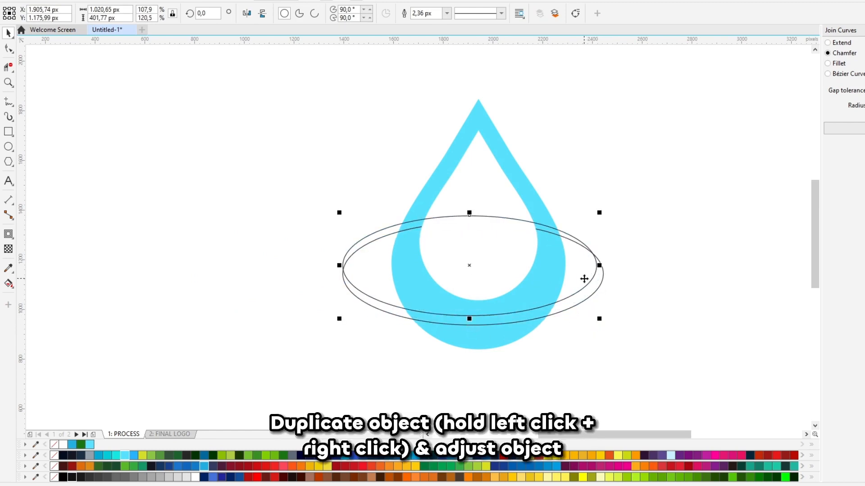
{"action": "mouse_move", "coordinate": [600, 318]}
{"action": "left_mouse_down"}
{"action": "mouse_move", "coordinate": [589, 322]}
{"action": "mouse_move", "coordinate": [588, 312]}
{"action": "left_mouse_up"}
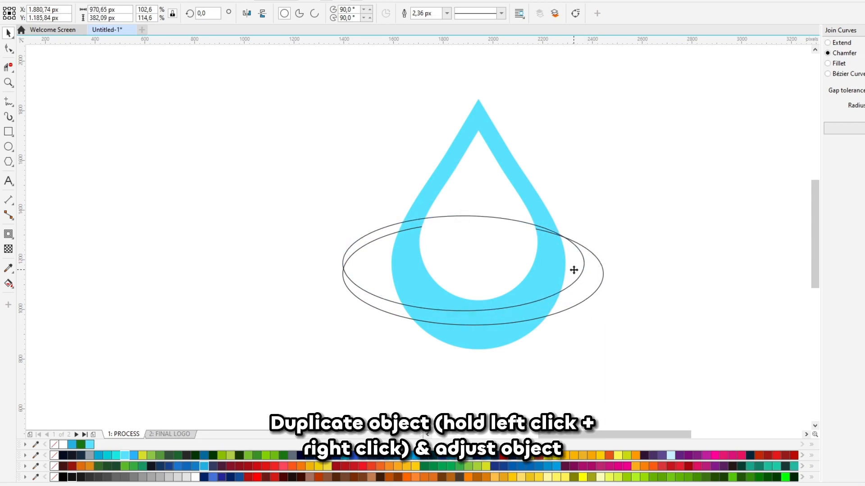
{"action": "left_click_drag", "start_coordinate": [574, 270], "coordinate": [571, 273]}
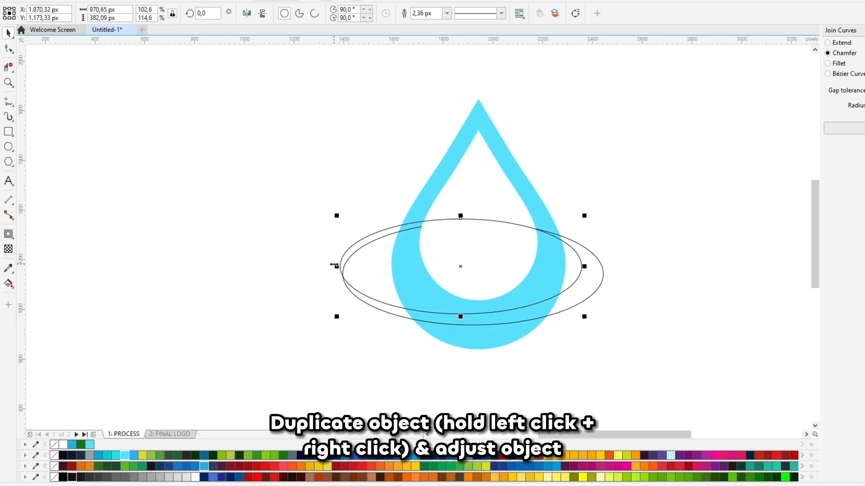
{"action": "left_click_drag", "start_coordinate": [334, 265], "coordinate": [327, 267]}
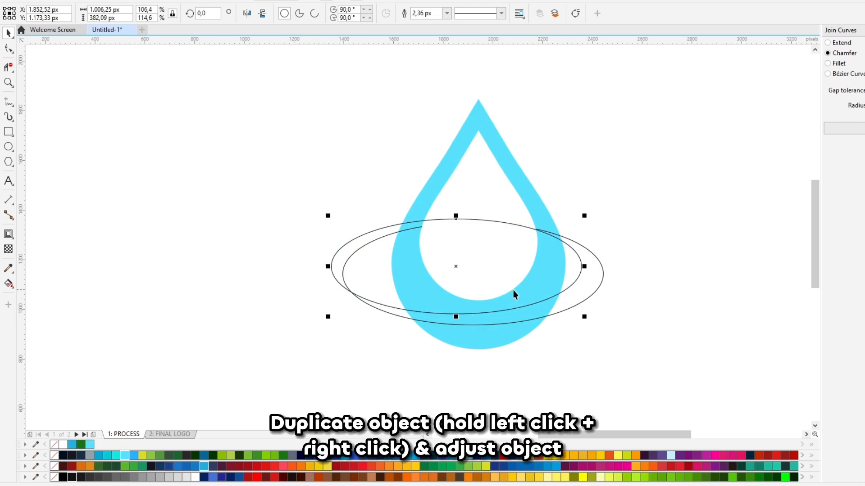
- Trim the larger ellipse with the offset copy and delete the copy, keeping a crescent-shaped swoosh
{"action": "left_click", "coordinate": [600, 282], "text": "shift"}
{"action": "left_click", "coordinate": [317, 16]}
{"action": "left_click", "coordinate": [338, 131]}
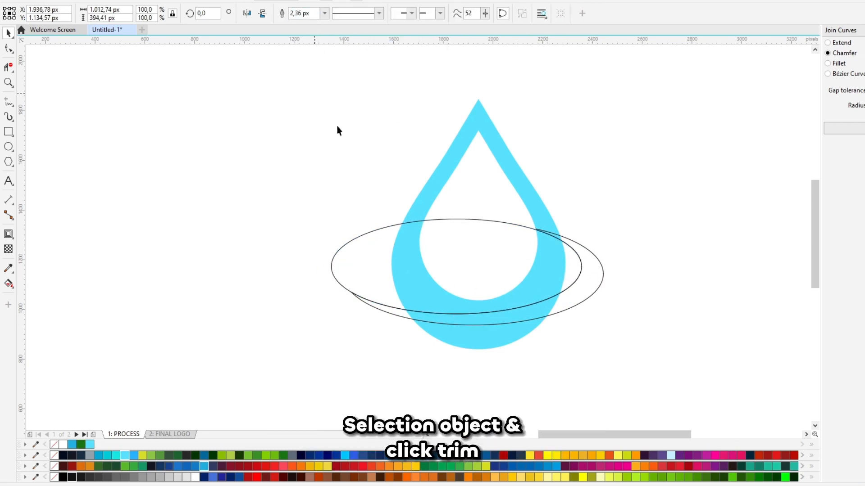
{"action": "left_click", "coordinate": [368, 257]}
{"action": "key", "text": "Delete"}
- Move the crescent swoosh slightly upward over the drop
{"action": "scroll", "coordinate": [548, 280], "scroll_direction": "up", "scroll_amount": 3}
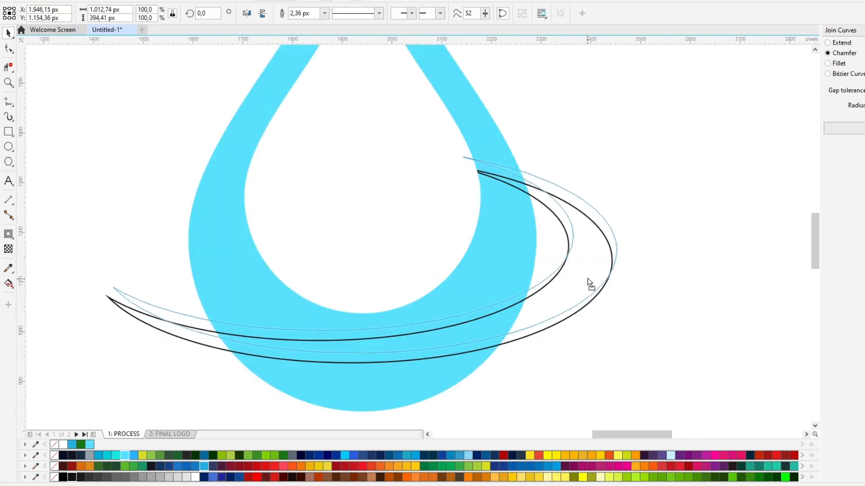
{"action": "left_click", "coordinate": [617, 246]}
{"action": "left_click", "coordinate": [560, 238]}
- Draw a closed triangular arrowhead with the Bezier tool across the swoosh's right-hand bend
{"action": "key", "text": "F5"}
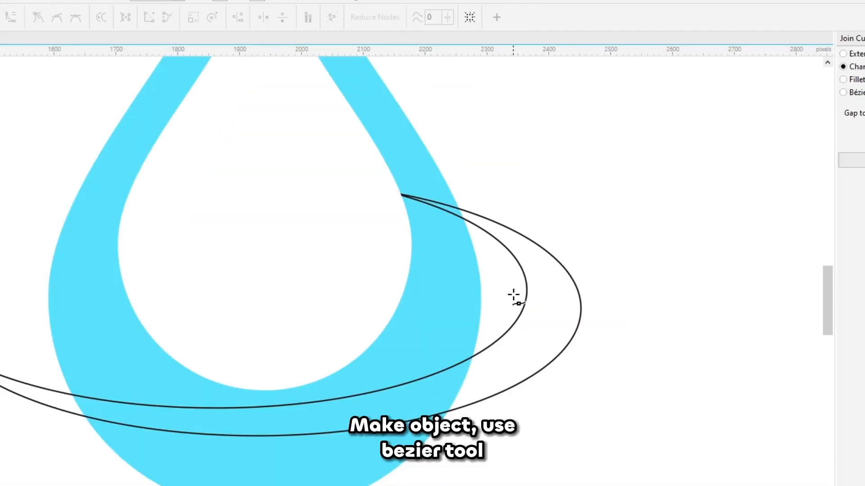
{"action": "left_click", "coordinate": [590, 266]}
{"action": "left_click", "coordinate": [509, 294]}
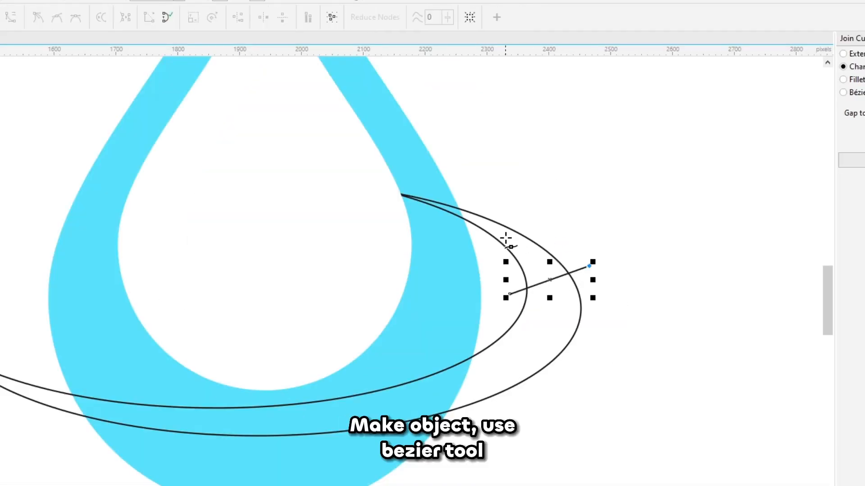
{"action": "left_click", "coordinate": [502, 232]}
{"action": "left_click", "coordinate": [509, 293]}
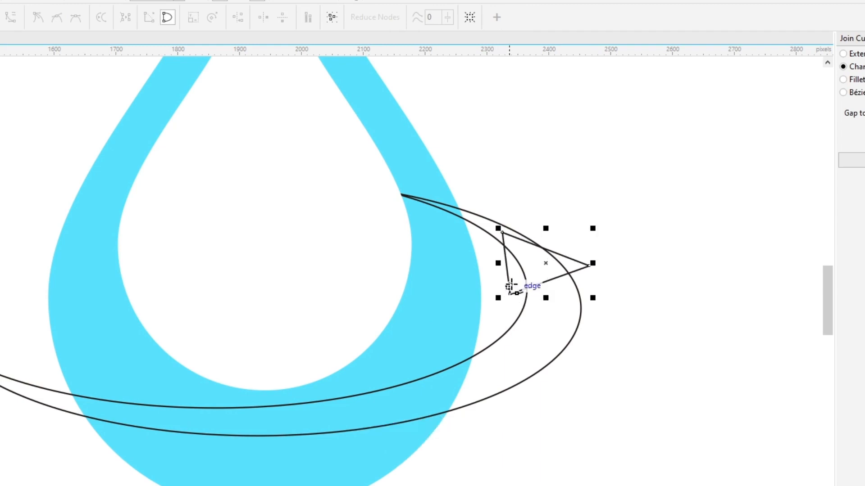
- Adjust the arrowhead's three corner nodes with the Shape tool, extending its tip beyond the swoosh's outer edge and its base past the inner edge
{"action": "key", "text": "F10"}
{"action": "left_click_drag", "start_coordinate": [503, 235], "coordinate": [488, 224]}
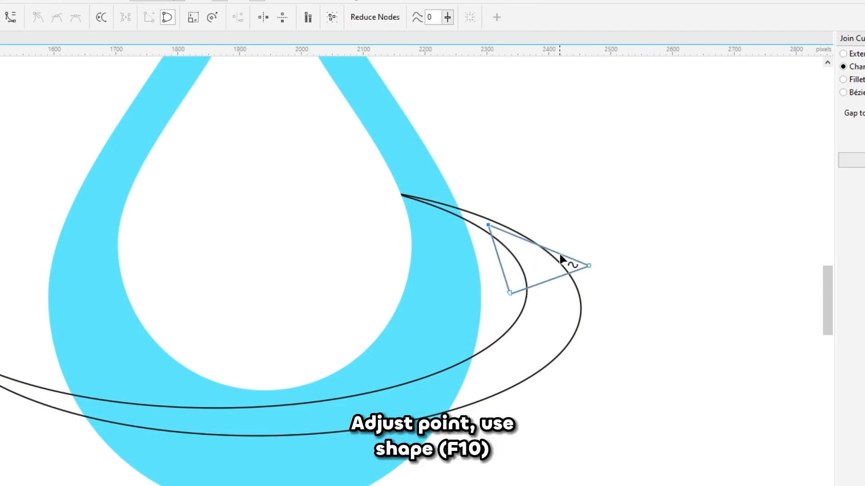
{"action": "left_click_drag", "start_coordinate": [588, 267], "coordinate": [604, 276]}
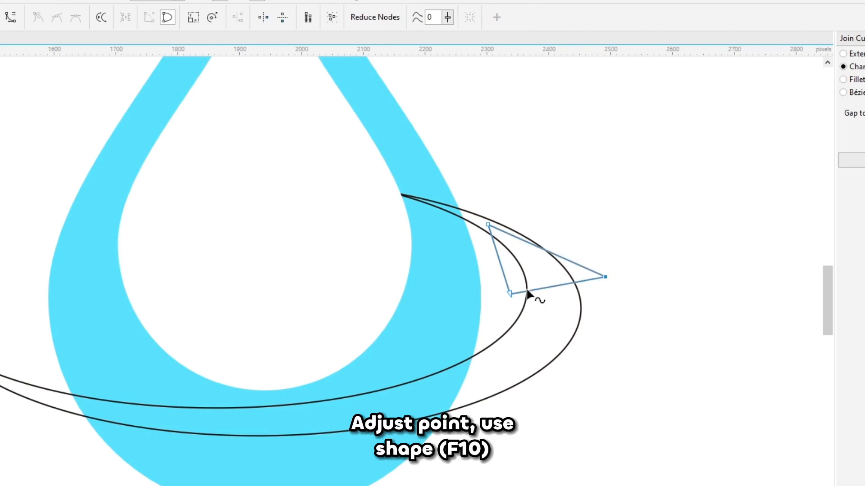
{"action": "left_click_drag", "start_coordinate": [507, 296], "coordinate": [506, 301]}
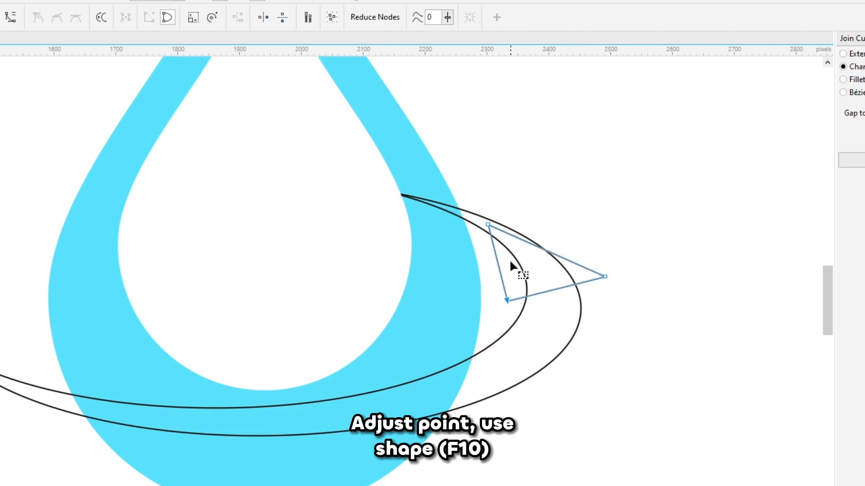
{"action": "left_click_drag", "start_coordinate": [490, 227], "coordinate": [503, 233]}
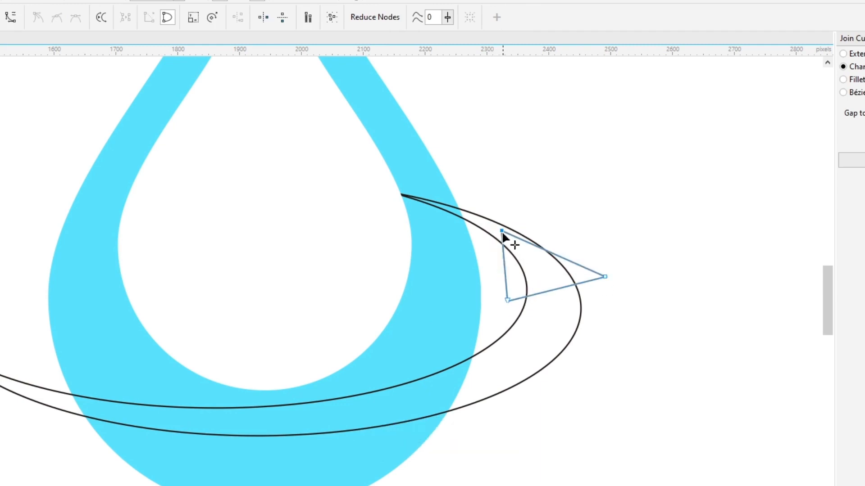
{"action": "left_click", "coordinate": [581, 257]}
- Draw a closed polygon with the Bezier tool around the swoosh's upper end, with one edge crossing the arrowhead
{"action": "key", "text": "F5"}
{"action": "left_click", "coordinate": [487, 292]}
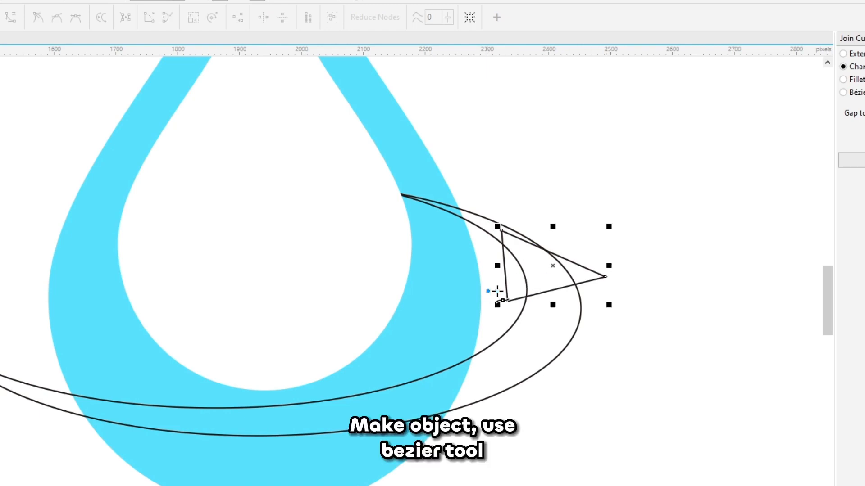
{"action": "left_click", "coordinate": [593, 255]}
{"action": "left_click", "coordinate": [554, 184]}
{"action": "left_click", "coordinate": [427, 158]}
{"action": "left_click", "coordinate": [323, 175]}
{"action": "left_click", "coordinate": [290, 250]}
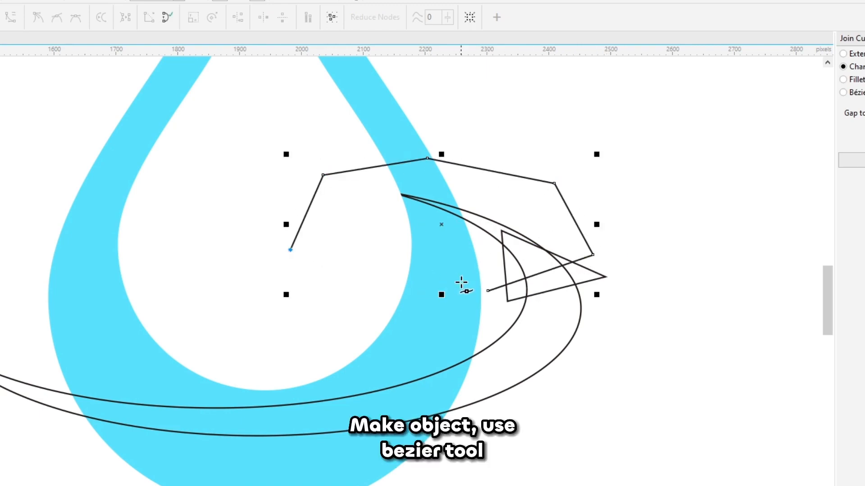
{"action": "left_click", "coordinate": [488, 291]}
- Trim the swoosh's upper end away with the closed polygon so the swoosh ends at the arrowhead
{"action": "key", "text": "space"}
{"action": "left_click", "coordinate": [528, 296], "text": "shift"}
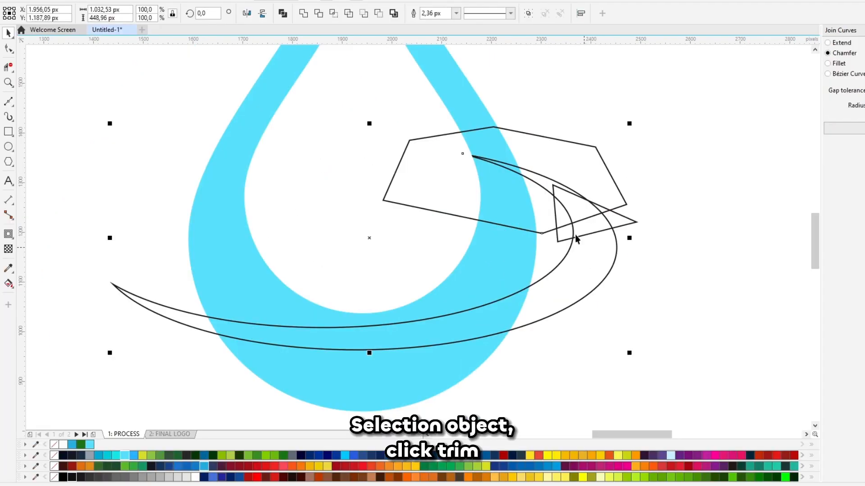
{"action": "left_click", "coordinate": [333, 13]}
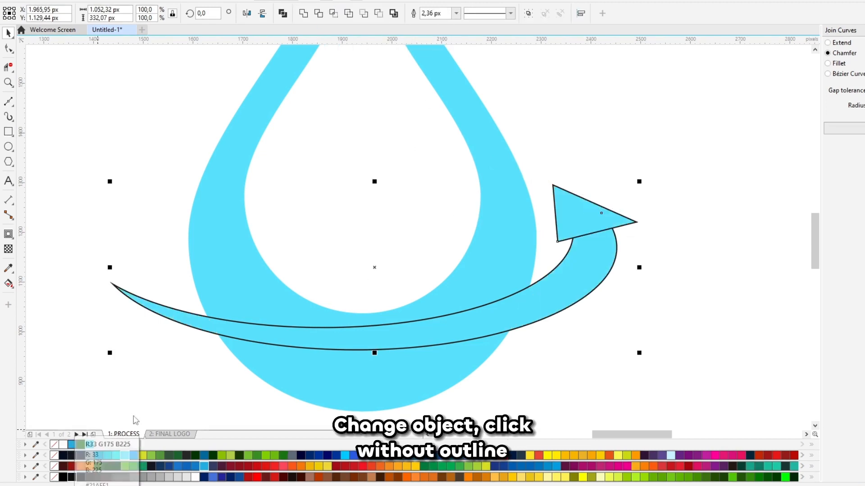
- Fill the swoosh and arrowhead with bright blue and remove their outlines
{"action": "left_click", "coordinate": [134, 457]}
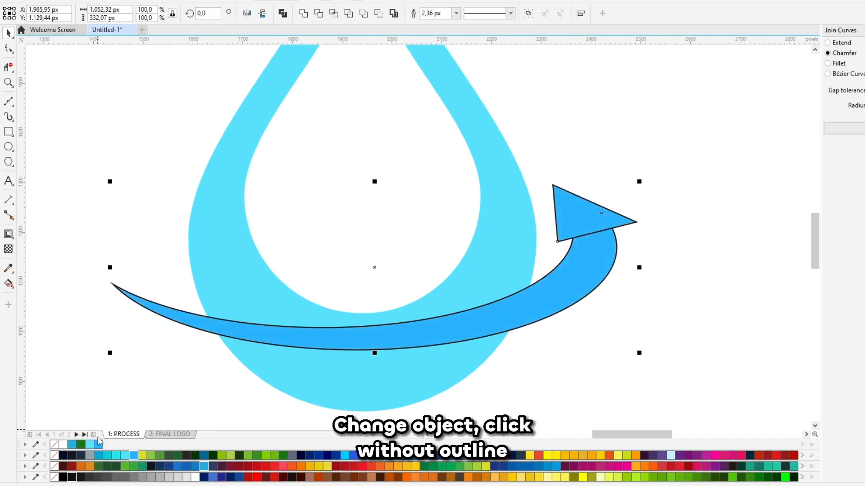
{"action": "right_click", "coordinate": [54, 445]}
{"action": "scroll", "coordinate": [631, 243], "scroll_direction": "down", "scroll_amount": 3}
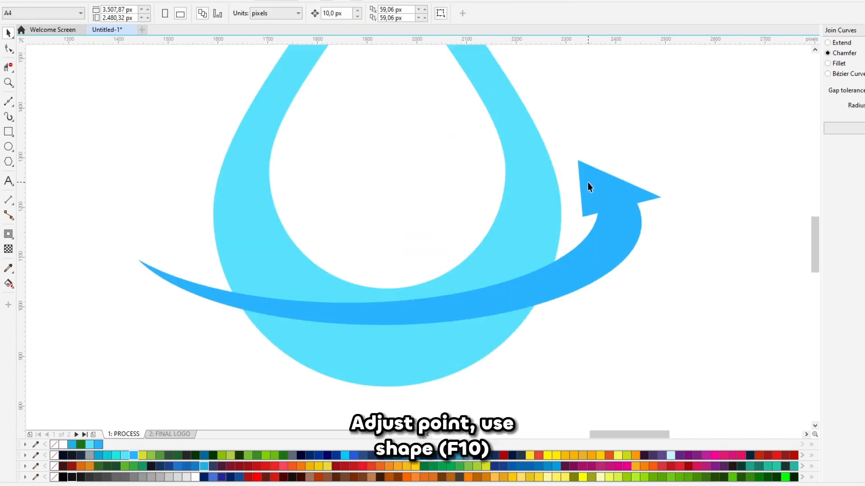
- Reshape the arrowhead with the Shape tool, pulling its outer tip slightly inward and its upper corner slightly down
{"action": "scroll", "coordinate": [623, 194], "scroll_direction": "up", "scroll_amount": 3}
{"action": "key", "text": "F10"}
{"action": "left_click_drag", "start_coordinate": [721, 212], "coordinate": [710, 215]}
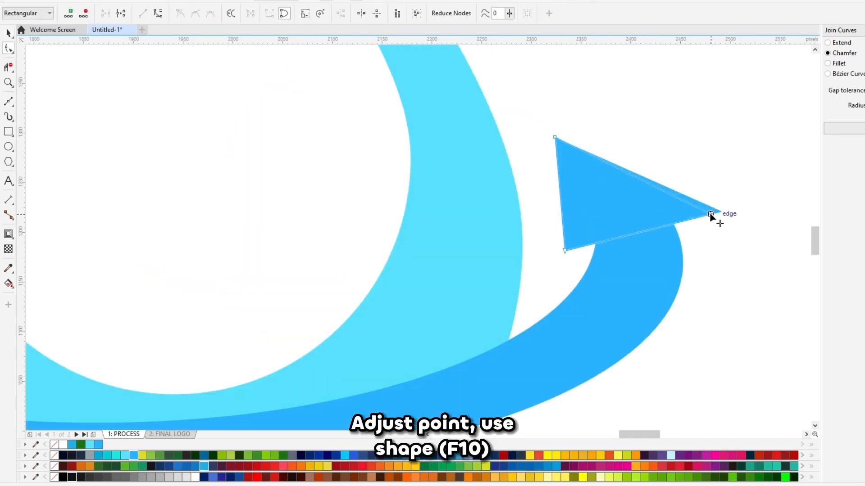
{"action": "scroll", "coordinate": [656, 192], "scroll_direction": "down", "scroll_amount": 1}
{"action": "left_click_drag", "start_coordinate": [605, 165], "coordinate": [603, 175]}
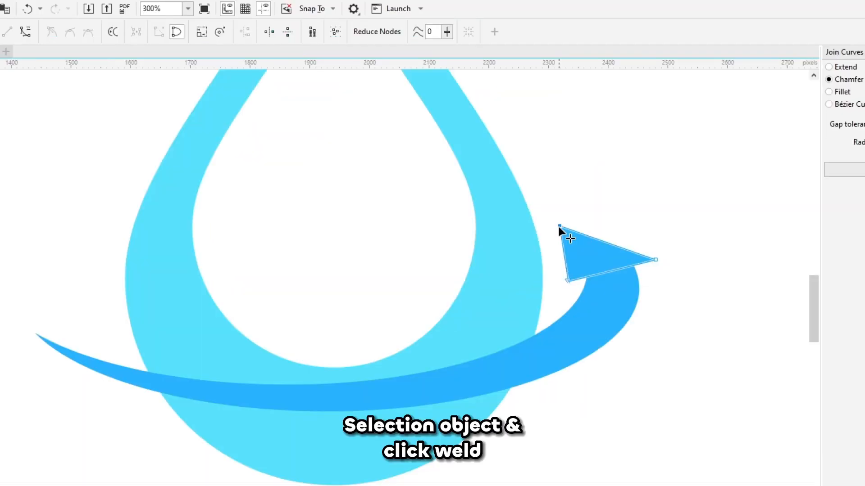
- Weld the arrowhead and the swoosh into a single curved arrow
{"action": "scroll", "coordinate": [558, 226], "scroll_direction": "down", "scroll_amount": 1}
{"action": "key", "text": "space"}
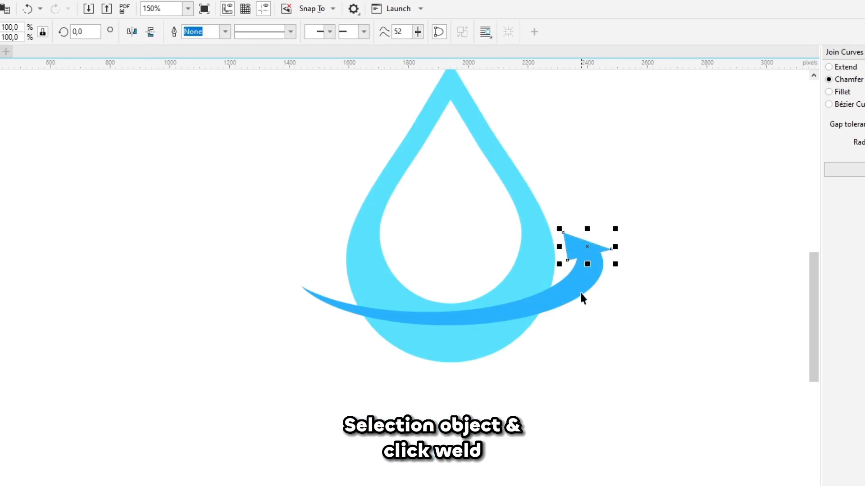
{"action": "left_click", "coordinate": [581, 295], "text": "shift"}
{"action": "left_click", "coordinate": [202, 33]}
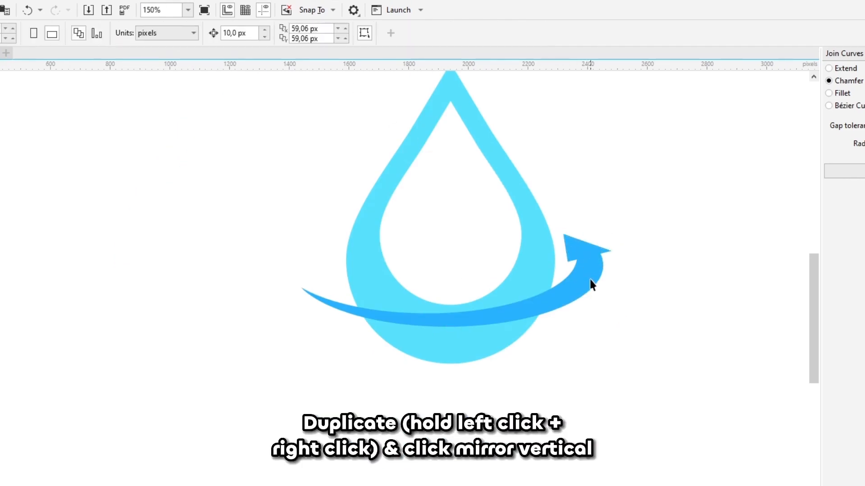
- Duplicate the curved arrow, mirror the copy vertically and horizontally, and place it opposite the original to form a ring around the drop
{"action": "left_click_drag", "start_coordinate": [571, 286], "coordinate": [546, 256]}
{"action": "right_click", "coordinate": [547, 256]}
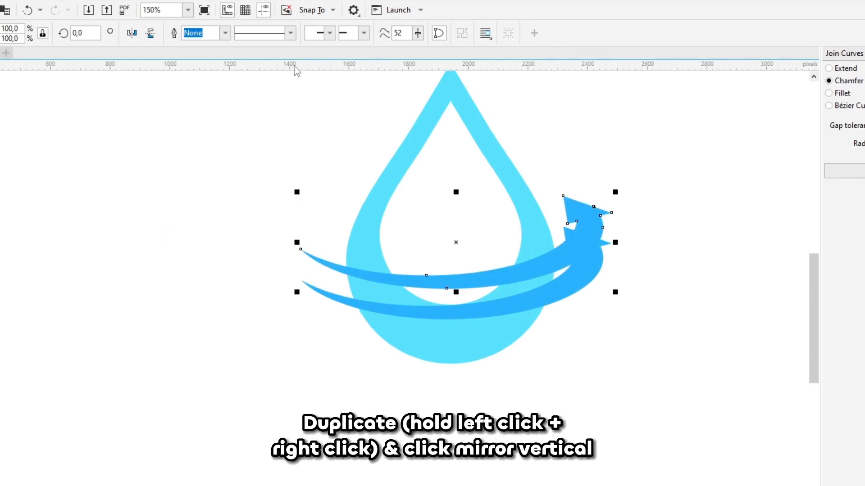
{"action": "left_click", "coordinate": [150, 33]}
{"action": "left_click", "coordinate": [132, 33]}
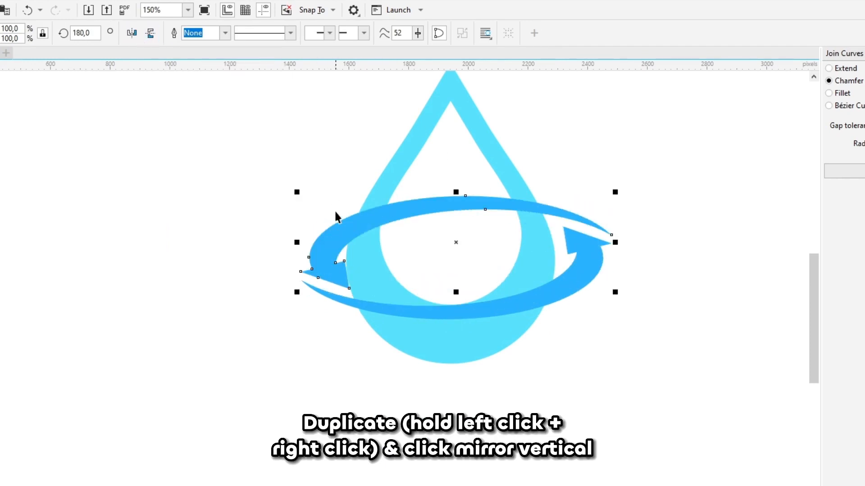
{"action": "left_click_drag", "start_coordinate": [337, 217], "coordinate": [332, 277]}
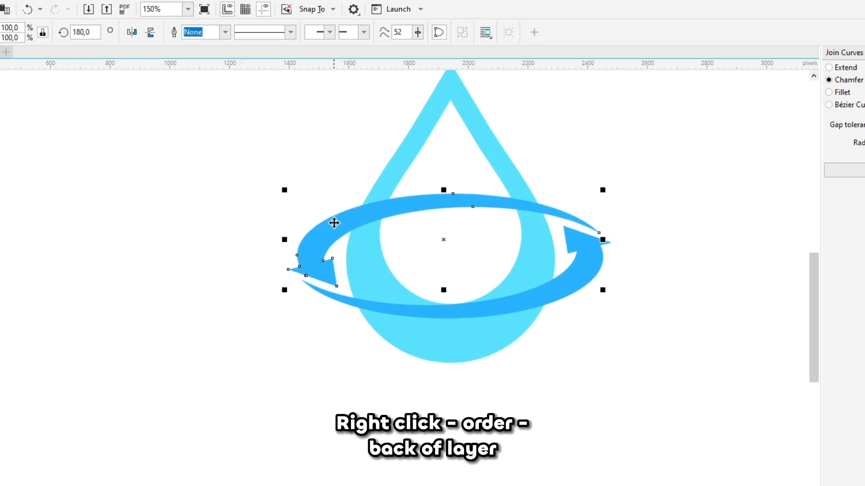
- Send the mirrored arrow to the back of the layer, behind the drop
{"action": "right_click", "coordinate": [339, 228]}
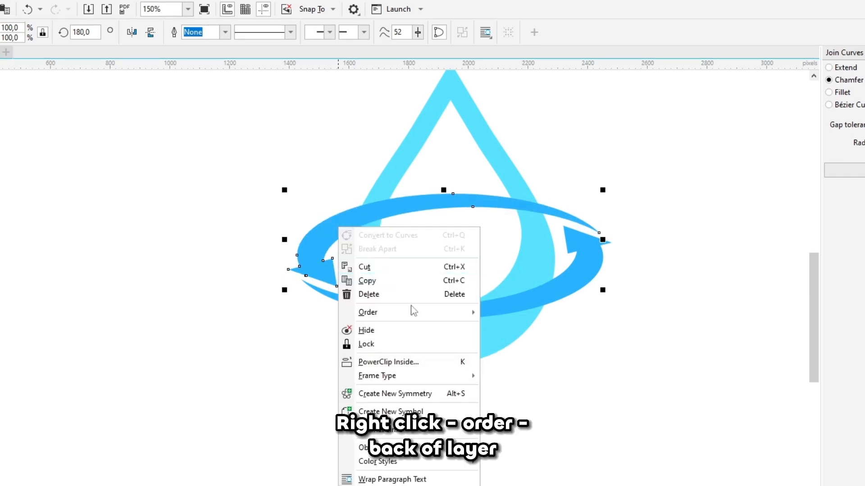
{"action": "mouse_move", "coordinate": [422, 315]}
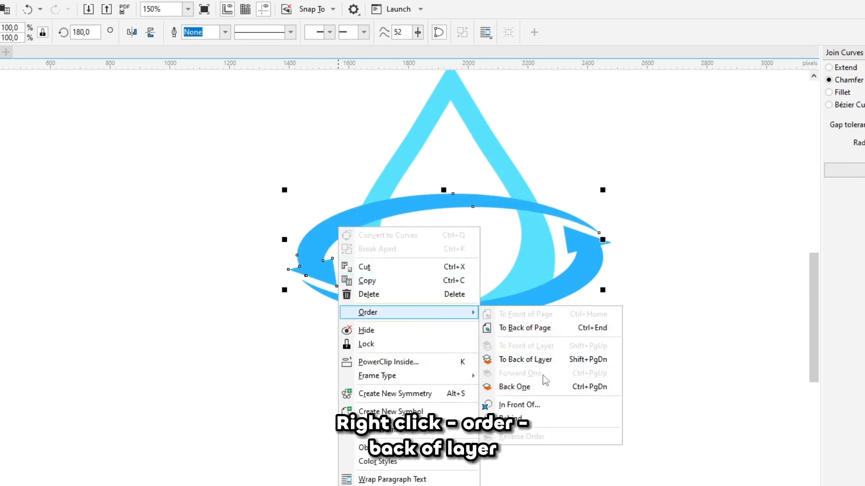
{"action": "left_click", "coordinate": [545, 362]}
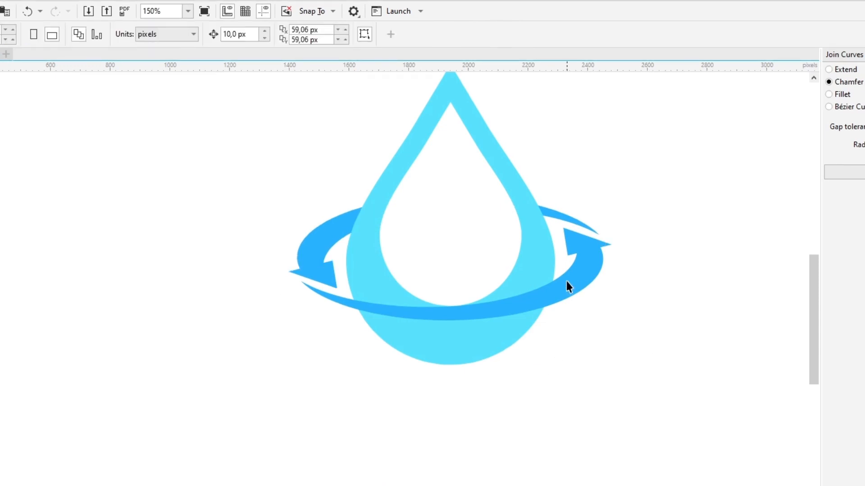
- Group the two curved arrows and center the group horizontally on the drop
{"action": "left_click", "coordinate": [561, 289]}
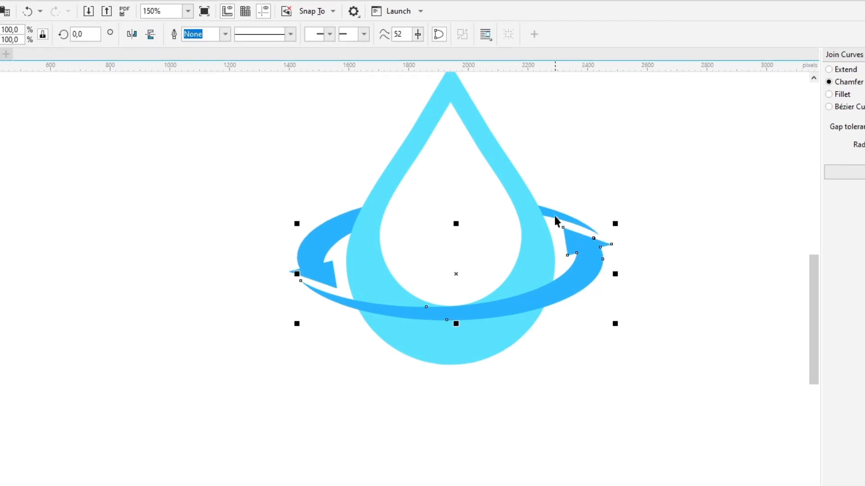
{"action": "key", "text": "ctrl+g"}
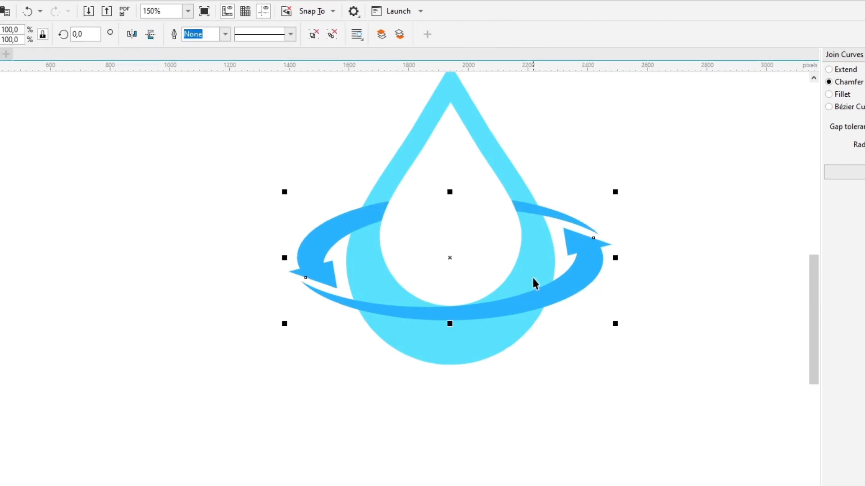
{"action": "left_click", "coordinate": [534, 274], "text": "shift"}
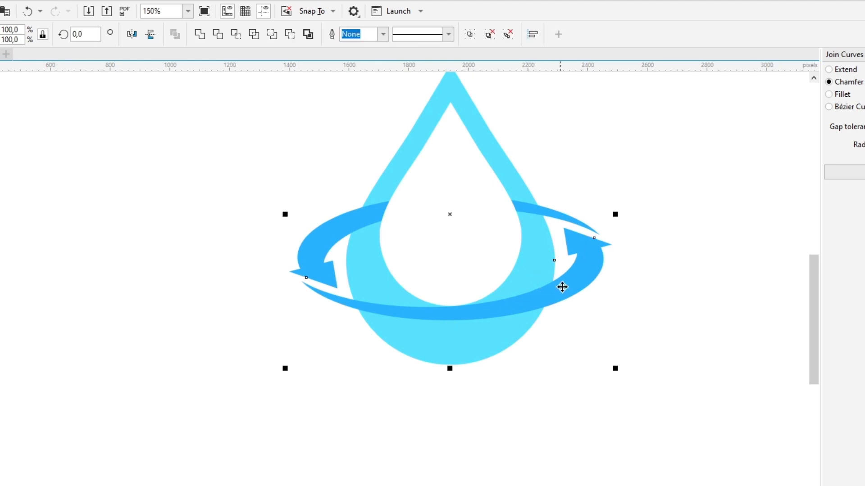
{"action": "left_click", "coordinate": [584, 330]}
- Move the arrow group slightly upward on the drop and ungroup all of its objects
{"action": "left_click", "coordinate": [578, 289]}
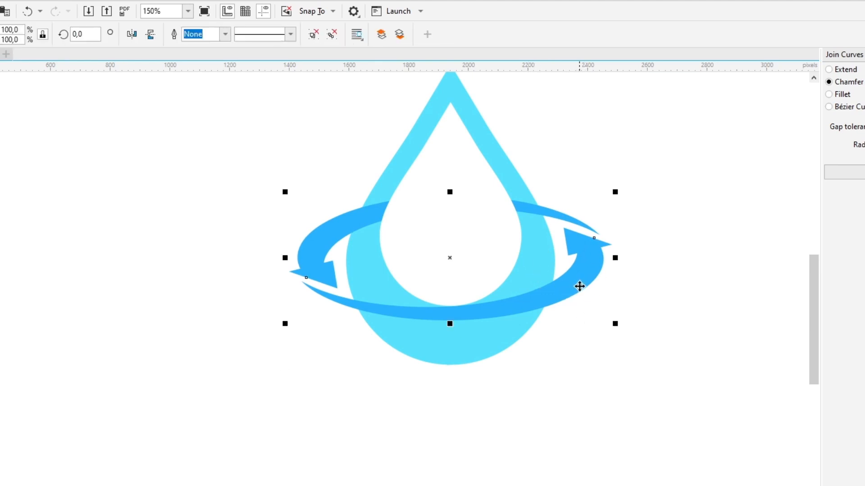
{"action": "mouse_move", "coordinate": [579, 288]}
{"action": "left_mouse_down"}
{"action": "mouse_move", "coordinate": [579, 297]}
{"action": "mouse_move", "coordinate": [574, 278]}
{"action": "left_mouse_up"}
{"action": "right_click", "coordinate": [580, 271]}
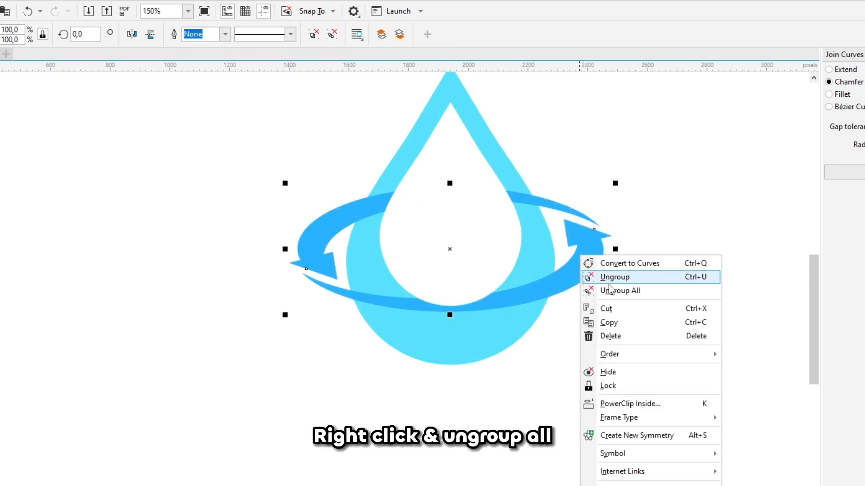
{"action": "left_click", "coordinate": [601, 290]}
{"action": "left_click", "coordinate": [629, 306]}
- Send the mirrored arrow to the back of the layer and bring the original arrow to the front of the layer
{"action": "right_click", "coordinate": [548, 207]}
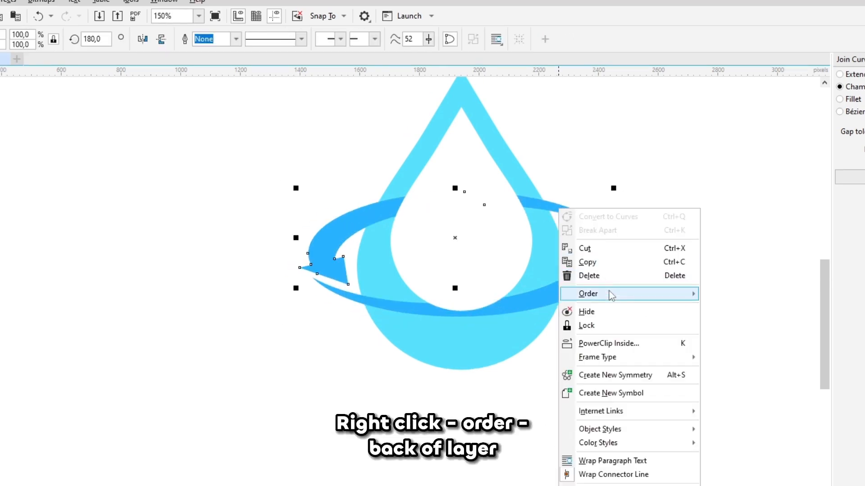
{"action": "mouse_move", "coordinate": [599, 288]}
{"action": "left_click", "coordinate": [726, 342]}
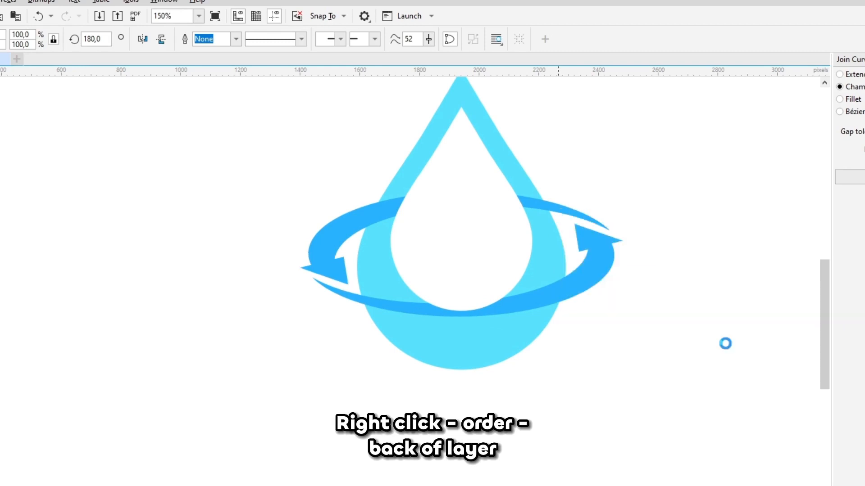
{"action": "left_click", "coordinate": [602, 271]}
{"action": "right_click", "coordinate": [591, 266]}
{"action": "mouse_move", "coordinate": [726, 352]}
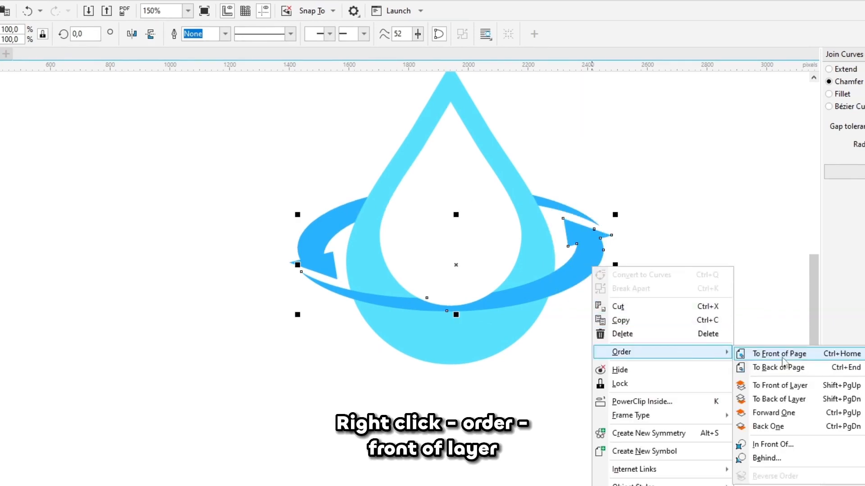
{"action": "left_click", "coordinate": [784, 386]}
{"action": "left_click", "coordinate": [674, 353]}
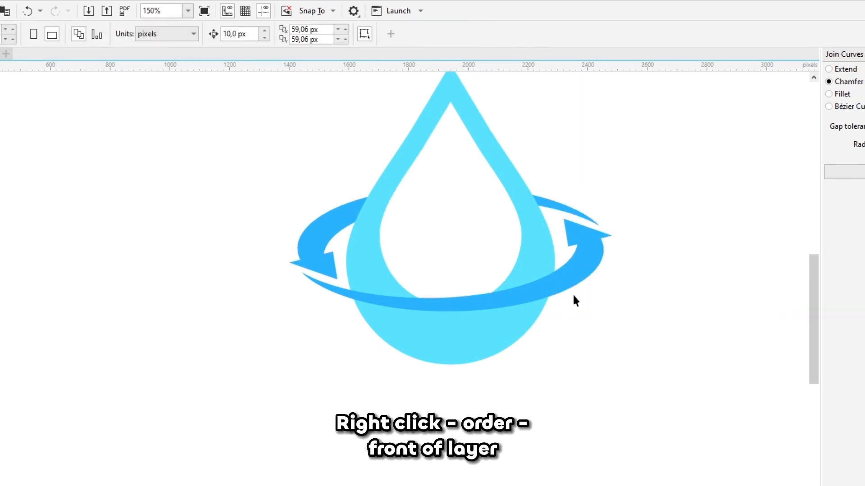
- Duplicate the front arrow and offset the copy slightly above the original
{"action": "left_click", "coordinate": [552, 292]}
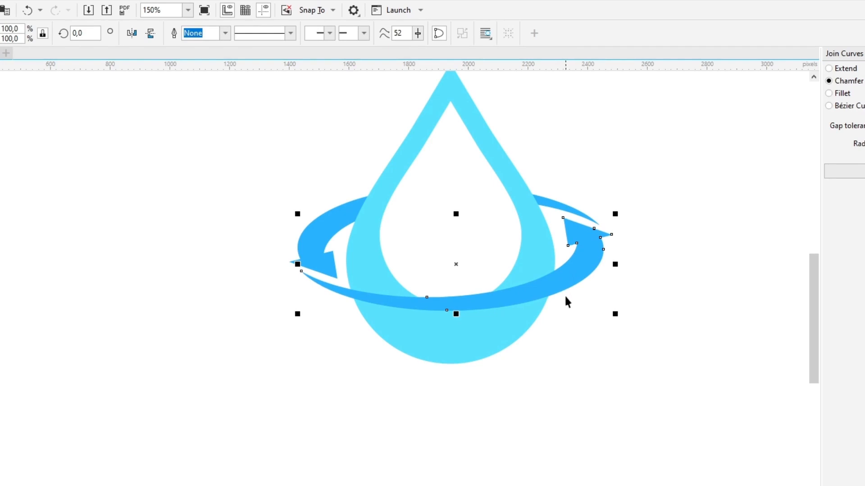
{"action": "key", "text": "Up"}
{"action": "key", "text": "Up"}
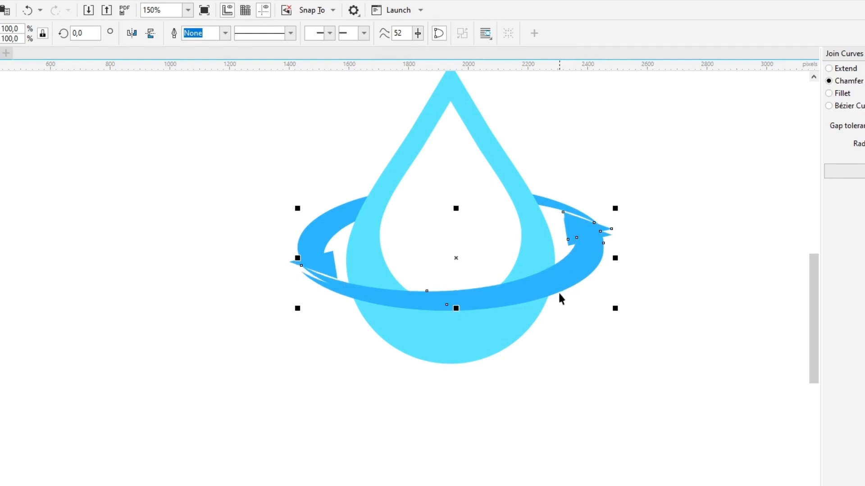
- Trim the white inner drop out of the cyan drop and delete the white shape
{"action": "left_click", "coordinate": [511, 256]}
{"action": "left_click", "coordinate": [533, 254], "text": "shift"}
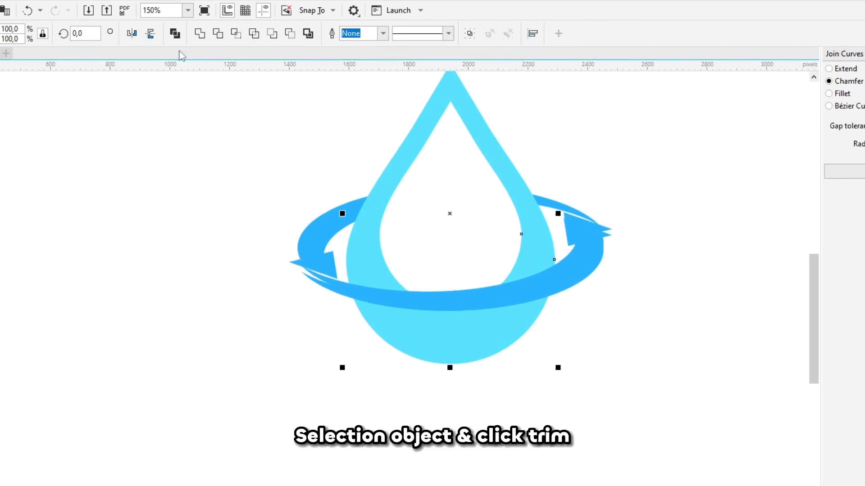
{"action": "left_click", "coordinate": [218, 34]}
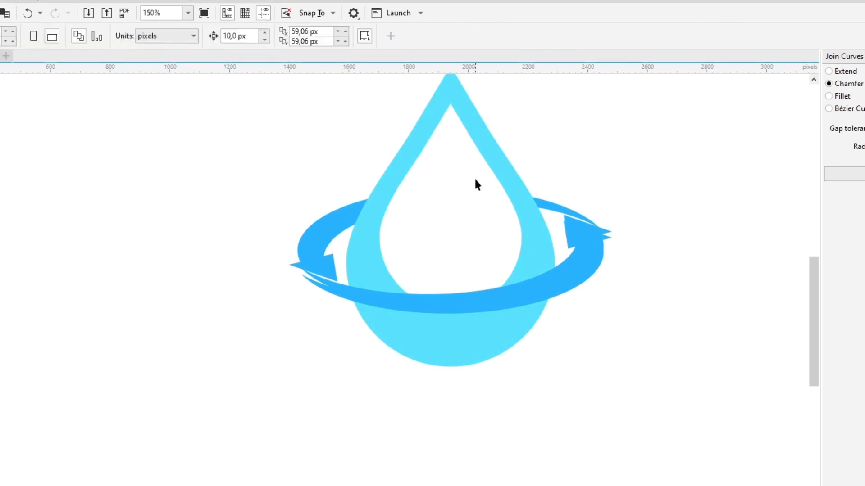
{"action": "left_click", "coordinate": [480, 198]}
{"action": "key", "text": "Delete"}
- Trim the cyan drop with the raised copy of the front arrow and remove the copy, leaving a gap above the arrow
{"action": "left_click", "coordinate": [568, 267]}
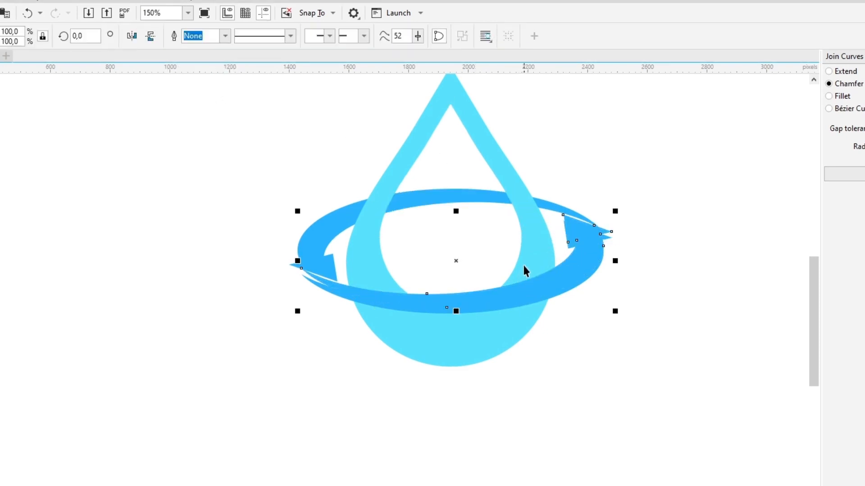
{"action": "key", "text": "Up"}
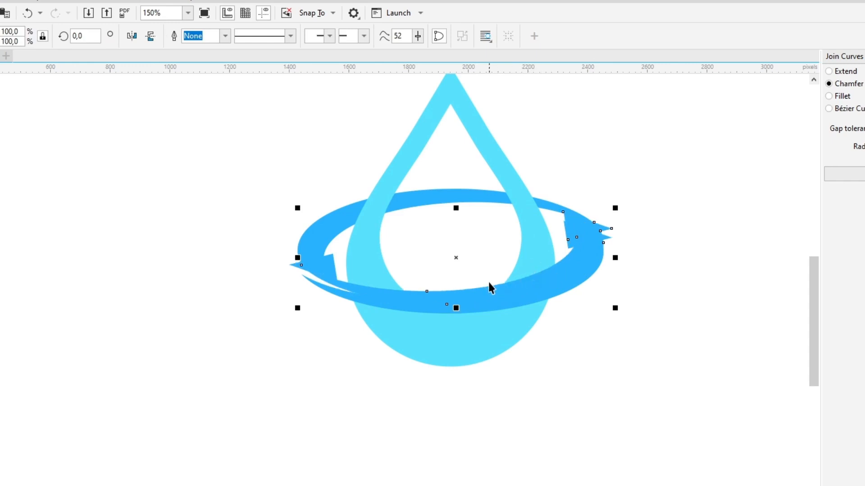
{"action": "left_click", "coordinate": [539, 252], "text": "shift"}
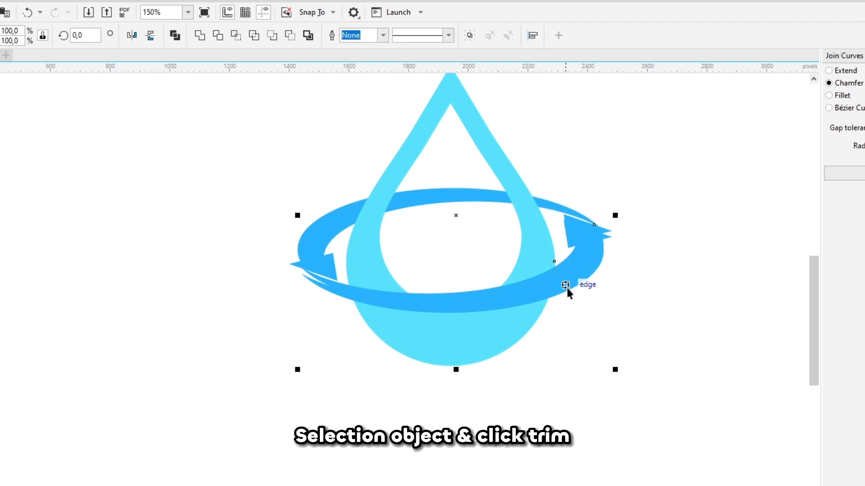
{"action": "left_click", "coordinate": [218, 36]}
{"action": "left_click", "coordinate": [614, 221]}
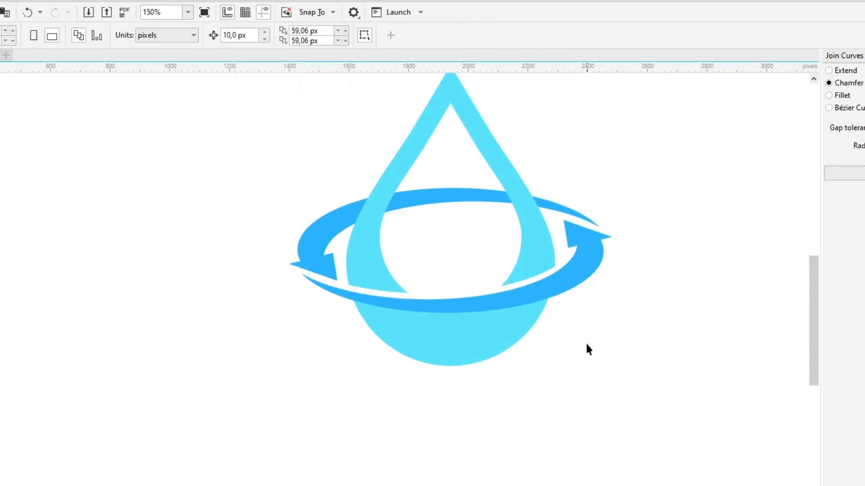
- Break the trimmed cyan drop apart into separate upper and lower pieces
{"action": "right_click", "coordinate": [535, 253]}
{"action": "left_click", "coordinate": [599, 269]}
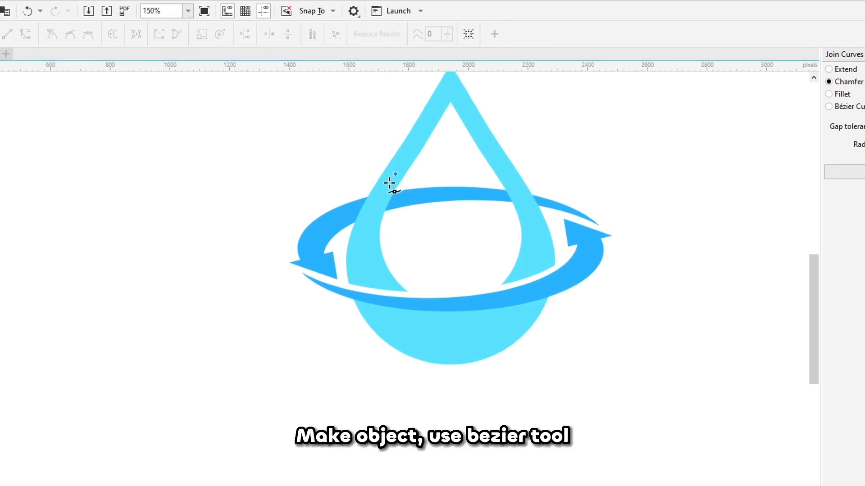
- Draw a closed five-sided polygon with the Bezier tool around the part of the rear arrow visible inside the drop
{"action": "left_click", "coordinate": [366, 225]}
{"action": "left_click", "coordinate": [439, 241]}
{"action": "left_click", "coordinate": [532, 221]}
{"action": "left_click", "coordinate": [506, 168]}
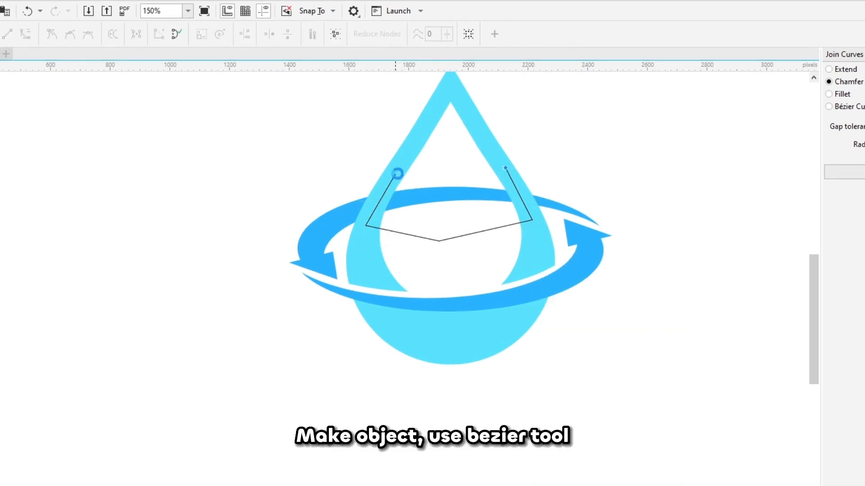
{"action": "left_click", "coordinate": [395, 174]}
- Trim the rear arrow with the five-sided polygon and delete the polygon
{"action": "key", "text": "space"}
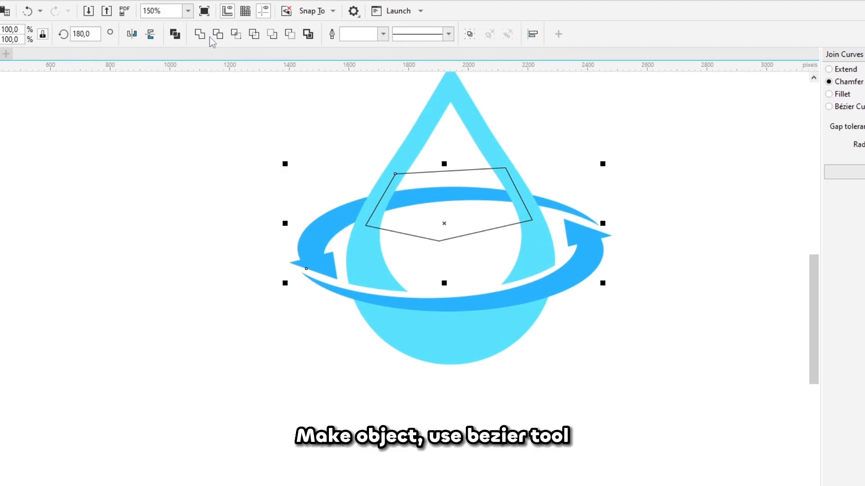
{"action": "left_click", "coordinate": [216, 36]}
{"action": "left_click", "coordinate": [440, 216]}
{"action": "key", "text": "Delete"}
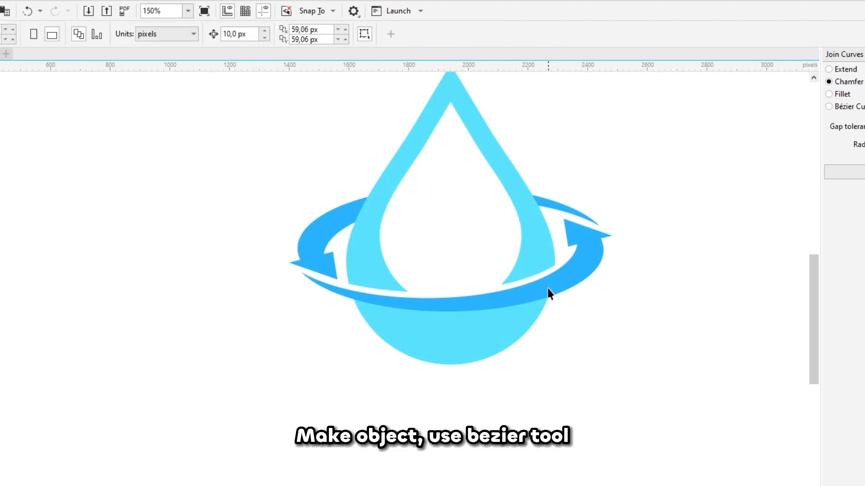
- Fill the lower piece of the drop with green
{"action": "left_click", "coordinate": [529, 319]}
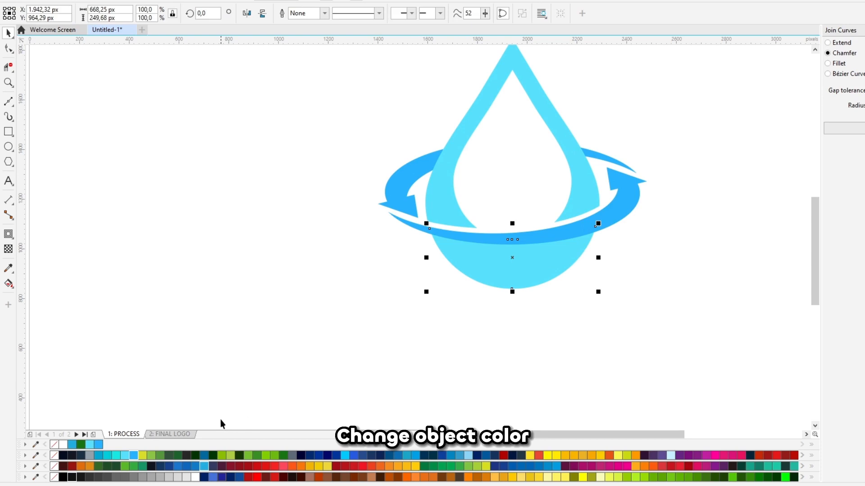
{"action": "left_click", "coordinate": [224, 456]}
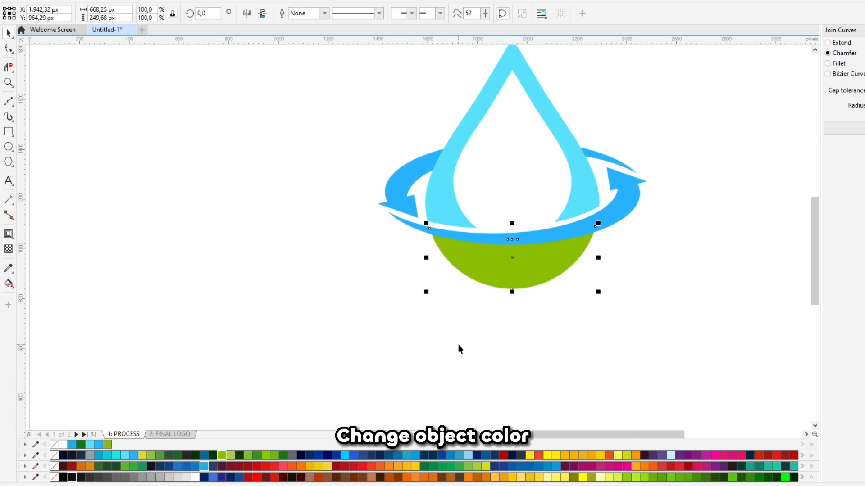
- Fill the lower piece of the drop with a darker green and apply the same green to the front arrow using the color eyedropper
{"action": "left_click", "coordinate": [274, 454]}
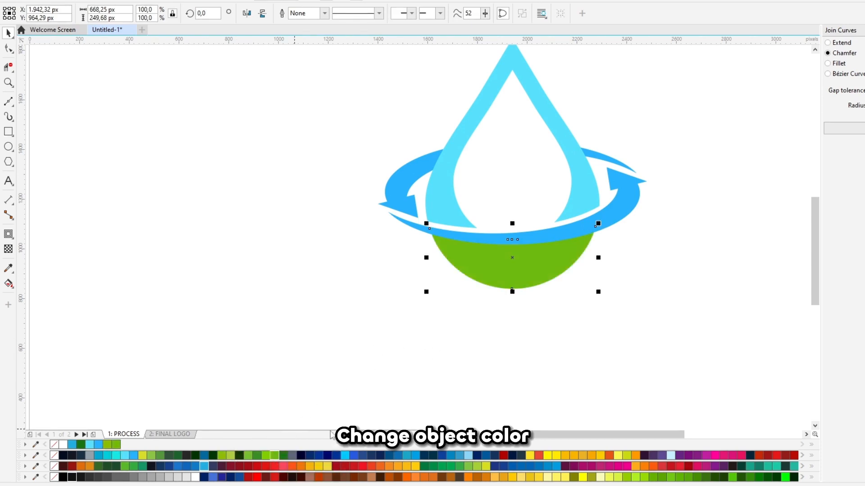
{"action": "key", "text": "Escape"}
{"action": "key", "text": "i"}
{"action": "left_click", "coordinate": [613, 270]}
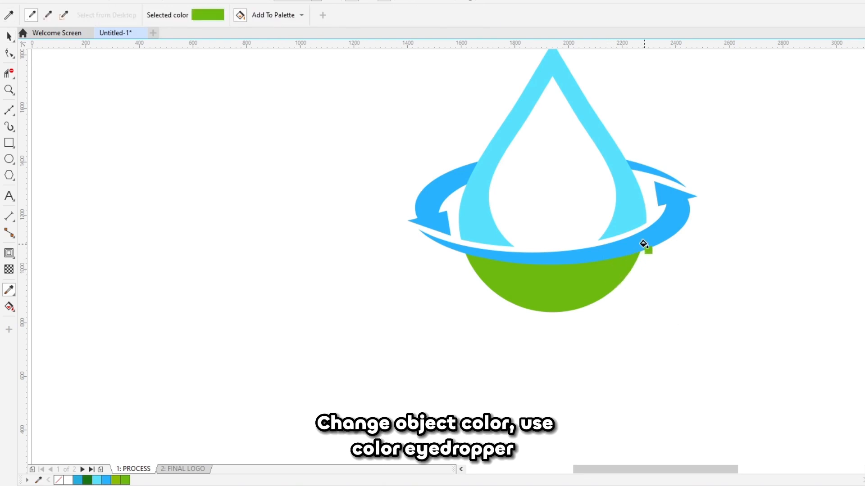
{"action": "left_click", "coordinate": [645, 243]}
{"action": "key", "text": "space"}
- Fill the upper drop piece with the same blue as the rear arrow
{"action": "left_click", "coordinate": [479, 214]}
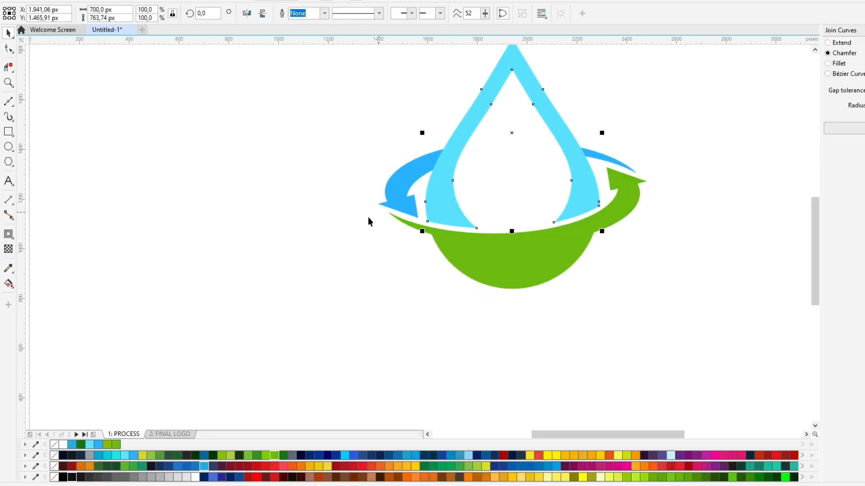
{"action": "left_click", "coordinate": [134, 456]}
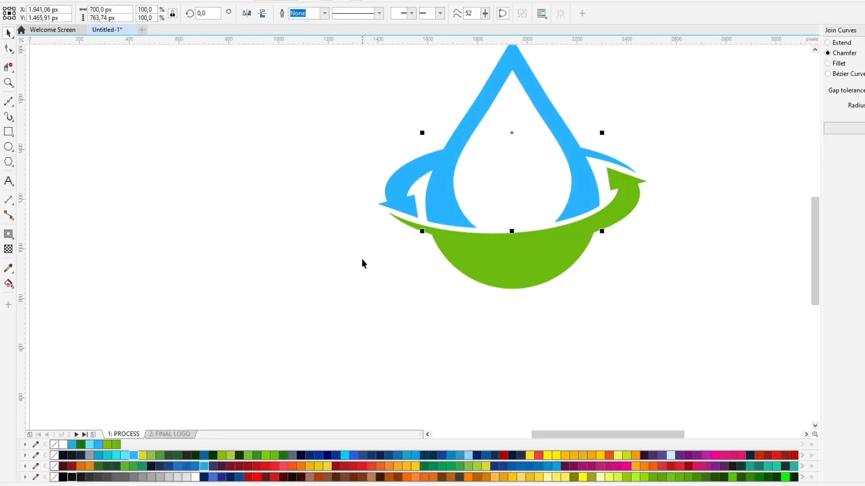
{"action": "left_click", "coordinate": [399, 194]}
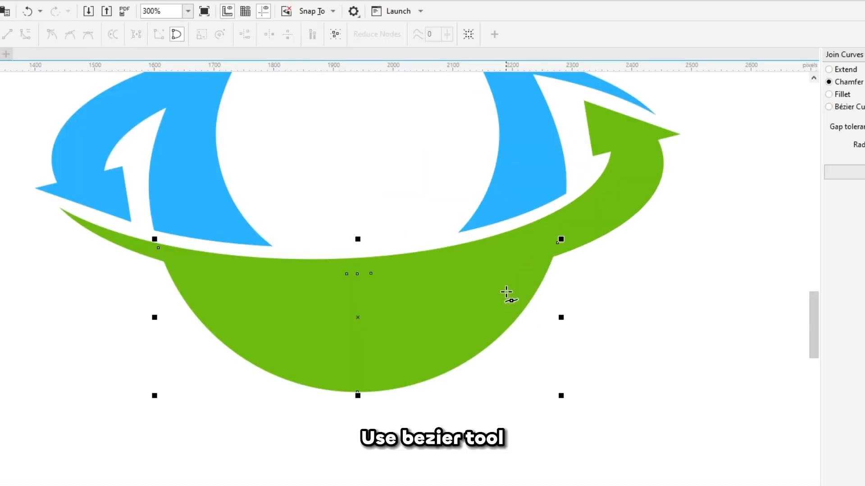
- Draw an open highlight line about 104 × 89 px with the Bezier tool inside the green base's lower-right edge and smooth it into a single curve
{"action": "left_click", "coordinate": [504, 285]}
{"action": "left_click", "coordinate": [489, 308]}
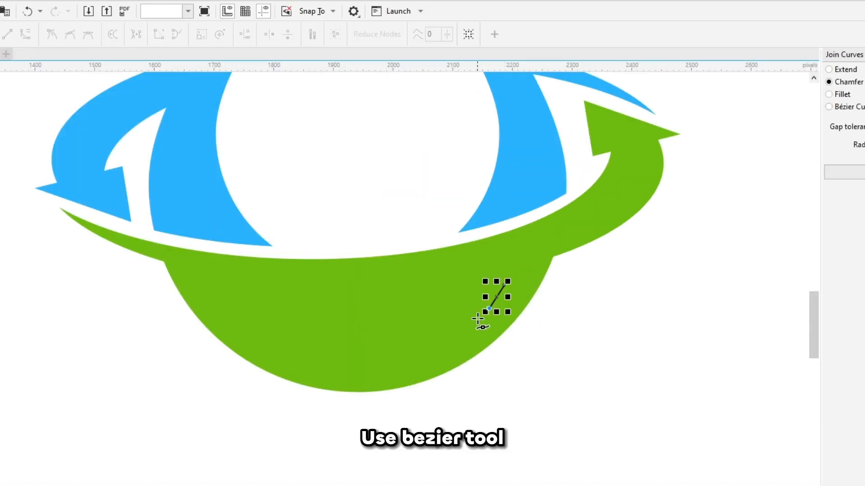
{"action": "left_click", "coordinate": [451, 340]}
{"action": "key", "text": "F10"}
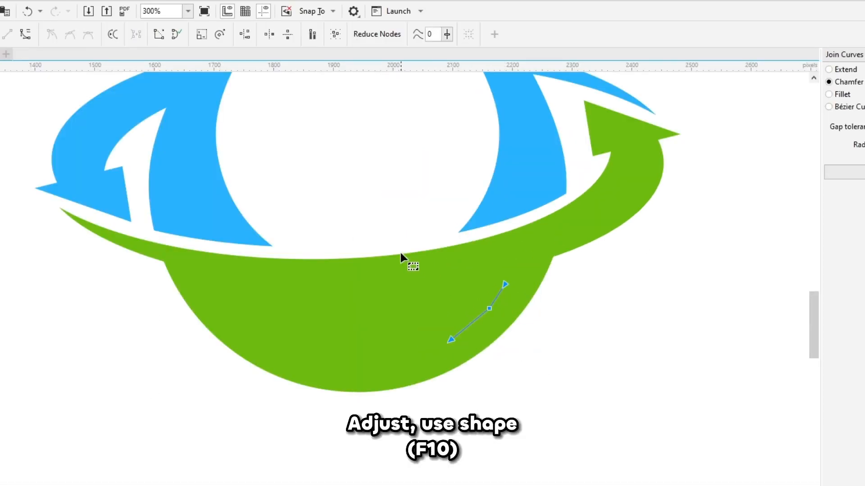
{"action": "left_click", "coordinate": [27, 36]}
{"action": "key", "text": "Delete"}
{"action": "left_click_drag", "start_coordinate": [500, 338], "coordinate": [444, 337]}
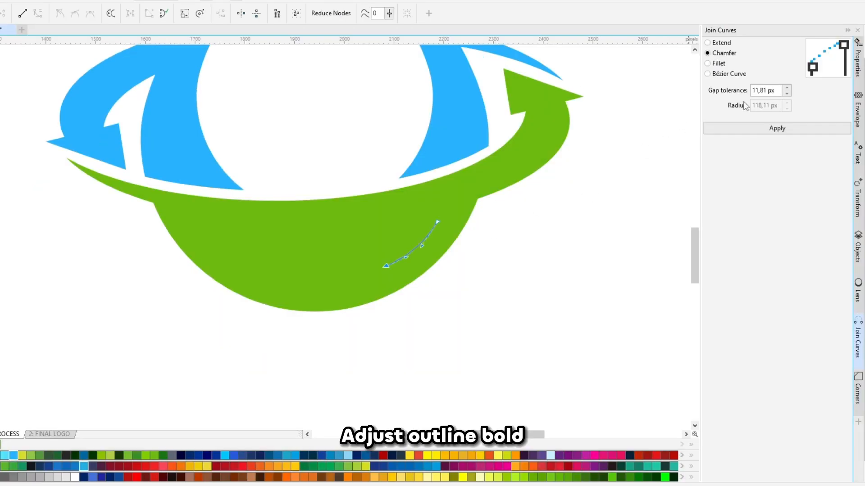
- Give the highlight line a white 40 px outline with round corners and round line caps
{"action": "left_click", "coordinate": [860, 63]}
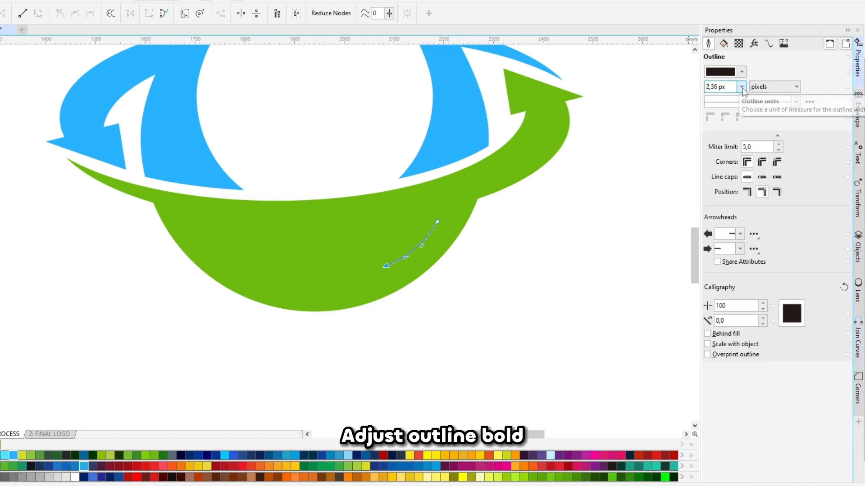
{"action": "left_click", "coordinate": [741, 86]}
{"action": "left_click", "coordinate": [718, 176]}
{"action": "left_click", "coordinate": [742, 87]}
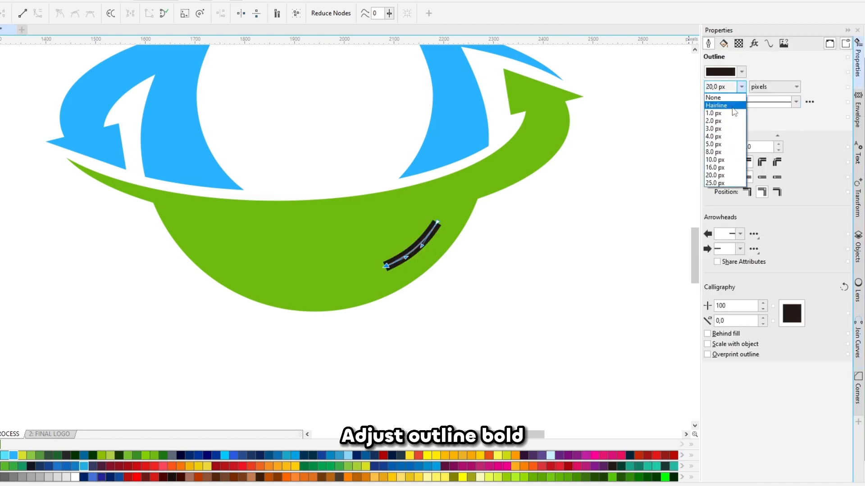
{"action": "left_click", "coordinate": [724, 184]}
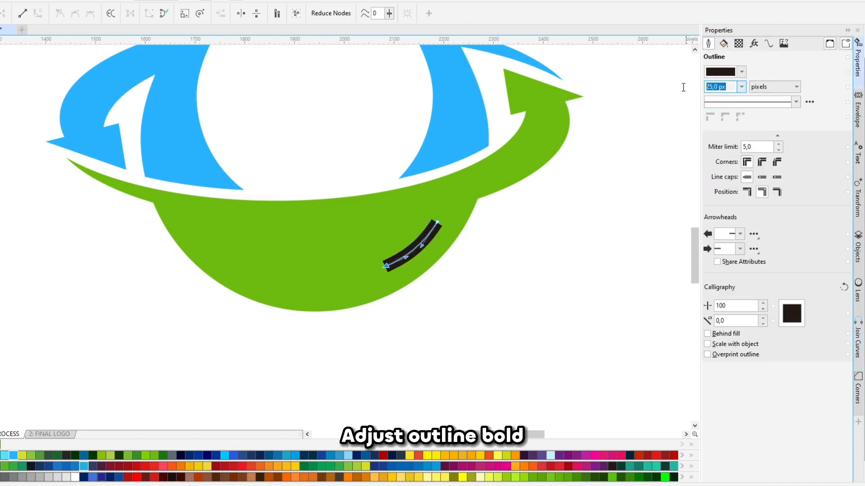
{"action": "type", "text": "40"}
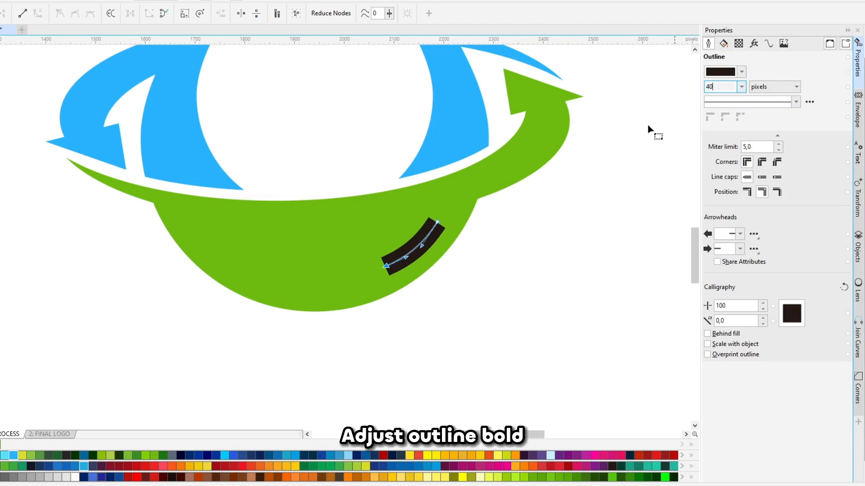
{"action": "left_click", "coordinate": [770, 158]}
{"action": "left_click", "coordinate": [762, 177]}
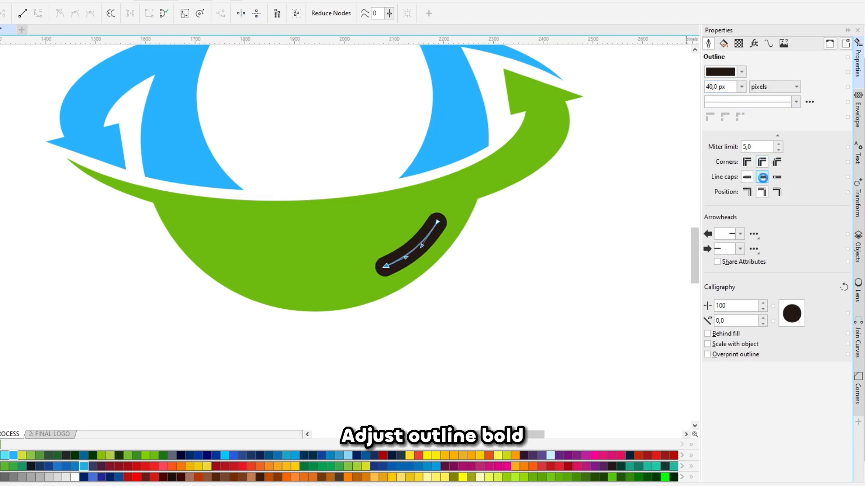
{"action": "left_click", "coordinate": [557, 257]}
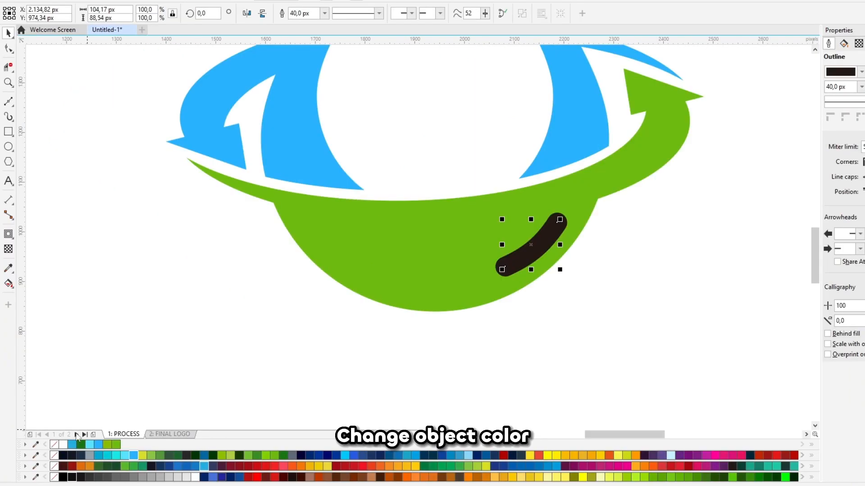
{"action": "left_click", "coordinate": [62, 445]}
- Move the upper end node of the white highlight line slightly upward
{"action": "scroll", "coordinate": [531, 245], "scroll_direction": "up", "scroll_amount": 2}
{"action": "key", "text": "F10"}
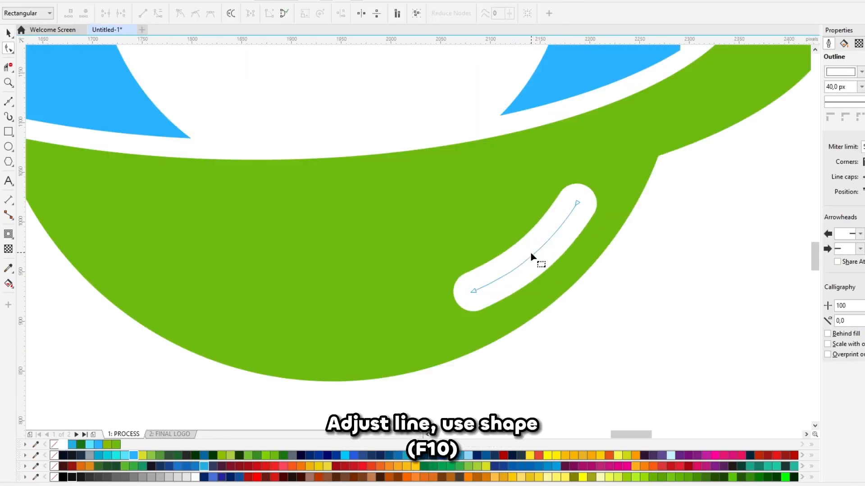
{"action": "left_click_drag", "start_coordinate": [577, 203], "coordinate": [577, 194]}
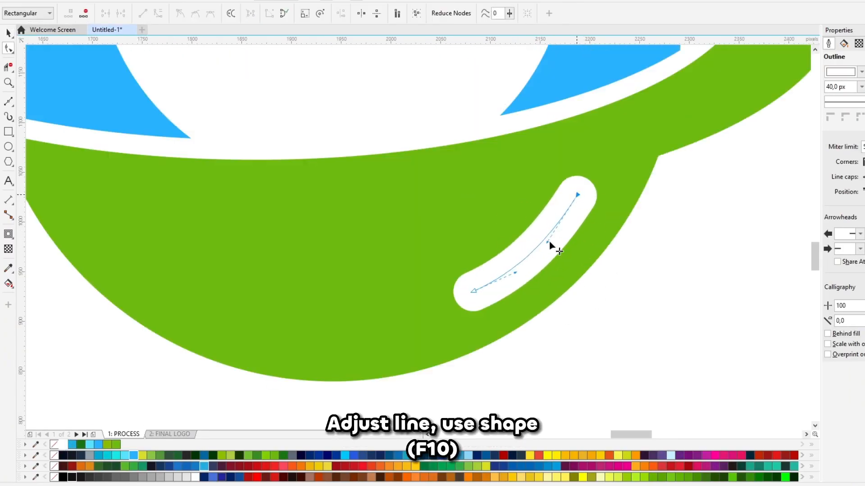
- Shorten the highlight line by adding a node near its lower end, deleting the old end node and nudging the new end slightly outward
{"action": "left_click", "coordinate": [507, 272]}
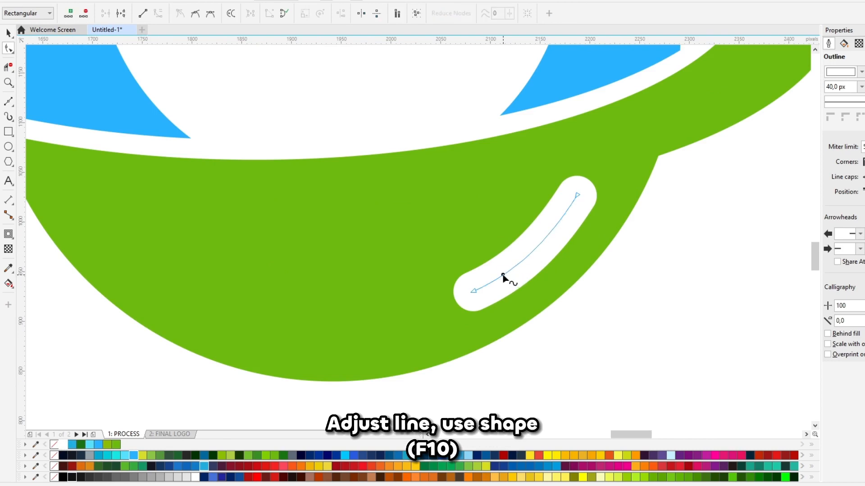
{"action": "double_click", "coordinate": [503, 274]}
{"action": "key", "text": "Delete"}
{"action": "key", "text": "ctrl+z"}
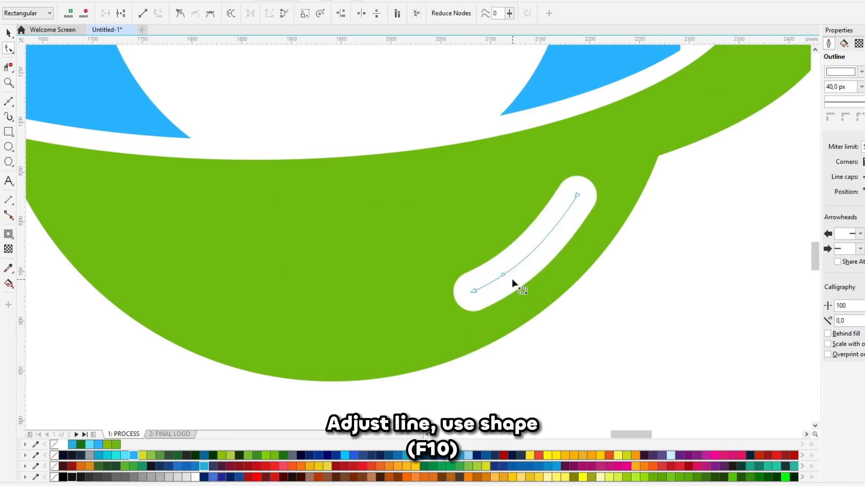
{"action": "left_click_drag", "start_coordinate": [465, 283], "coordinate": [488, 322]}
{"action": "key", "text": "Delete"}
{"action": "key", "text": "space"}
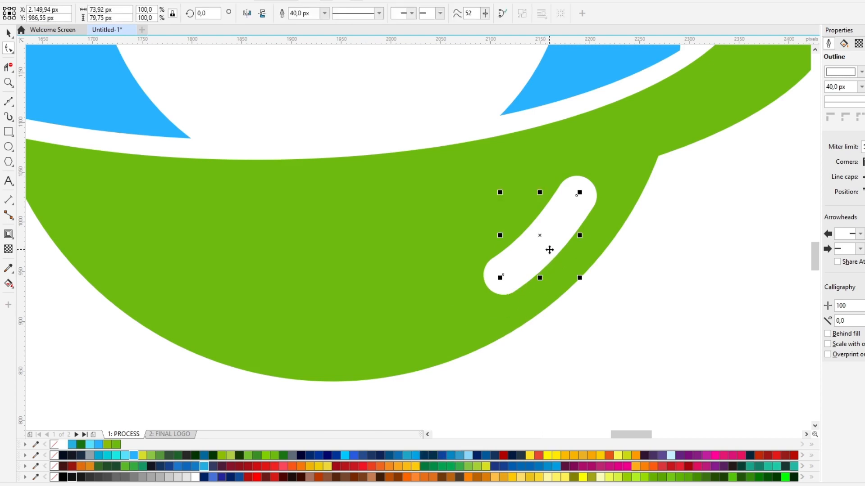
{"action": "key", "text": "space"}
{"action": "left_click_drag", "start_coordinate": [503, 275], "coordinate": [496, 274]}
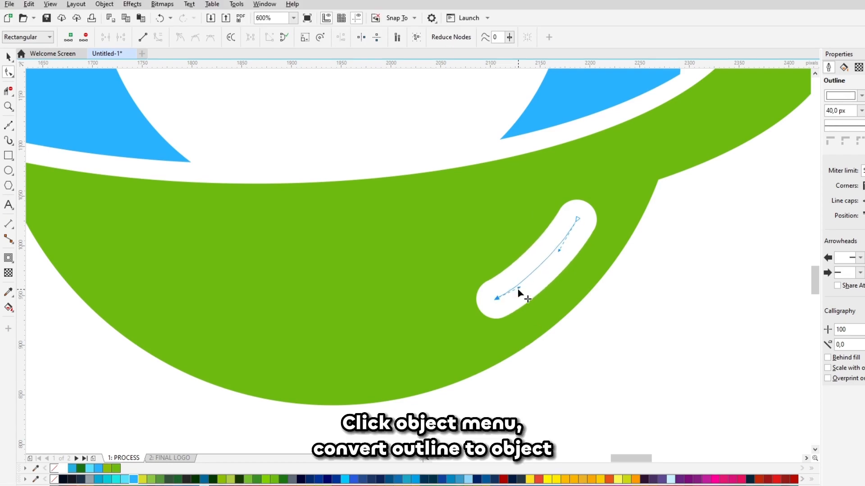
- Convert the highlight line's outline to an object and scale it down slightly
{"action": "key", "text": "space"}
{"action": "left_click", "coordinate": [105, 4]}
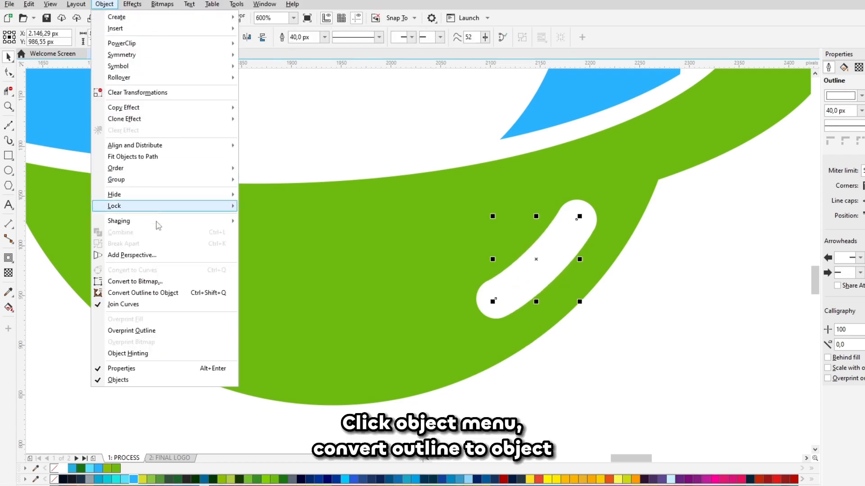
{"action": "left_click", "coordinate": [159, 293]}
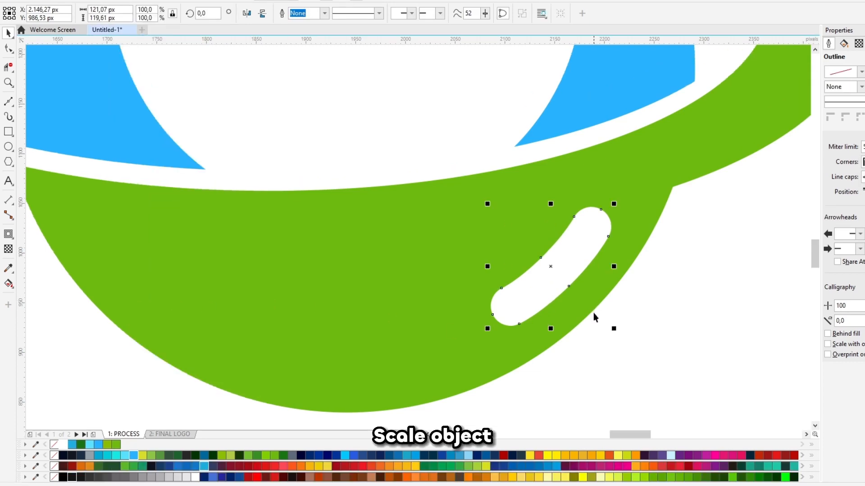
{"action": "left_click_drag", "start_coordinate": [613, 331], "coordinate": [608, 332]}
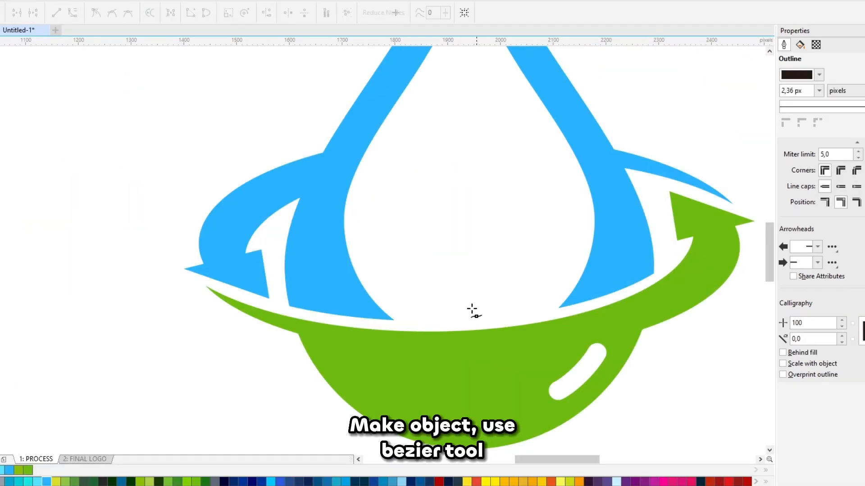
- Draw a closed four-sided shape with the Bezier tool in the lower-right part of the drop's white interior
{"action": "left_click", "coordinate": [481, 234]}
{"action": "left_click", "coordinate": [552, 194]}
{"action": "left_click", "coordinate": [567, 253]}
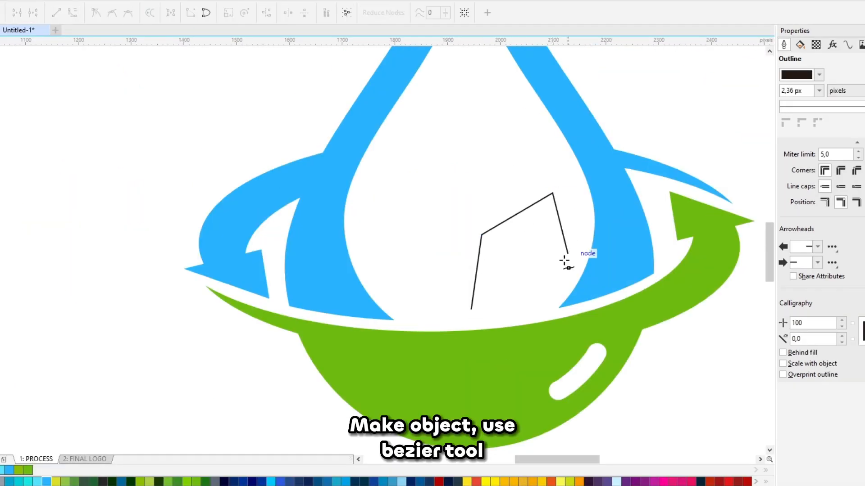
{"action": "left_click", "coordinate": [470, 309]}
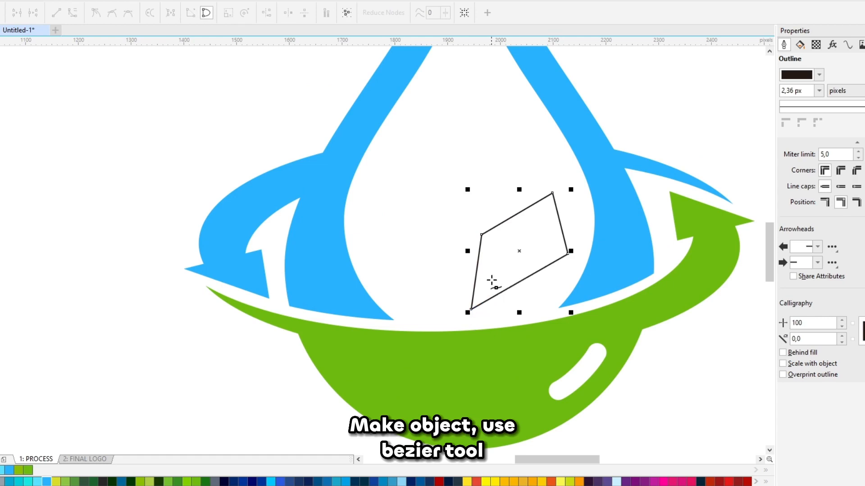
- Convert the four-sided shape's edges to curves and delete its two side nodes to form a leaf with rounded sides
{"action": "key", "text": "F10"}
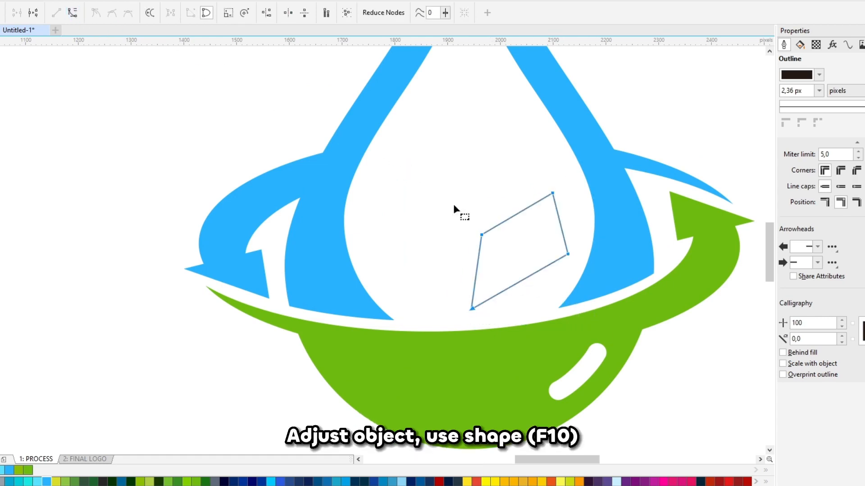
{"action": "left_click", "coordinate": [72, 13]}
{"action": "left_click", "coordinate": [536, 239]}
{"action": "left_click_drag", "start_coordinate": [539, 239], "coordinate": [575, 272]}
{"action": "key", "text": "Delete"}
{"action": "left_click_drag", "start_coordinate": [538, 175], "coordinate": [566, 207]}
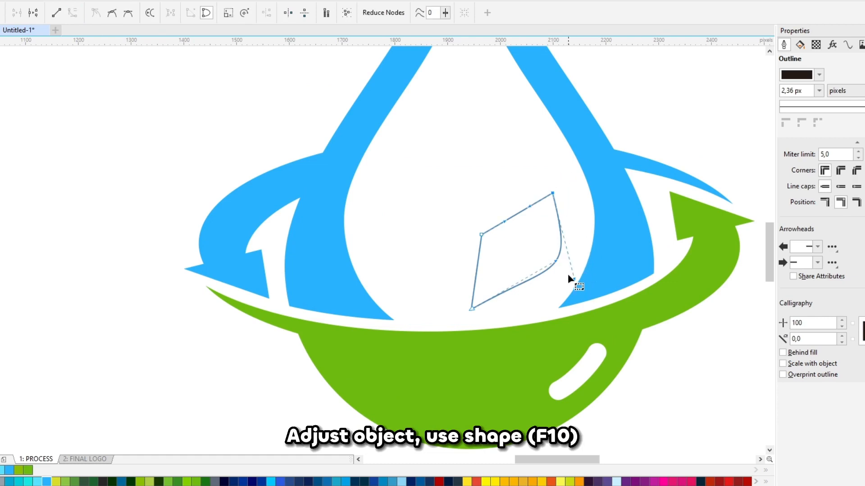
{"action": "left_click_drag", "start_coordinate": [557, 263], "coordinate": [538, 296]}
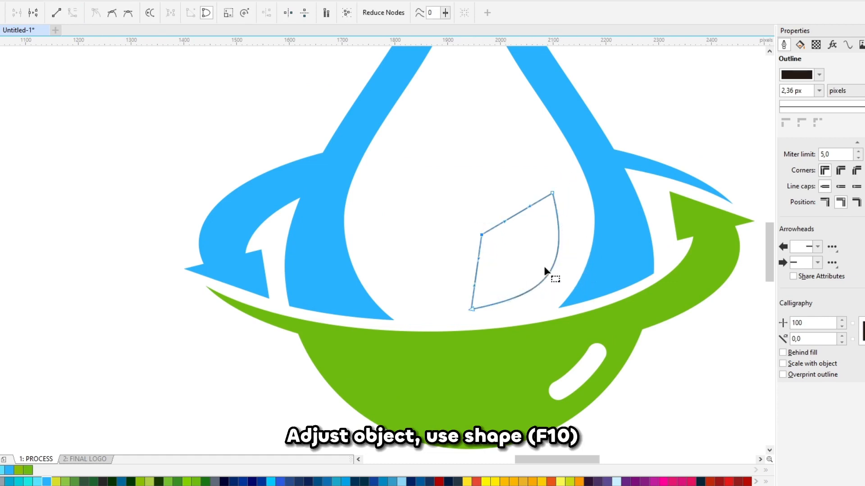
{"action": "key", "text": "Delete"}
- Adjust the leaf's curve handles for evenly rounded sides, making it about 167 × 221 px
{"action": "left_click_drag", "start_coordinate": [544, 180], "coordinate": [562, 205]}
{"action": "mouse_move", "coordinate": [485, 220]}
{"action": "left_mouse_down"}
{"action": "mouse_move", "coordinate": [468, 246]}
{"action": "mouse_move", "coordinate": [489, 220]}
{"action": "left_mouse_up"}
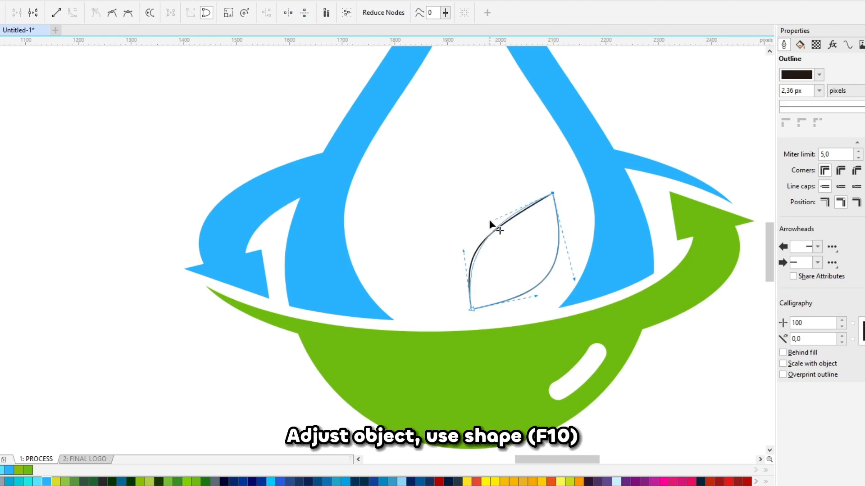
{"action": "left_click_drag", "start_coordinate": [463, 249], "coordinate": [463, 249]}
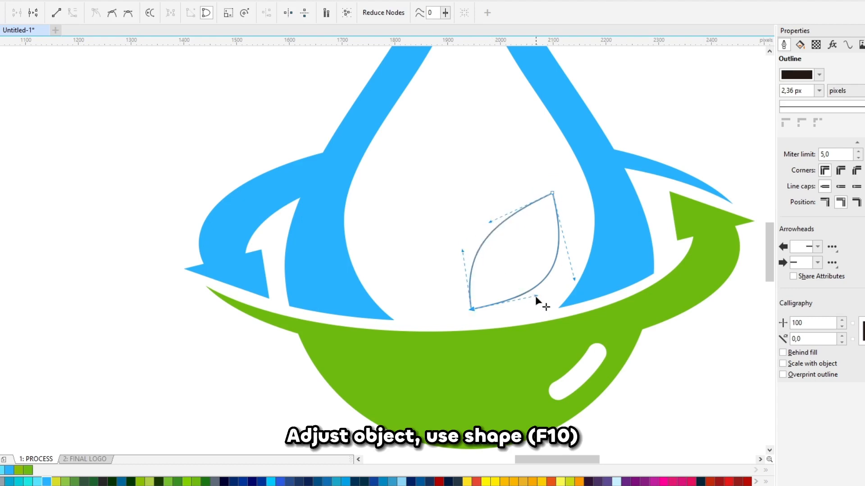
{"action": "left_click_drag", "start_coordinate": [575, 280], "coordinate": [574, 280]}
{"action": "left_click_drag", "start_coordinate": [531, 305], "coordinate": [528, 310]}
{"action": "key", "text": "space"}
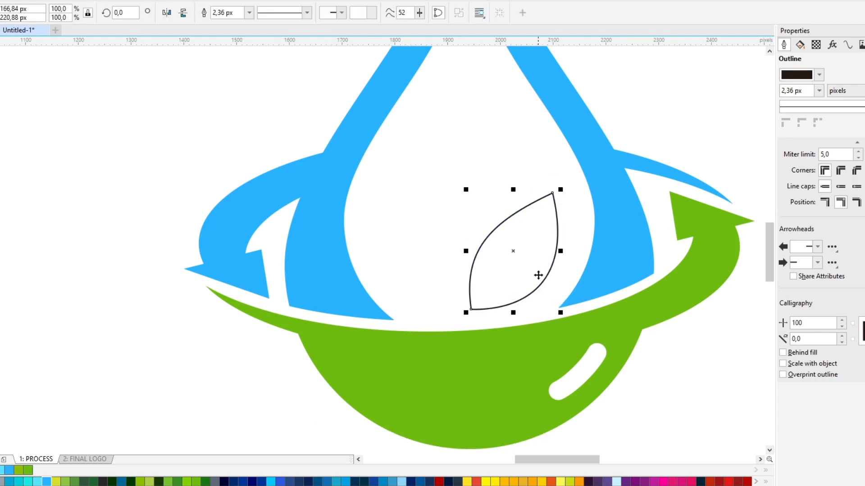
- Duplicate the leaf, mirror the copy horizontally, scale it to 76.1% and place it to the left of the original
{"action": "left_click_drag", "start_coordinate": [594, 266], "coordinate": [515, 235]}
{"action": "key", "text": "ctrl+z"}
{"action": "right_click", "coordinate": [515, 235]}
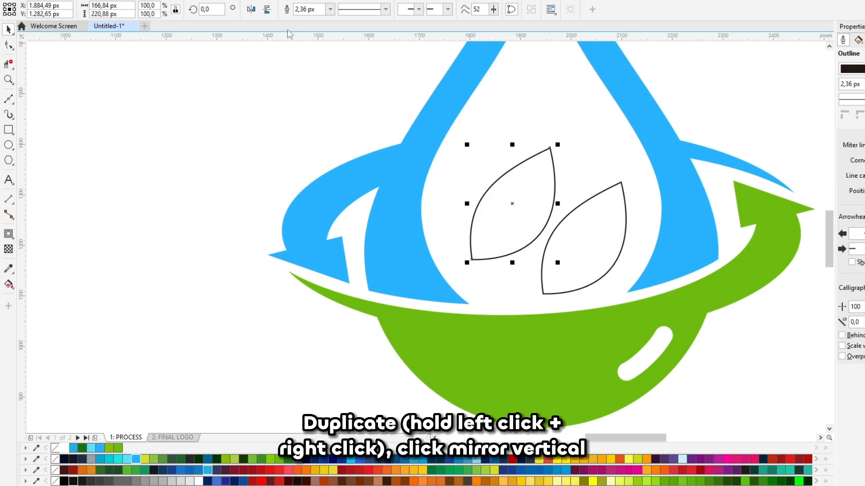
{"action": "left_click", "coordinate": [252, 9]}
{"action": "left_click_drag", "start_coordinate": [479, 184], "coordinate": [463, 192]}
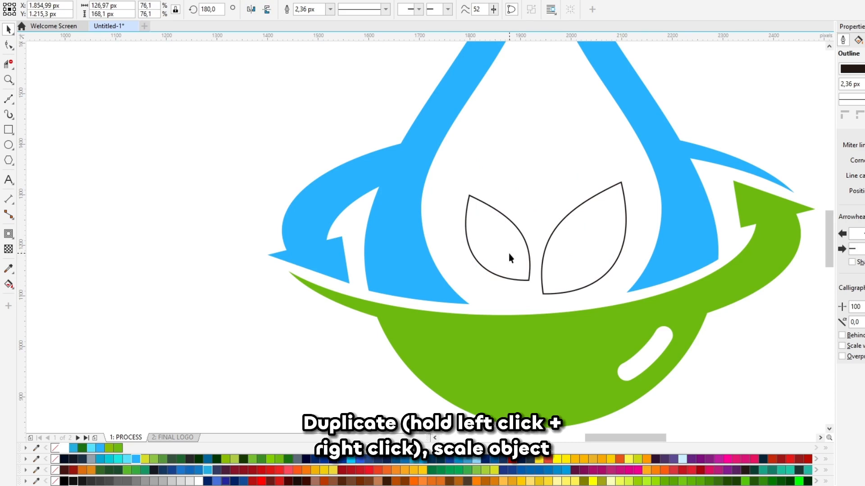
- Duplicate the smaller leaf, rotate the copy upright to about 143° and place it above and between the other two leaves
{"action": "left_click_drag", "start_coordinate": [519, 264], "coordinate": [536, 212]}
{"action": "right_click", "coordinate": [540, 185]}
{"action": "left_click", "coordinate": [540, 185]}
{"action": "key", "text": "F10"}
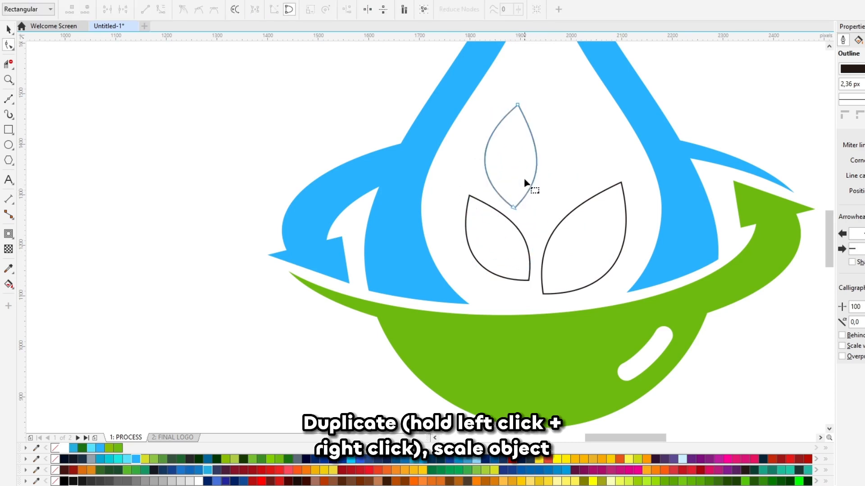
{"action": "key", "text": "space"}
{"action": "left_click_drag", "start_coordinate": [525, 180], "coordinate": [540, 185]}
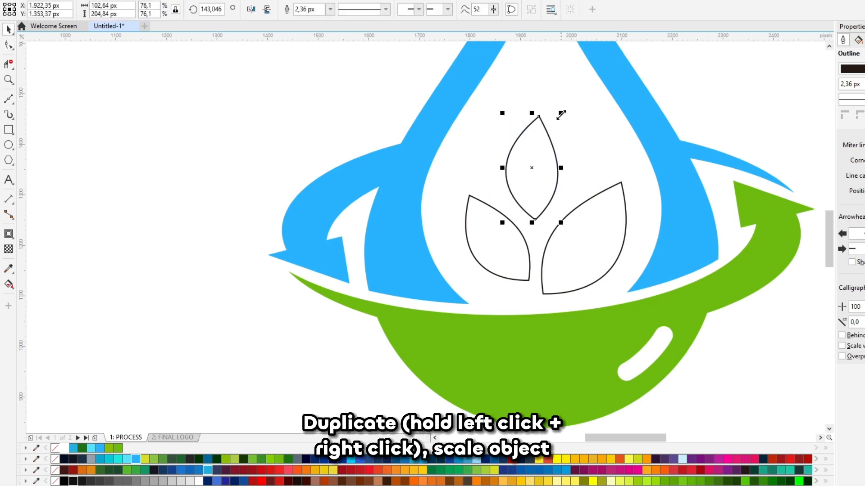
- Scale the upper leaf down slightly and re-center it between the two lower leaves
{"action": "left_click_drag", "start_coordinate": [560, 115], "coordinate": [554, 126]}
{"action": "left_click_drag", "start_coordinate": [539, 166], "coordinate": [544, 165]}
- Sample the base's green (#6CBA0E) and fill all three leaves with it
{"action": "key", "text": "i"}
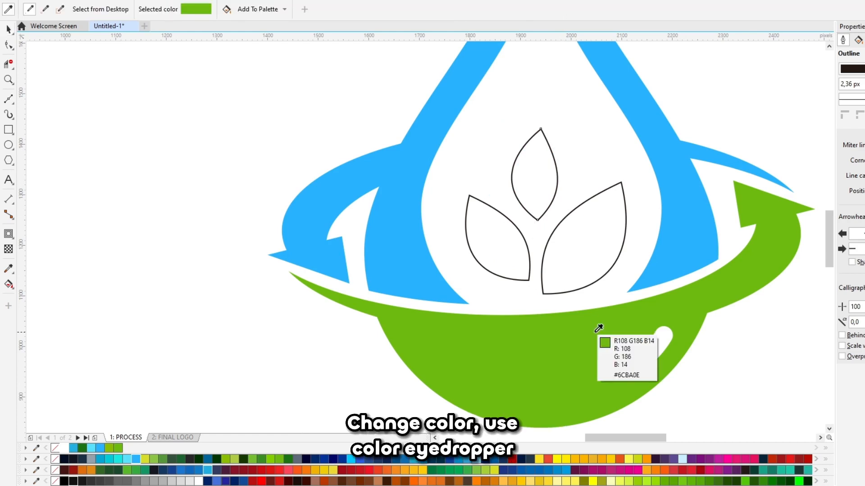
{"action": "left_click", "coordinate": [593, 328]}
{"action": "left_click", "coordinate": [576, 255]}
{"action": "left_click", "coordinate": [527, 210]}
{"action": "left_click", "coordinate": [490, 264]}
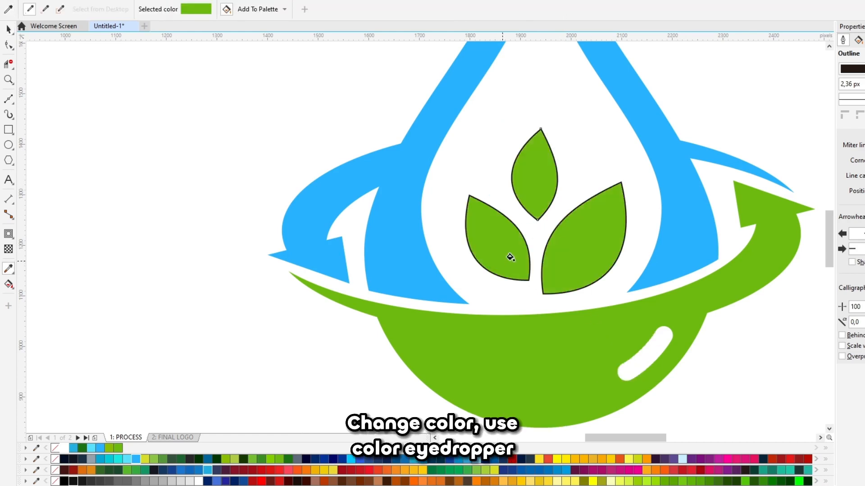
- Select the three leaves together and remove their outlines
{"action": "key", "text": "space"}
{"action": "left_click", "coordinate": [560, 261], "text": "shift"}
{"action": "left_click", "coordinate": [533, 188], "text": "shift"}
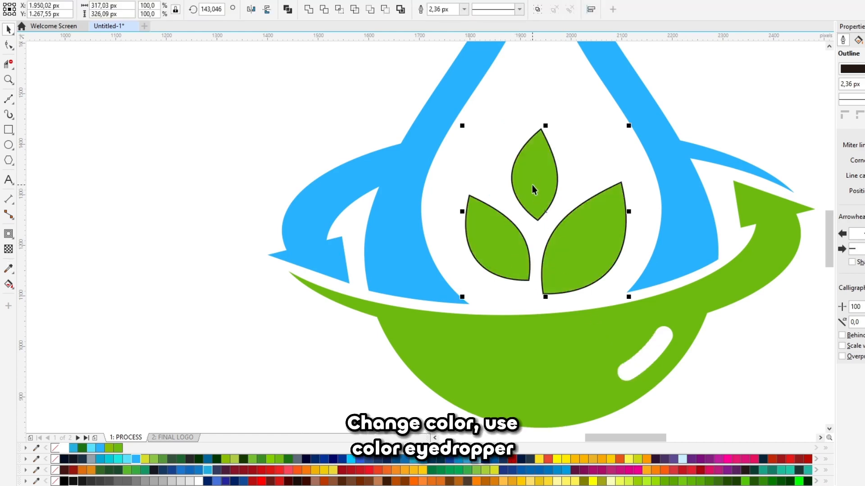
{"action": "right_click", "coordinate": [56, 448]}
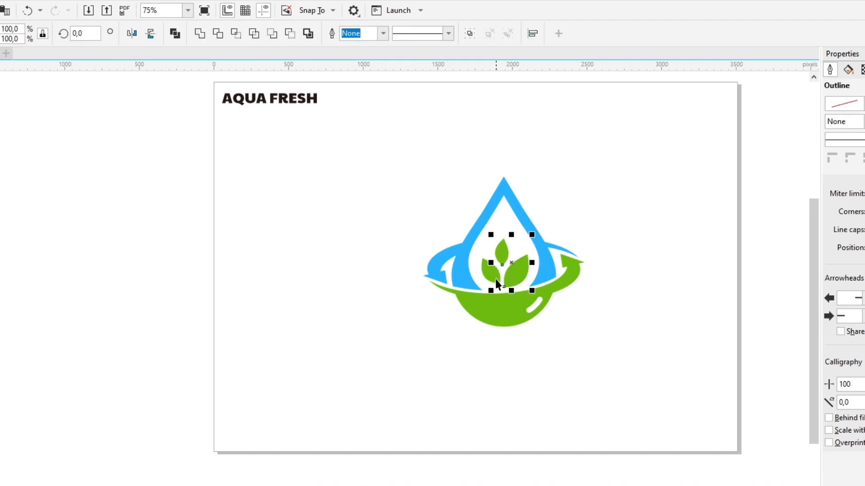
- Weld the three leaves, the green arrow and the green base into one shape
{"action": "left_click", "coordinate": [496, 279], "text": "shift"}
{"action": "left_click", "coordinate": [513, 316], "text": "shift"}
{"action": "key", "text": "F10"}
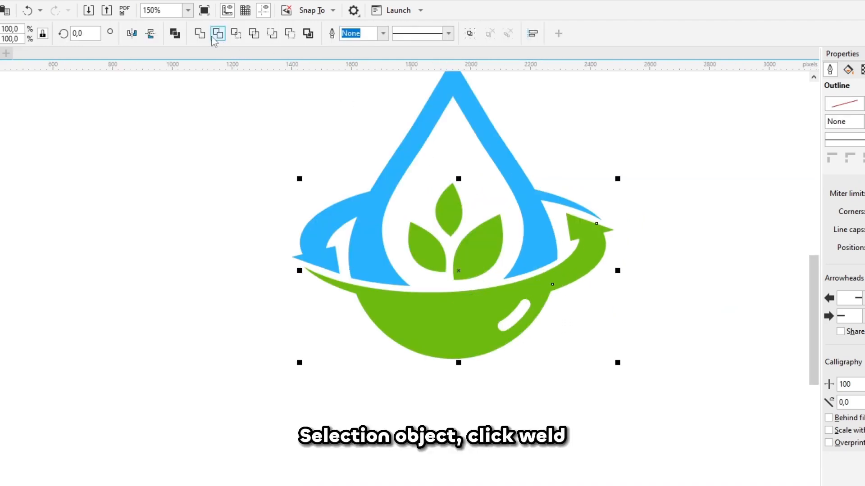
{"action": "left_click", "coordinate": [200, 33]}
- Weld the blue drop and the blue arrow pieces into one shape
{"action": "left_click", "coordinate": [469, 135]}
{"action": "left_click", "coordinate": [549, 218]}
{"action": "left_click", "coordinate": [553, 201], "text": "shift"}
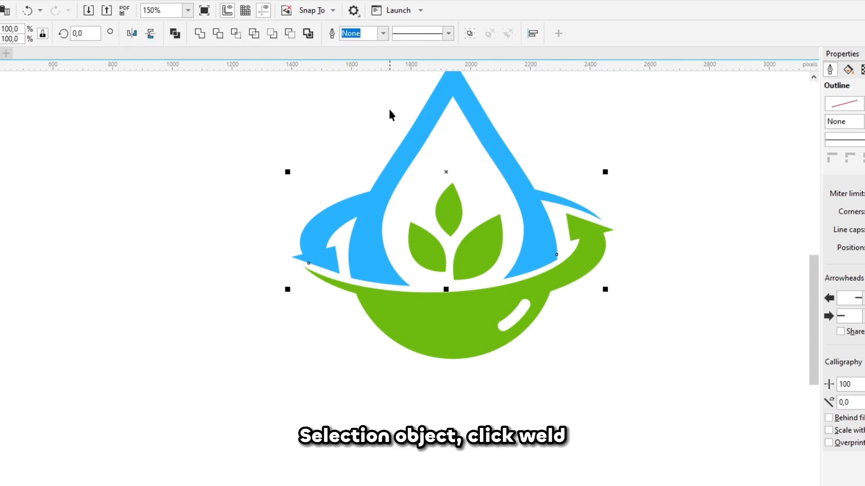
{"action": "left_click", "coordinate": [200, 34]}
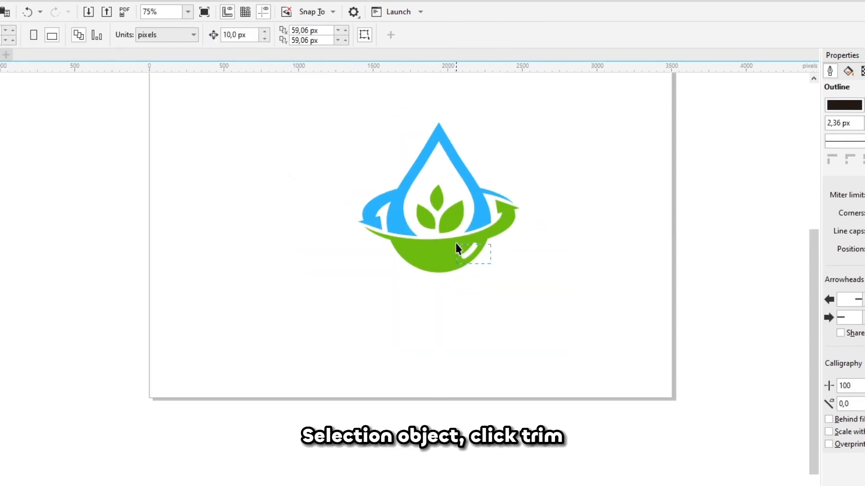
- Trim the white highlight out of the welded green shape
{"action": "left_click", "coordinate": [491, 236], "text": "shift"}
{"action": "left_click", "coordinate": [235, 40]}
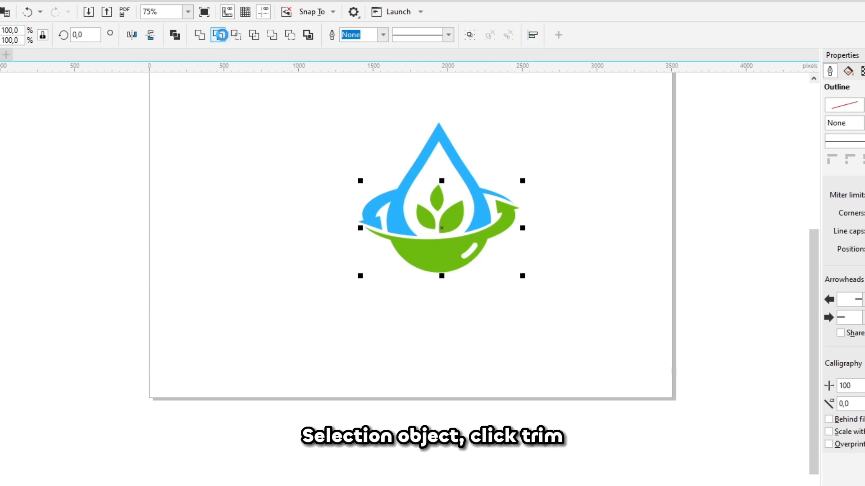
{"action": "left_click", "coordinate": [490, 275]}
- Group all the emblem's shapes and scale the emblem down slightly
{"action": "left_click_drag", "start_coordinate": [547, 295], "coordinate": [315, 117]}
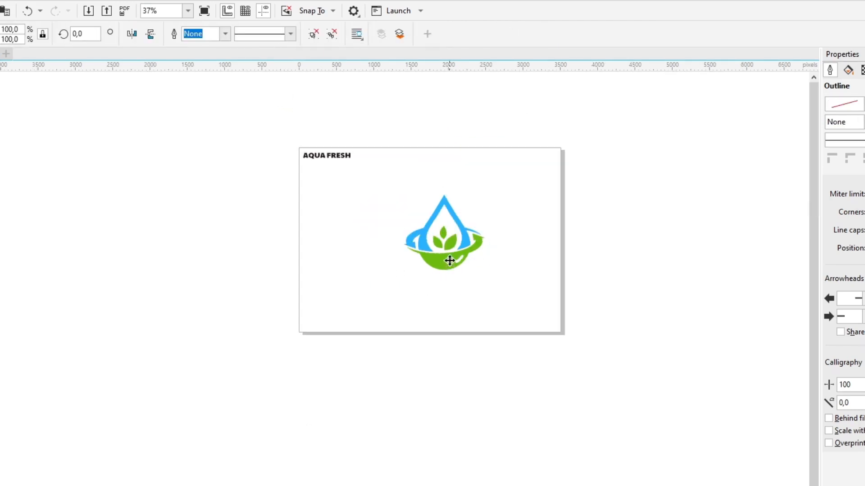
{"action": "left_click", "coordinate": [458, 228]}
{"action": "scroll", "coordinate": [457, 228], "scroll_direction": "up", "scroll_amount": 2}
{"action": "left_click_drag", "start_coordinate": [506, 300], "coordinate": [494, 287]}
- Move the AQUA FRESH text beneath the emblem and enlarge it to 46.398 pt
{"action": "left_click", "coordinate": [237, 131]}
{"action": "left_click_drag", "start_coordinate": [237, 132], "coordinate": [578, 386]}
{"action": "left_click_drag", "start_coordinate": [516, 320], "coordinate": [614, 315]}
- Shorten the text to "AQUA" and add "FRESH" as a separate text object below it
{"action": "double_click", "coordinate": [484, 309]}
{"action": "key", "text": "Delete"}
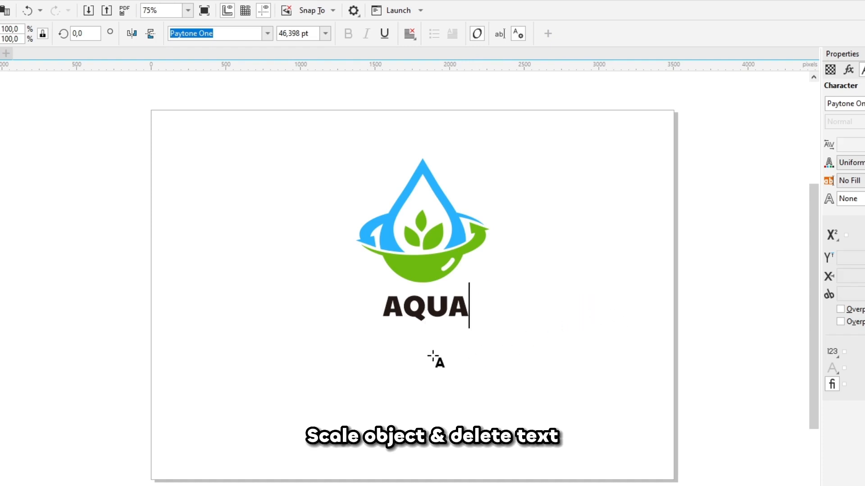
{"action": "key", "text": "Return"}
{"action": "type", "text": "FRESH"}
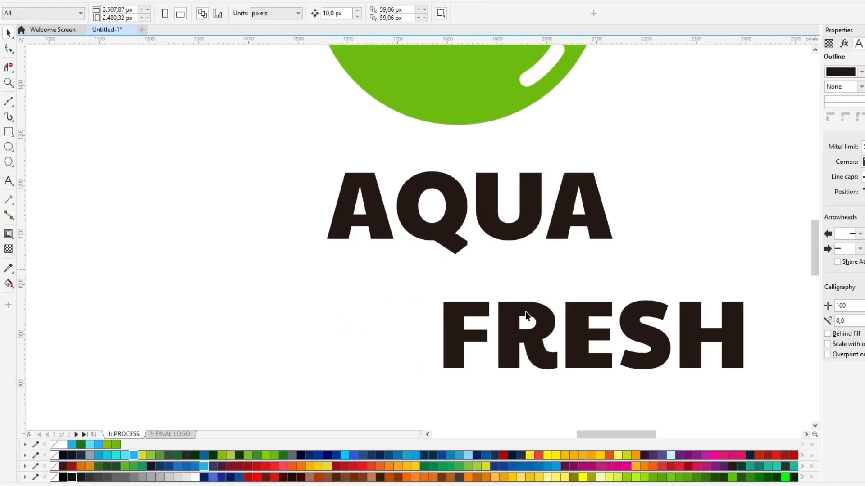
- Scale FRESH down to about half the width of AQUA and center it closely beneath that word
{"action": "left_click", "coordinate": [525, 312]}
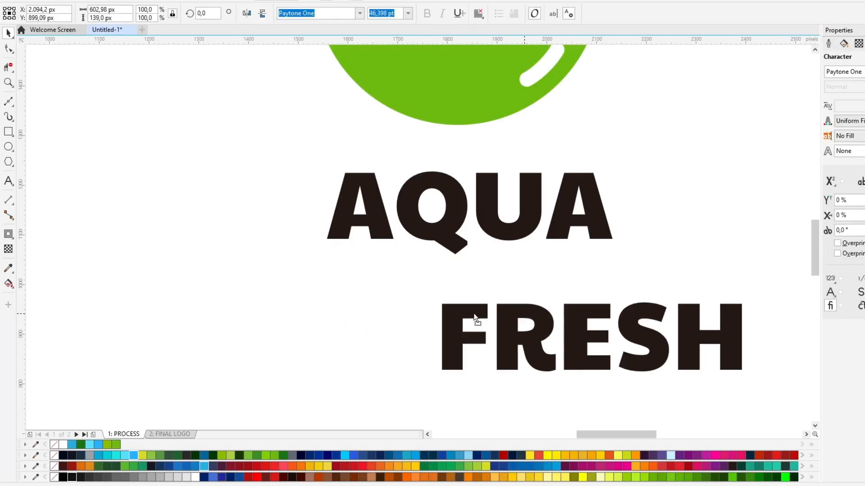
{"action": "left_click_drag", "start_coordinate": [525, 312], "coordinate": [440, 303]}
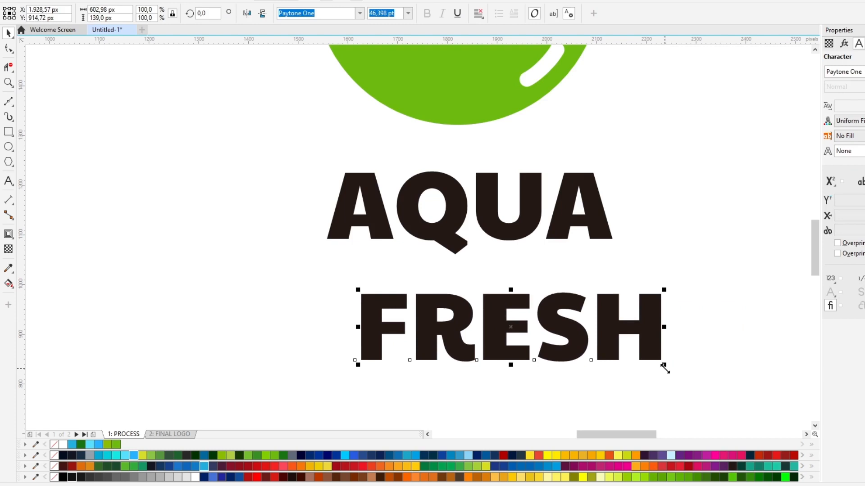
{"action": "left_click_drag", "start_coordinate": [665, 369], "coordinate": [535, 367]}
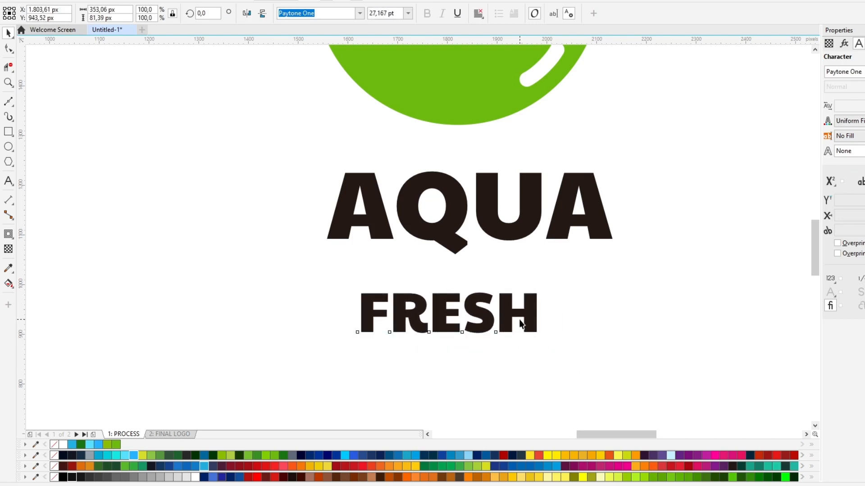
{"action": "left_click_drag", "start_coordinate": [531, 312], "coordinate": [528, 293]}
{"action": "key", "text": "e"}
{"action": "left_click", "coordinate": [575, 256]}
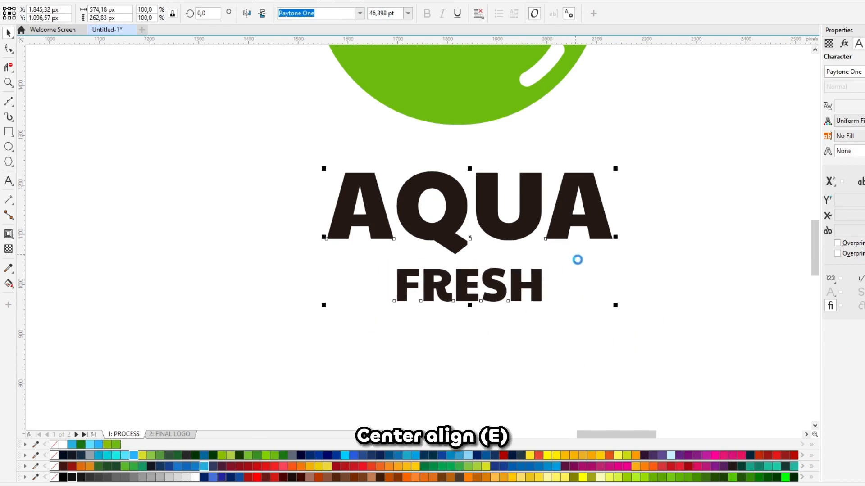
- Draw a closed, straight-sided swoosh outline with the Bezier tool, running from inside the Q beneath the U and final A
{"action": "left_click", "coordinate": [462, 245]}
{"action": "scroll", "coordinate": [462, 244], "scroll_direction": "up", "scroll_amount": 2}
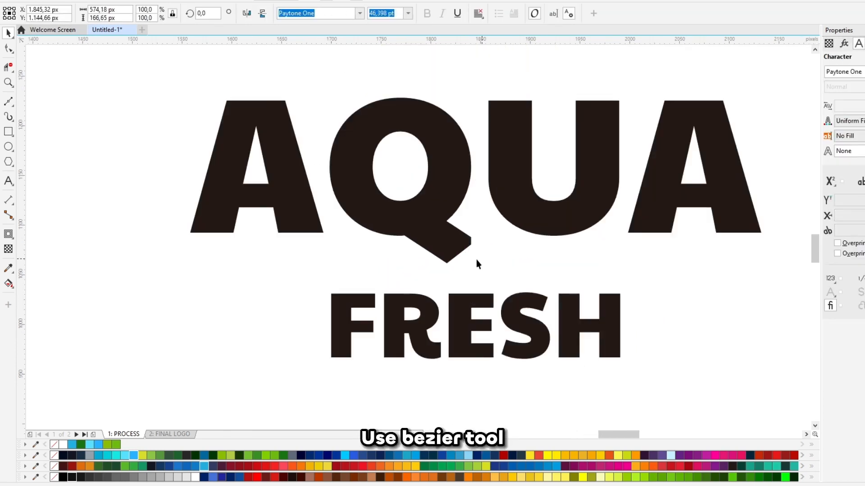
{"action": "left_click", "coordinate": [477, 260]}
{"action": "key", "text": "F5"}
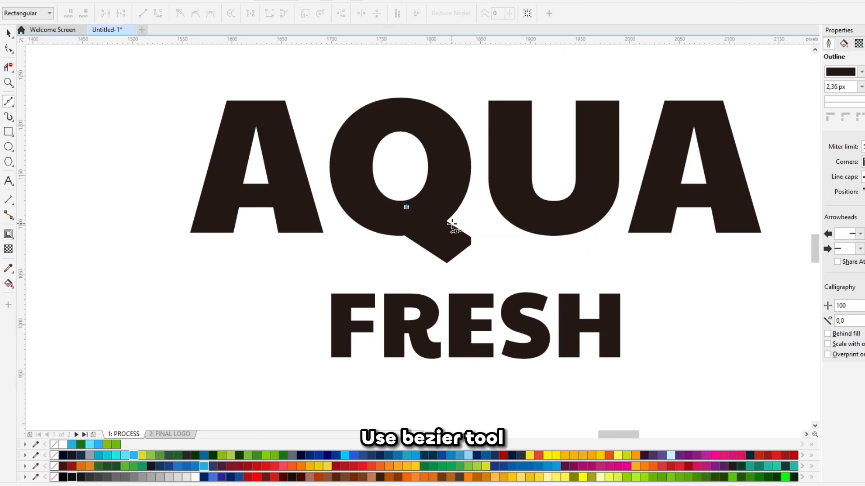
{"action": "left_click", "coordinate": [456, 225]}
{"action": "left_click", "coordinate": [551, 259]}
{"action": "left_click", "coordinate": [635, 260]}
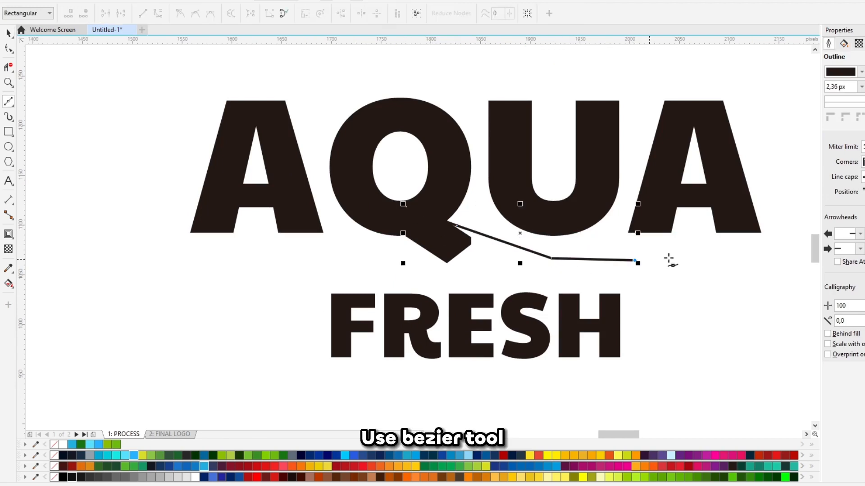
{"action": "left_click", "coordinate": [715, 257]}
{"action": "left_click", "coordinate": [761, 299]}
{"action": "left_click", "coordinate": [626, 288]}
{"action": "left_click", "coordinate": [522, 300]}
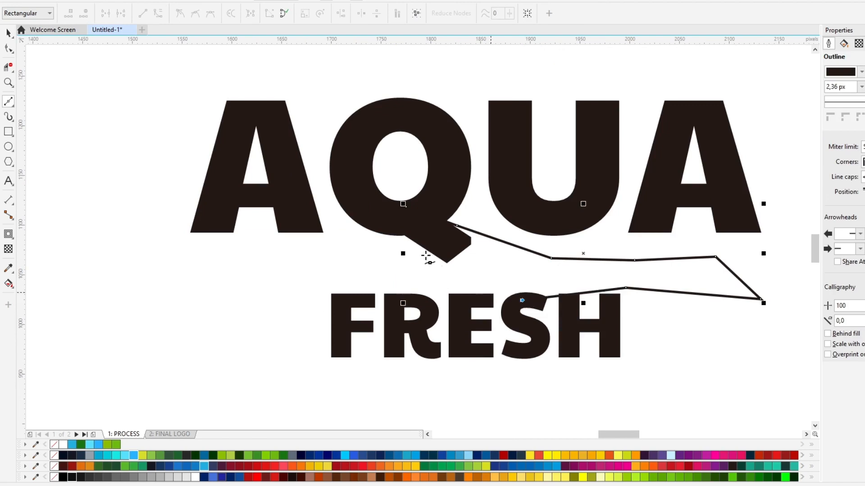
{"action": "left_click", "coordinate": [408, 245]}
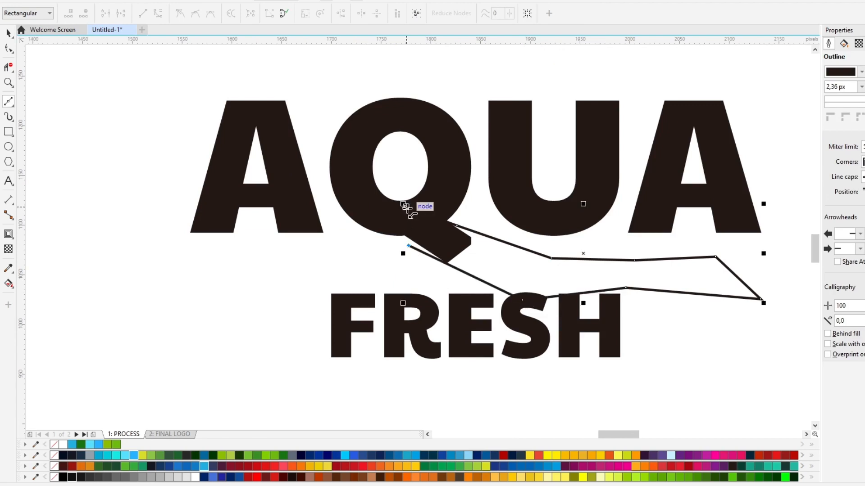
{"action": "left_click", "coordinate": [404, 206]}
- Convert all the swoosh outline's segments to curves and delete its intermediate nodes, keeping only the two end nodes
{"action": "key", "text": "F10"}
{"action": "left_click_drag", "start_coordinate": [785, 357], "coordinate": [333, 153]}
{"action": "left_click", "coordinate": [160, 12]}
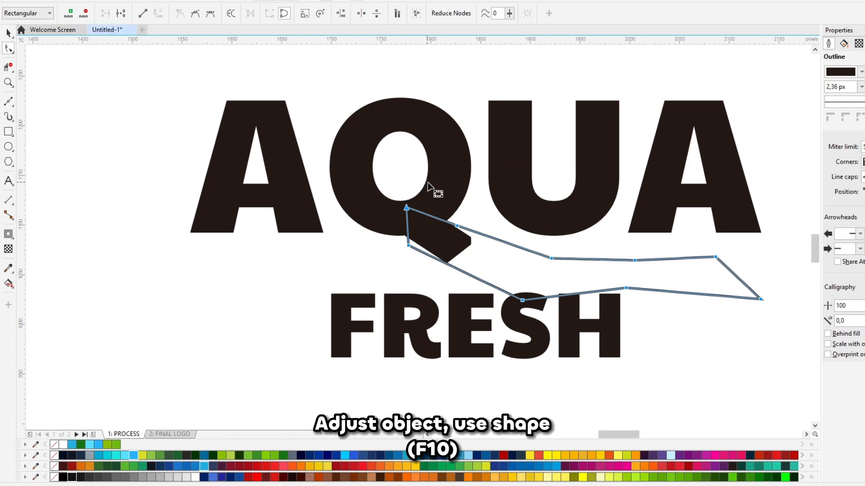
{"action": "left_click_drag", "start_coordinate": [435, 193], "coordinate": [720, 330]}
{"action": "key", "text": "Delete"}
{"action": "left_click_drag", "start_coordinate": [580, 349], "coordinate": [392, 235]}
{"action": "key", "text": "Delete"}
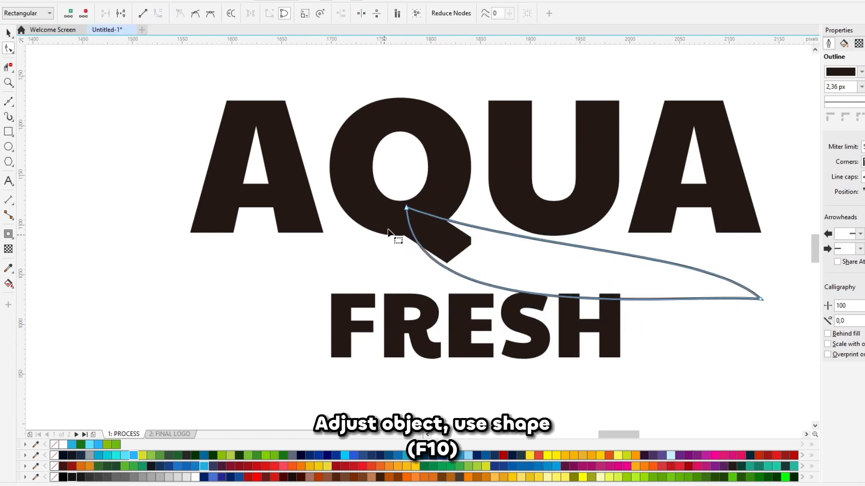
- Bend the swoosh's upper and lower edges into a wave using the curve handles at both ends
{"action": "left_click_drag", "start_coordinate": [748, 298], "coordinate": [744, 292]}
{"action": "left_click_drag", "start_coordinate": [710, 251], "coordinate": [690, 212]}
{"action": "left_click_drag", "start_coordinate": [527, 252], "coordinate": [519, 296]}
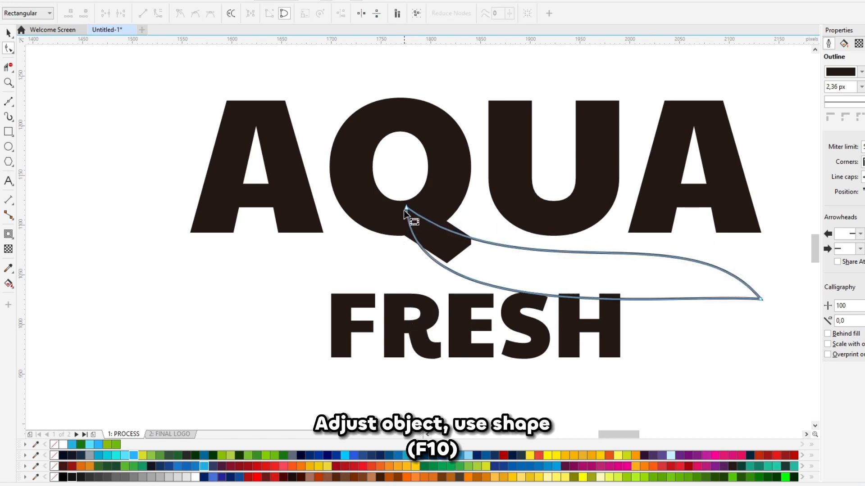
{"action": "left_click_drag", "start_coordinate": [413, 329], "coordinate": [418, 317]}
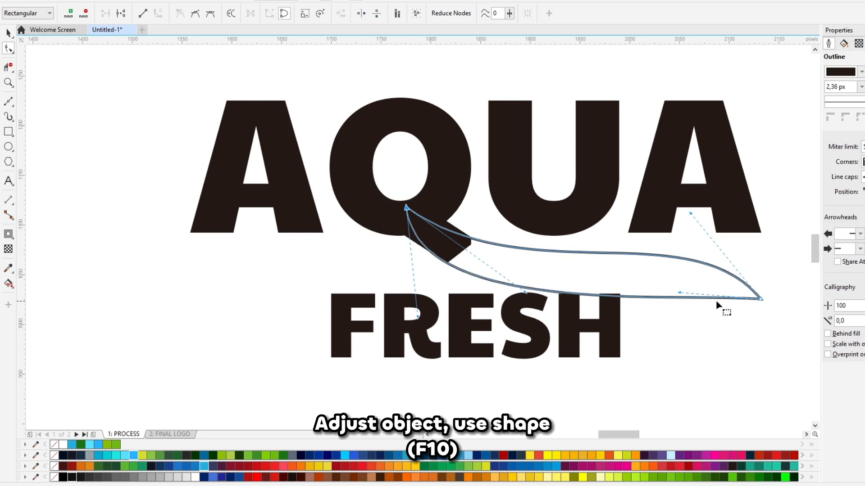
{"action": "left_click_drag", "start_coordinate": [680, 293], "coordinate": [679, 278]}
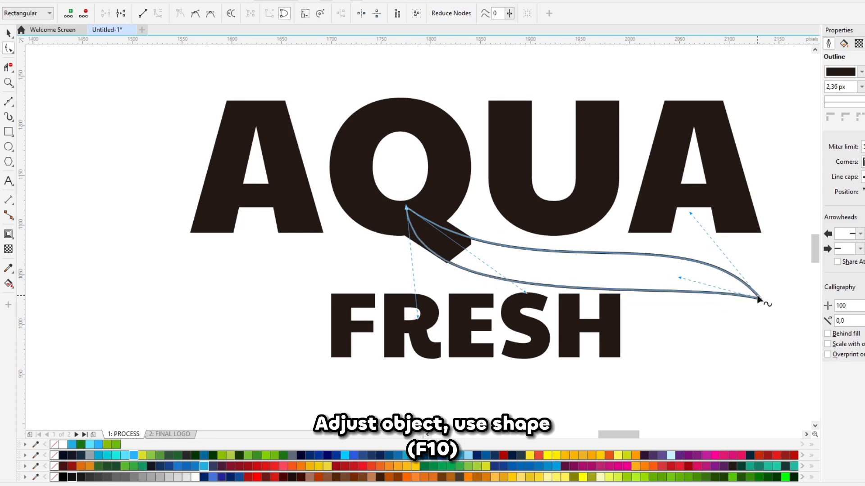
- Raise the swoosh's outer tip to just below the final A and reshape its upper edge to match
{"action": "left_click_drag", "start_coordinate": [758, 298], "coordinate": [753, 262]}
{"action": "left_click_drag", "start_coordinate": [681, 175], "coordinate": [679, 170]}
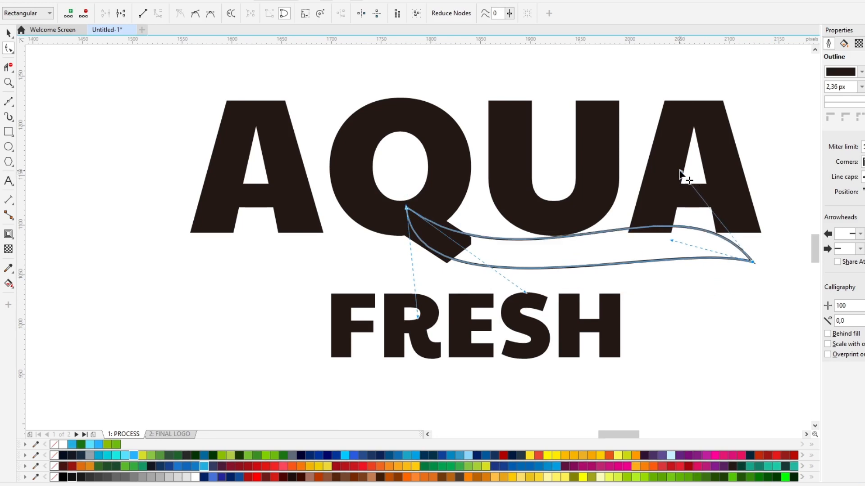
{"action": "left_click_drag", "start_coordinate": [525, 291], "coordinate": [535, 316]}
{"action": "key", "text": "space"}
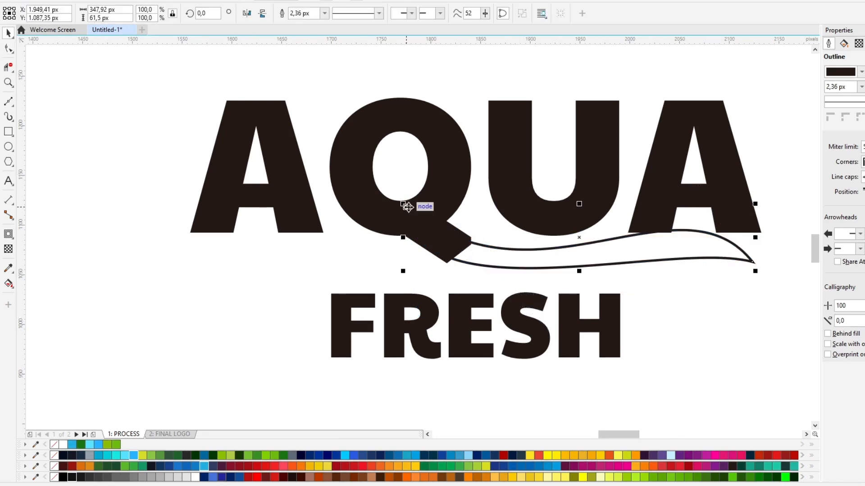
- Raise the swoosh's start node inside the Q and refine its handles for a smooth Q tail of about 349 × 83 px
{"action": "key", "text": "space"}
{"action": "left_click_drag", "start_coordinate": [407, 207], "coordinate": [405, 199]}
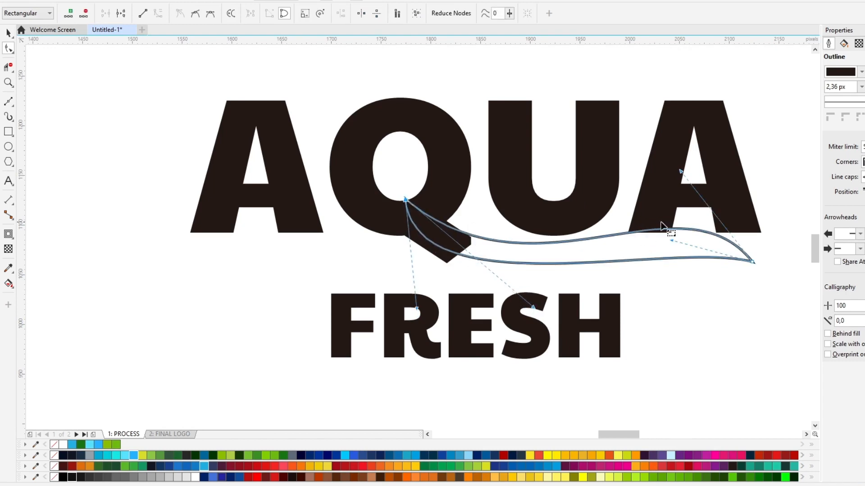
{"action": "left_click_drag", "start_coordinate": [681, 172], "coordinate": [671, 173]}
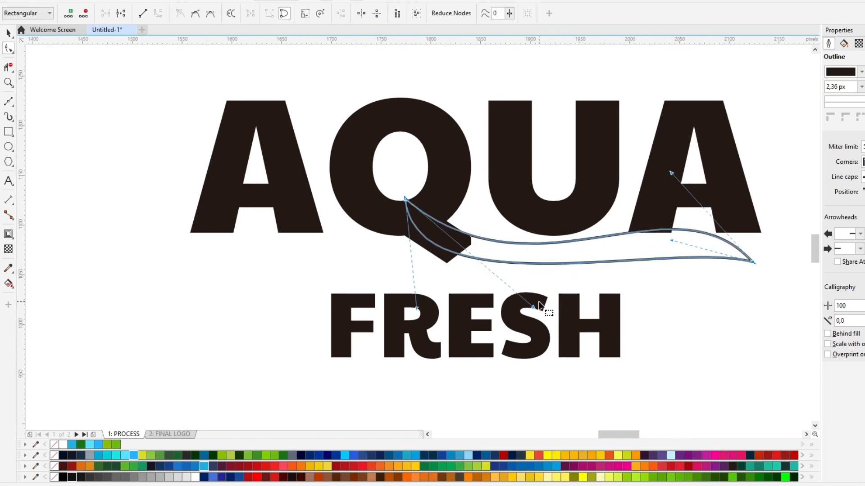
{"action": "left_click_drag", "start_coordinate": [533, 308], "coordinate": [503, 321]}
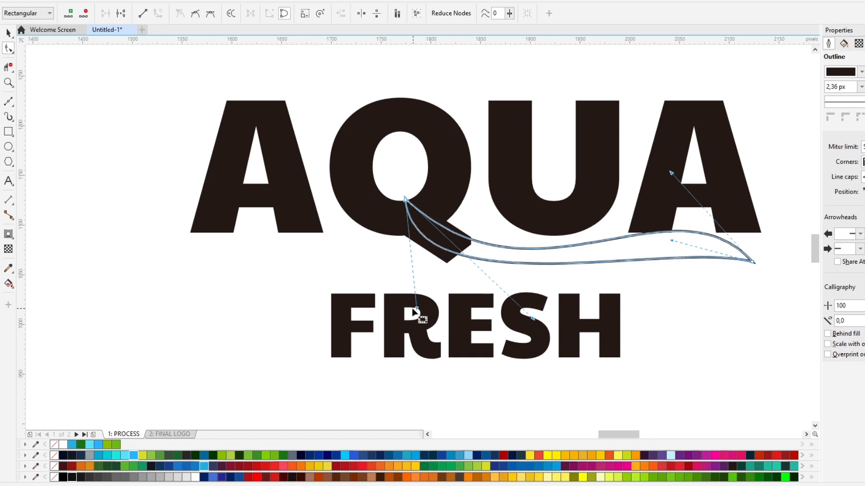
{"action": "left_click_drag", "start_coordinate": [416, 309], "coordinate": [412, 343]}
{"action": "left_click_drag", "start_coordinate": [671, 242], "coordinate": [687, 232]}
{"action": "left_click_drag", "start_coordinate": [413, 343], "coordinate": [439, 358]}
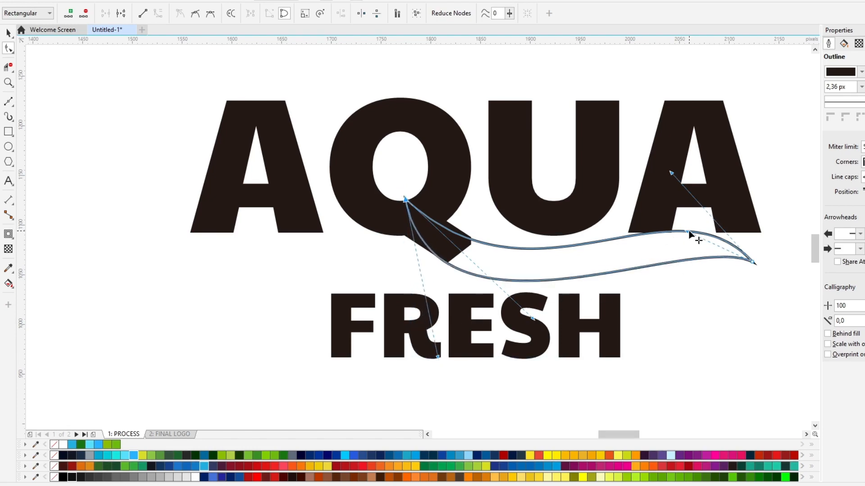
{"action": "key", "text": "space"}
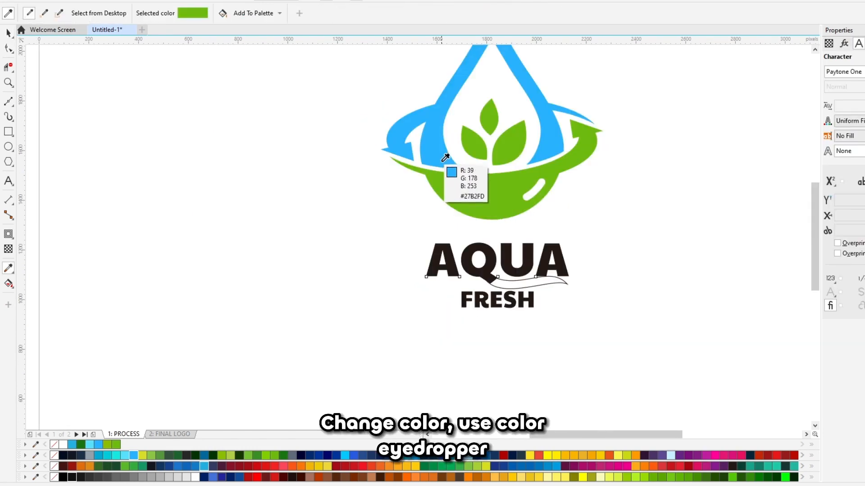
- Sample the drop's blue (#27B2FD) and fill the AQUA text and the swoosh with it
{"action": "left_click", "coordinate": [443, 160]}
{"action": "scroll", "coordinate": [503, 266], "scroll_direction": "up", "scroll_amount": 1}
{"action": "left_click", "coordinate": [477, 264]}
{"action": "left_click", "coordinate": [512, 300]}
- Remove the outline from the swoosh beneath AQUA
{"action": "key", "text": "space"}
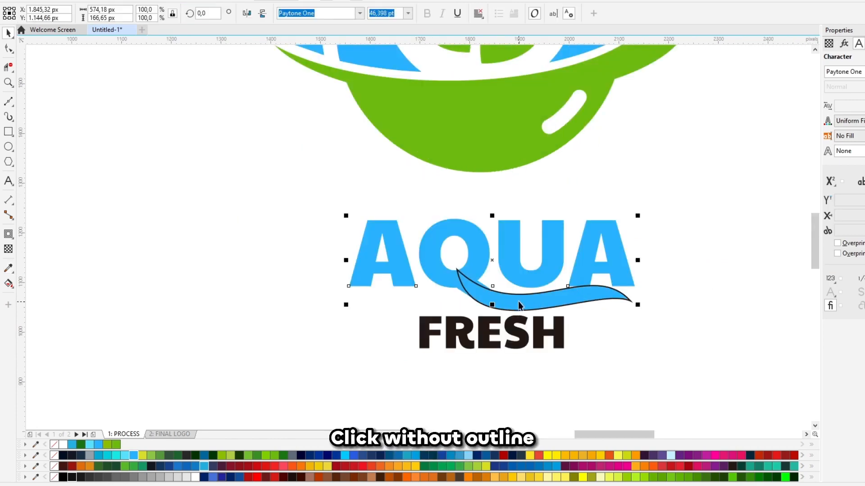
{"action": "left_click", "coordinate": [518, 299]}
{"action": "right_click", "coordinate": [55, 445]}
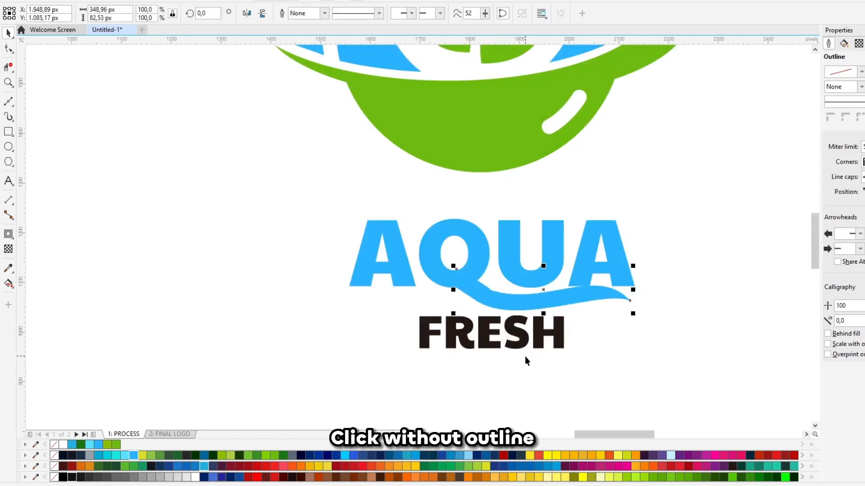
{"action": "left_click", "coordinate": [526, 356]}
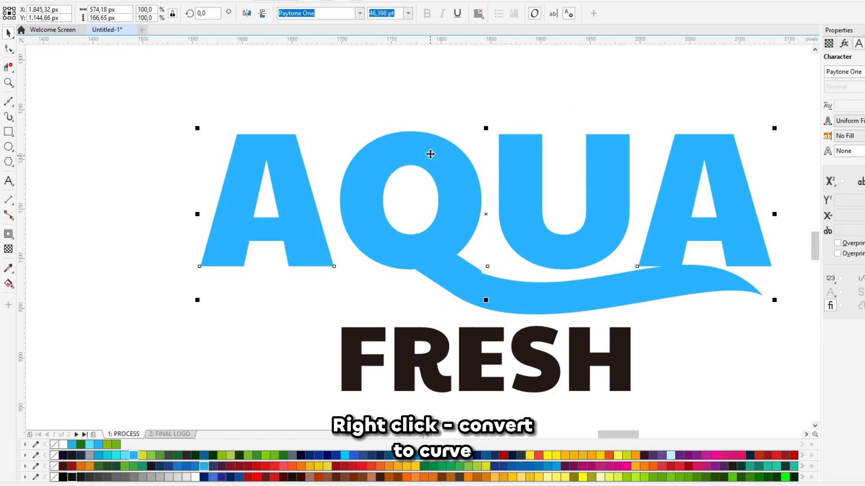
- Convert the AQUA text to curves and pull the Q's original angular tail nodes inside the Q and swoosh shapes
{"action": "right_click", "coordinate": [432, 149]}
{"action": "left_click", "coordinate": [473, 166]}
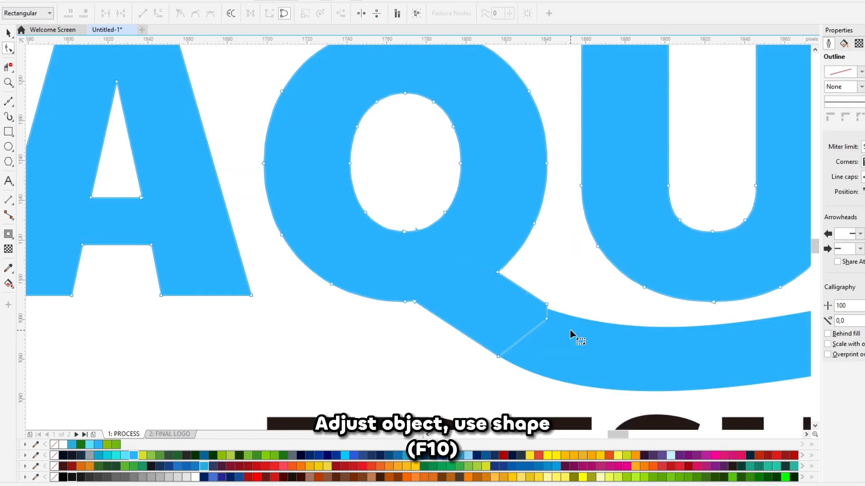
{"action": "left_click_drag", "start_coordinate": [546, 318], "coordinate": [417, 232]}
{"action": "scroll", "coordinate": [423, 238], "scroll_direction": "down", "scroll_amount": 2}
{"action": "scroll", "coordinate": [452, 265], "scroll_direction": "up", "scroll_amount": 2}
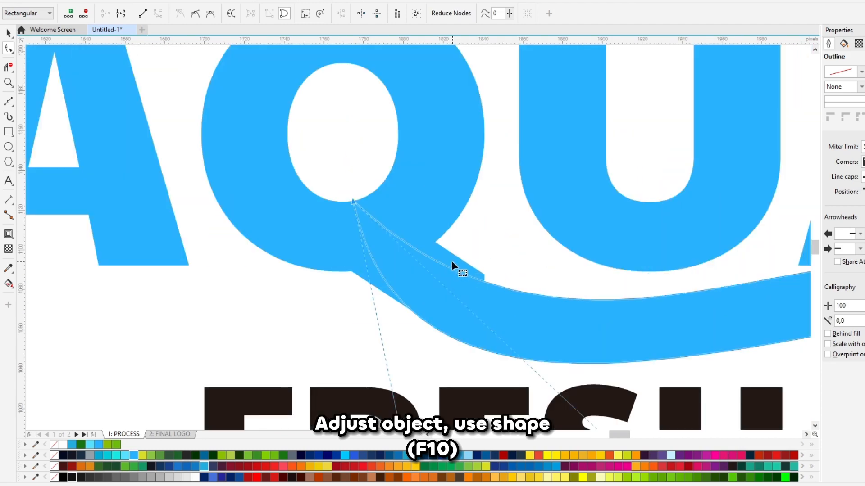
{"action": "left_click", "coordinate": [452, 261]}
{"action": "mouse_move", "coordinate": [435, 243]}
{"action": "left_mouse_down"}
{"action": "mouse_move", "coordinate": [417, 248]}
{"action": "mouse_move", "coordinate": [425, 249]}
{"action": "left_mouse_up"}
{"action": "key", "text": "ctrl+z"}
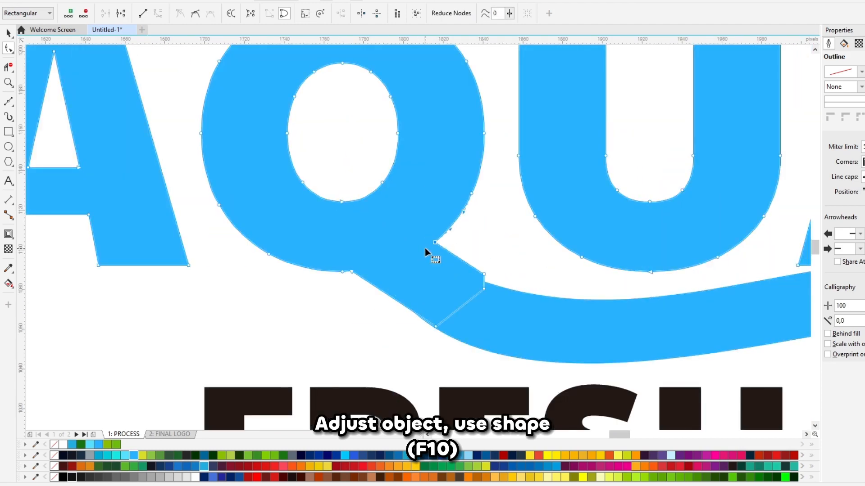
{"action": "left_click_drag", "start_coordinate": [484, 276], "coordinate": [377, 267]}
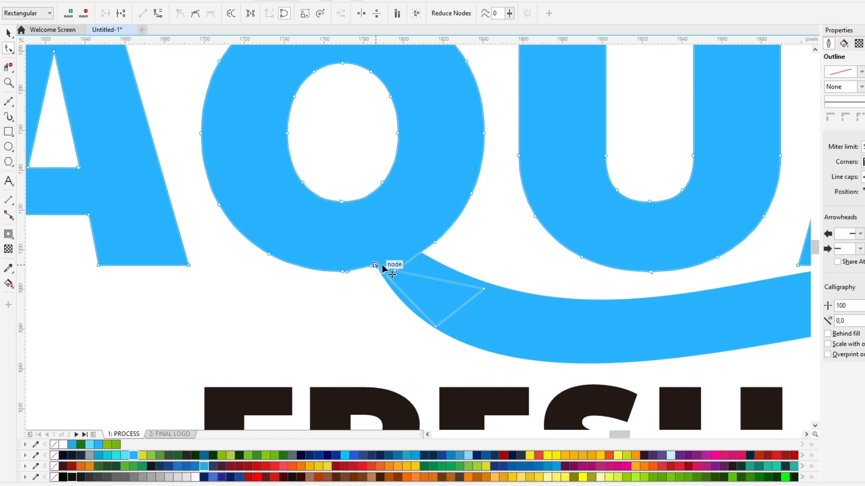
{"action": "key", "text": "space"}
{"action": "scroll", "coordinate": [423, 272], "scroll_direction": "down", "scroll_amount": 2}
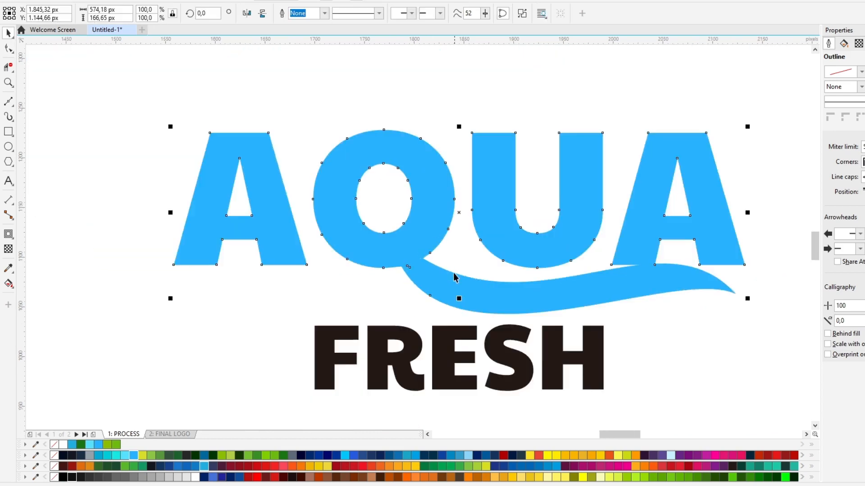
- Try to move the swoosh slightly upward beneath the final A
{"action": "scroll", "coordinate": [569, 281], "scroll_direction": "up", "scroll_amount": 1}
{"action": "left_click", "coordinate": [583, 283]}
{"action": "scroll", "coordinate": [583, 283], "scroll_direction": "up", "scroll_amount": 1}
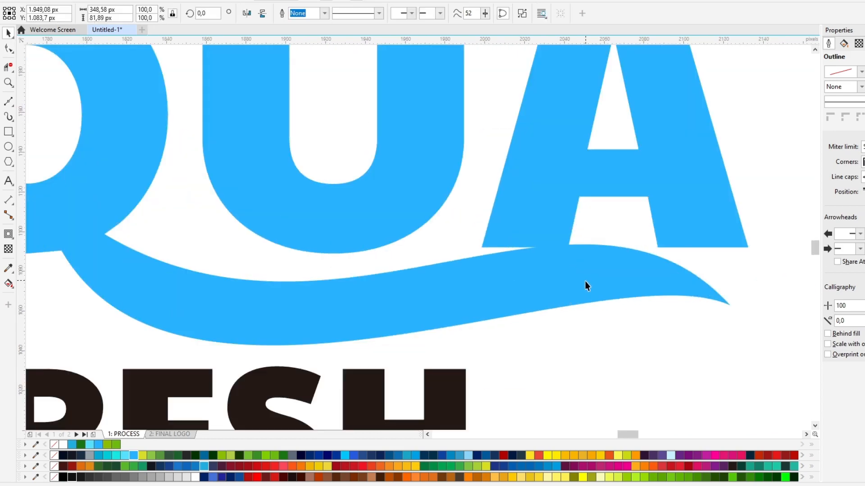
{"action": "left_click_drag", "start_coordinate": [597, 284], "coordinate": [592, 272]}
{"action": "key", "text": "ctrl+z"}
- Draw a closed Bezier polygon of about 84 × 30 px across the final A's inner foot and the swoosh's upper edge
{"action": "left_click", "coordinate": [604, 319]}
{"action": "key", "text": "F5"}
{"action": "left_click", "coordinate": [611, 220]}
{"action": "left_click", "coordinate": [603, 270]}
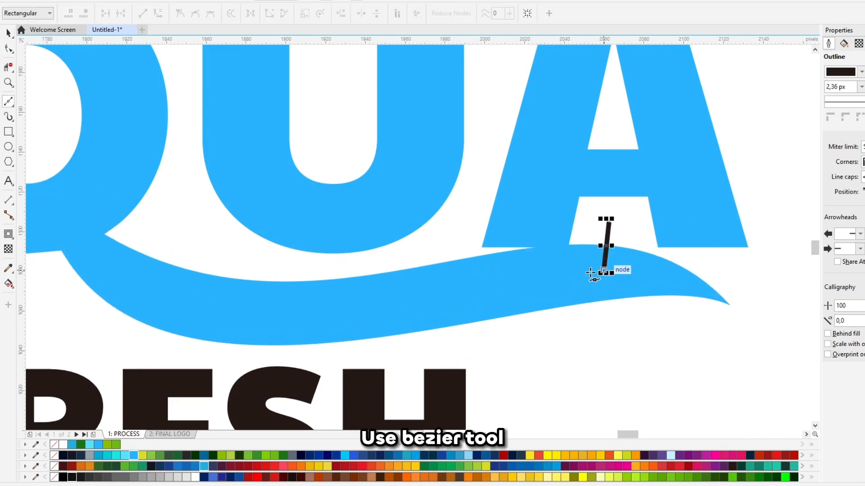
{"action": "left_click", "coordinate": [526, 283]}
{"action": "left_click", "coordinate": [443, 248]}
{"action": "left_click", "coordinate": [464, 222]}
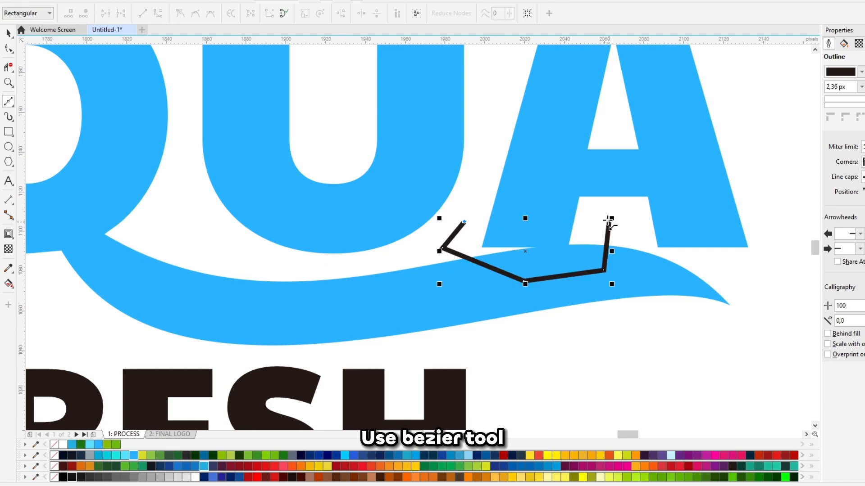
{"action": "left_click", "coordinate": [609, 219]}
{"action": "key", "text": "space"}
- Intersect the polygon with the swoosh and delete the polygon, keeping the overlapping piece
{"action": "left_click", "coordinate": [654, 275], "text": "shift"}
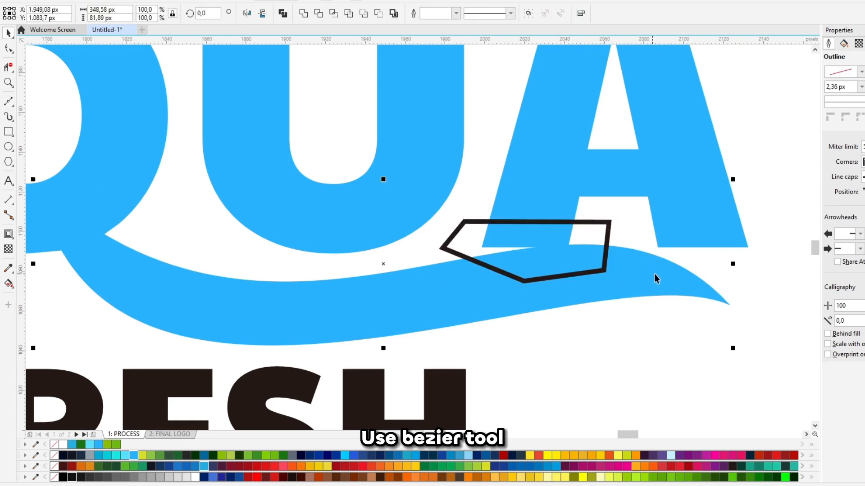
{"action": "left_click", "coordinate": [319, 14]}
{"action": "left_click", "coordinate": [606, 247]}
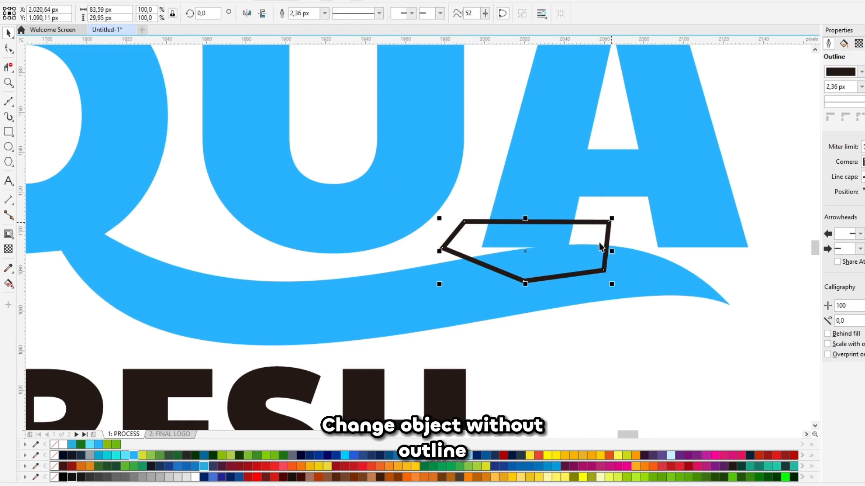
{"action": "key", "text": "Delete"}
- Offset the intersected piece slightly above the swoosh and use it to trim a gap into the final A's foot
{"action": "left_click", "coordinate": [586, 253]}
{"action": "key", "text": "Up"}
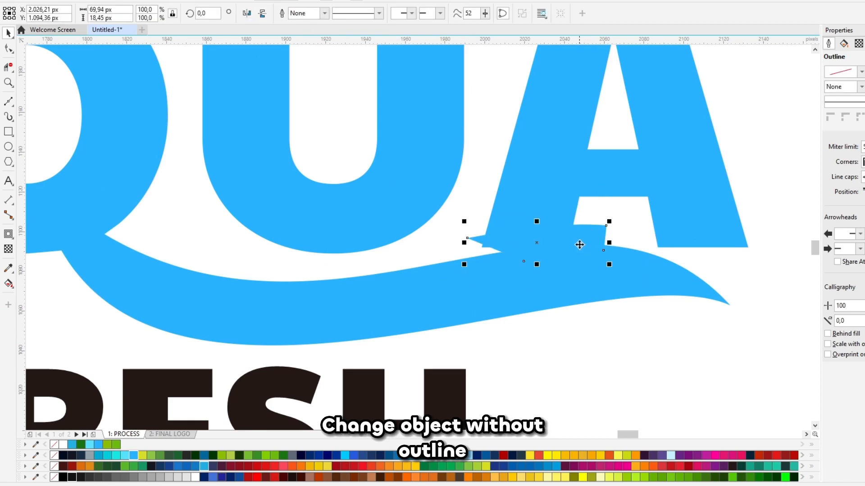
{"action": "left_click_drag", "start_coordinate": [580, 235], "coordinate": [580, 241]}
{"action": "left_click", "coordinate": [560, 215], "text": "shift"}
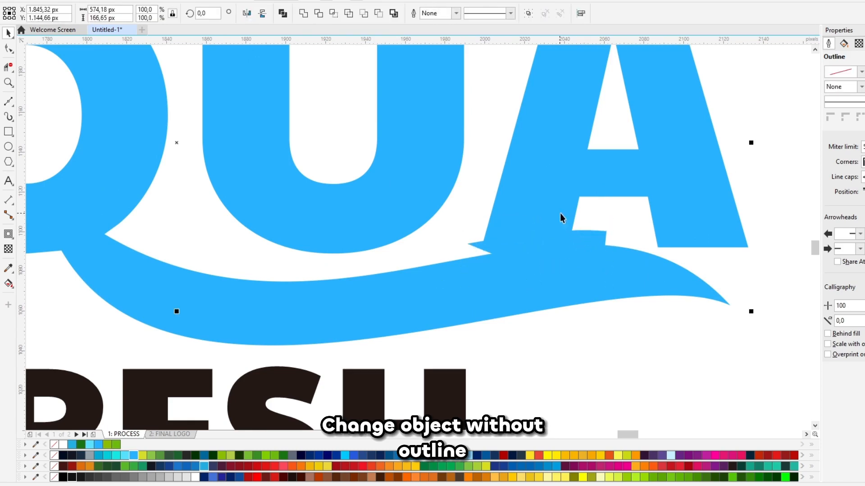
{"action": "left_click", "coordinate": [318, 13]}
{"action": "left_click", "coordinate": [594, 231]}
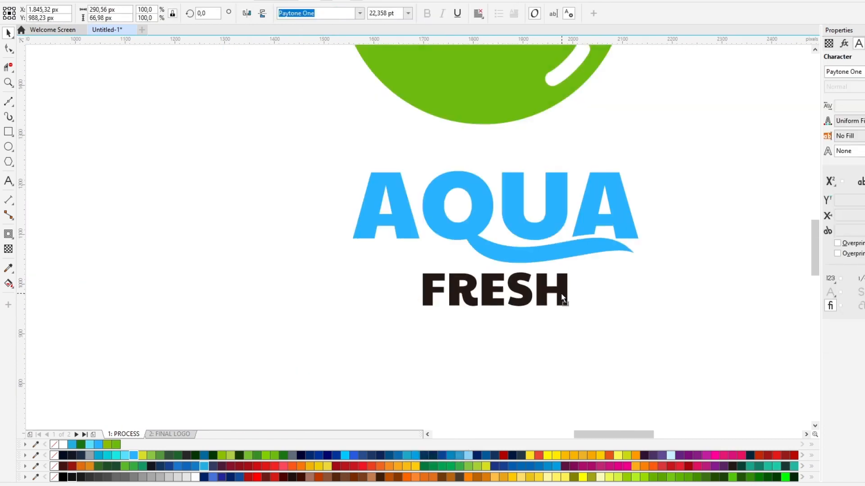
- Scale FRESH down and place it beneath AQUA, flush with the first A's outer edge and ending before the swoosh
{"action": "left_click_drag", "start_coordinate": [567, 299], "coordinate": [464, 294]}
{"action": "scroll", "coordinate": [455, 258], "scroll_direction": "up", "scroll_amount": 1}
{"action": "left_click_drag", "start_coordinate": [454, 259], "coordinate": [468, 282]}
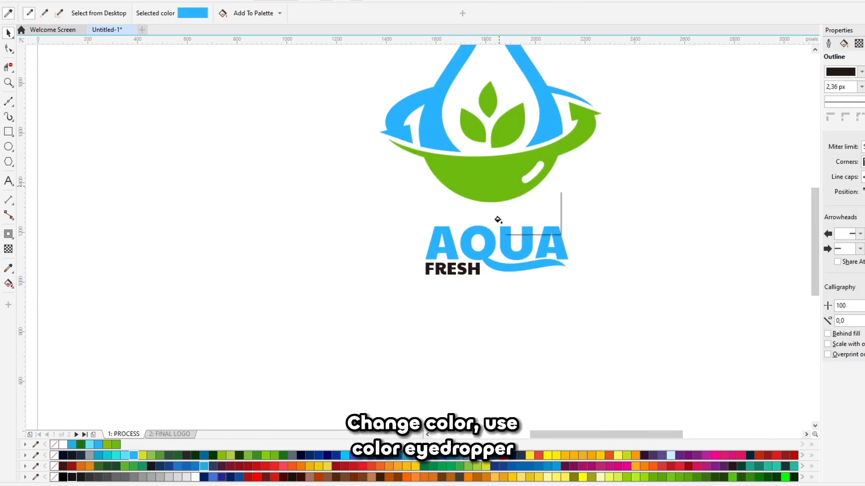
- Sample the green of the drop's base and fill the FRESH text with it
{"action": "left_click", "coordinate": [497, 220]}
{"action": "scroll", "coordinate": [485, 263], "scroll_direction": "up", "scroll_amount": 2}
{"action": "key", "text": "space"}
{"action": "scroll", "coordinate": [485, 234], "scroll_direction": "down", "scroll_amount": 1}
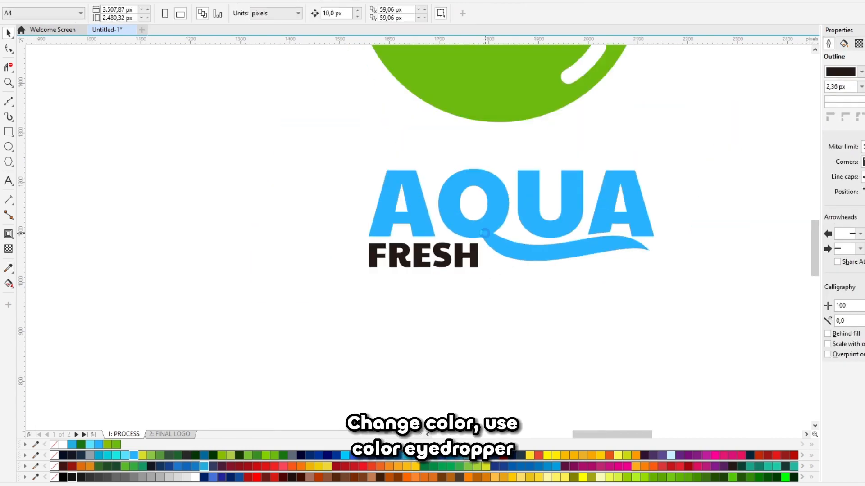
{"action": "key", "text": "space"}
{"action": "left_click", "coordinate": [512, 109]}
{"action": "left_click", "coordinate": [476, 249]}
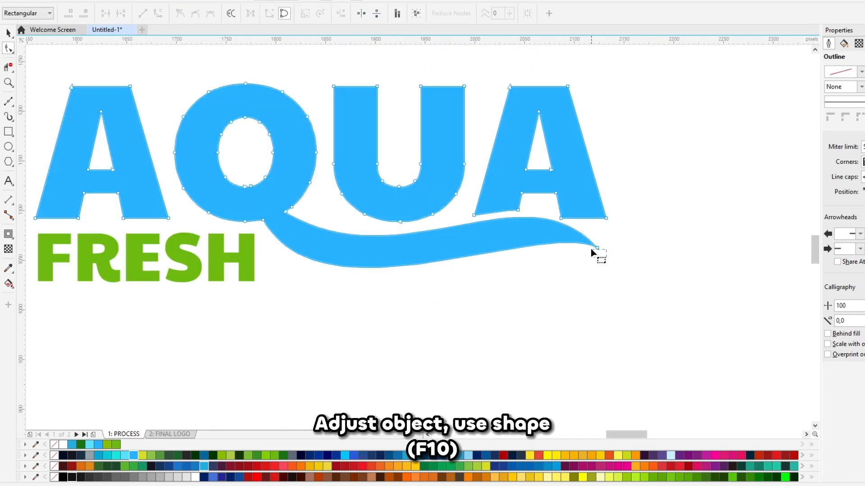
- Bend the swoosh's lower and upper edges downward into a deeper curve, making AQUA with the swoosh about 574 × 196 px
{"action": "left_click", "coordinate": [592, 248]}
{"action": "left_click_drag", "start_coordinate": [322, 329], "coordinate": [329, 349]}
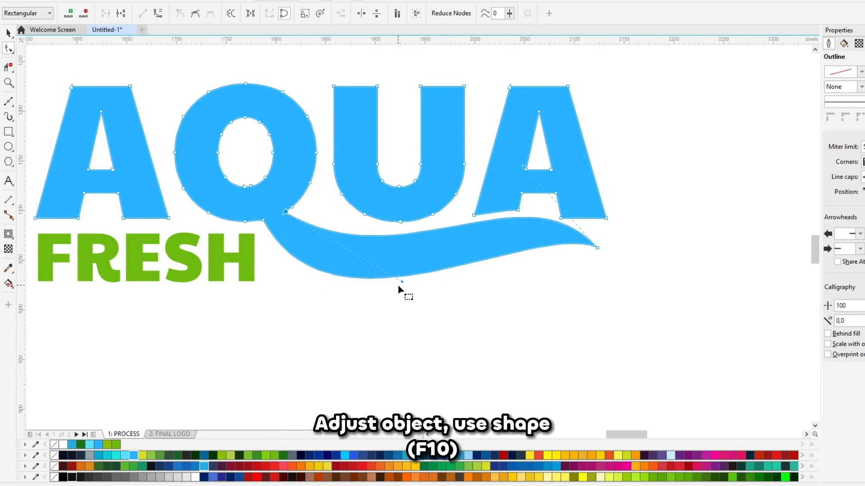
{"action": "left_click_drag", "start_coordinate": [400, 285], "coordinate": [378, 291]}
{"action": "key", "text": "space"}
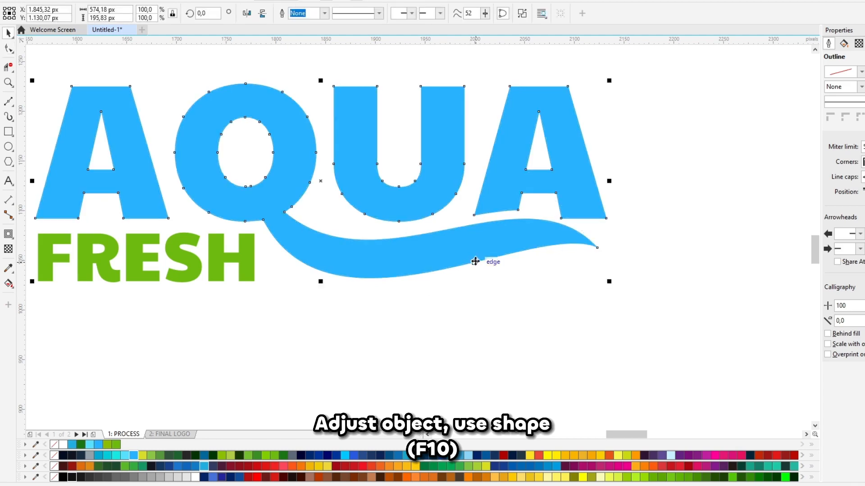
{"action": "left_click", "coordinate": [528, 287]}
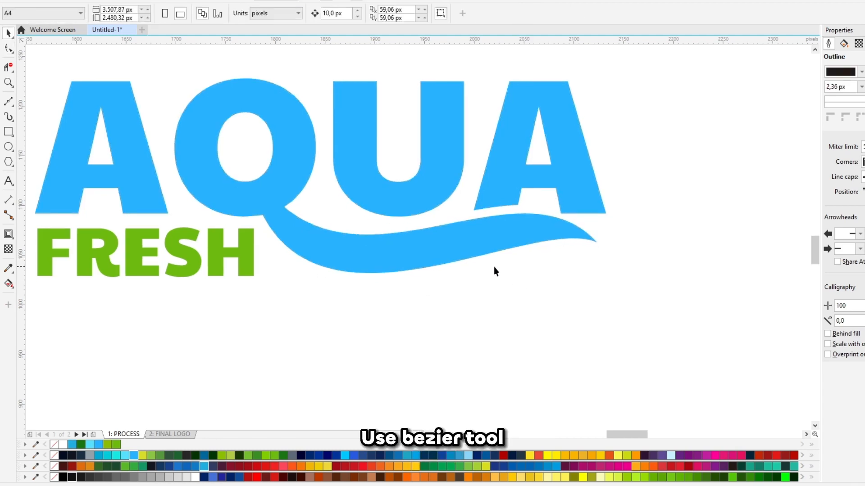
- Draw a long, thin closed Bezier outline for a second wave just below the swoosh's outer half
{"action": "key", "text": "F5"}
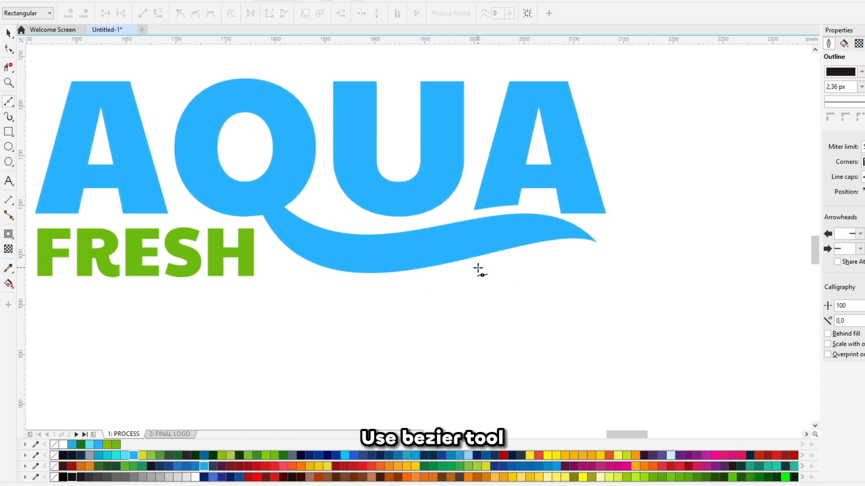
{"action": "left_click", "coordinate": [534, 252]}
{"action": "left_click", "coordinate": [581, 252]}
{"action": "left_click", "coordinate": [622, 254]}
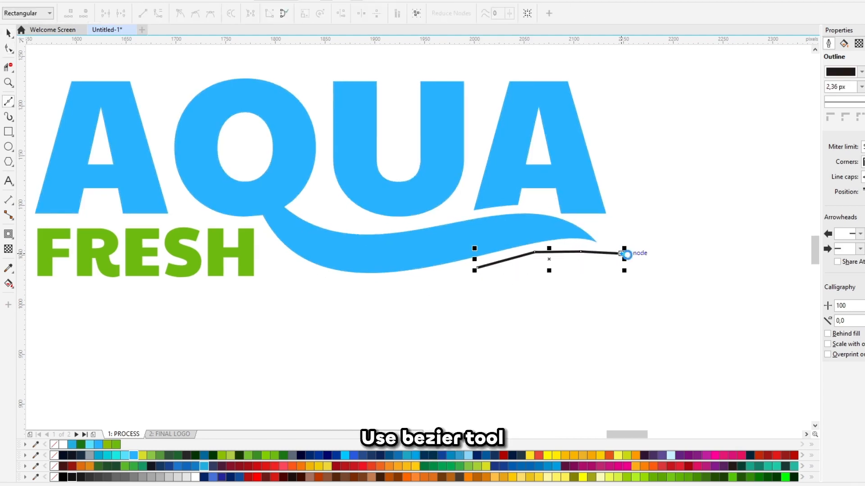
{"action": "left_click", "coordinate": [644, 275]}
{"action": "left_click", "coordinate": [534, 269]}
{"action": "left_click", "coordinate": [433, 284]}
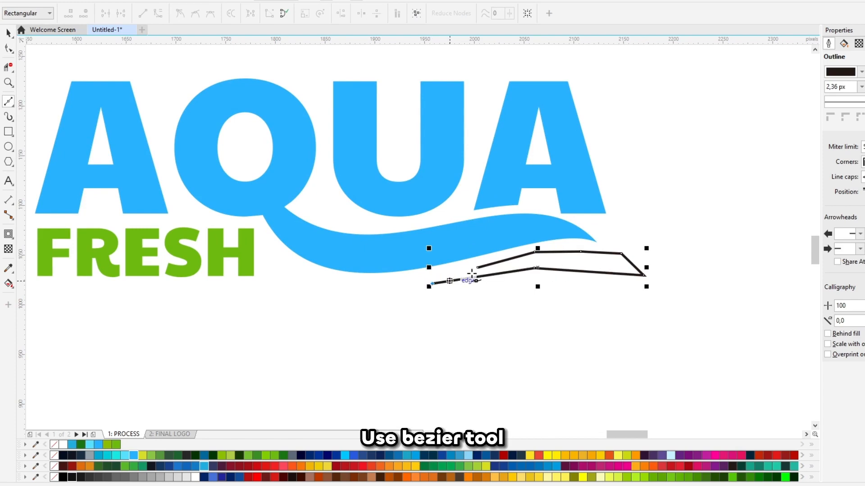
{"action": "left_click", "coordinate": [477, 268]}
- Convert the second wave's segments to curves and delete its intermediate nodes, leaving only the two end points
{"action": "key", "text": "F10"}
{"action": "left_click_drag", "start_coordinate": [670, 312], "coordinate": [341, 195]}
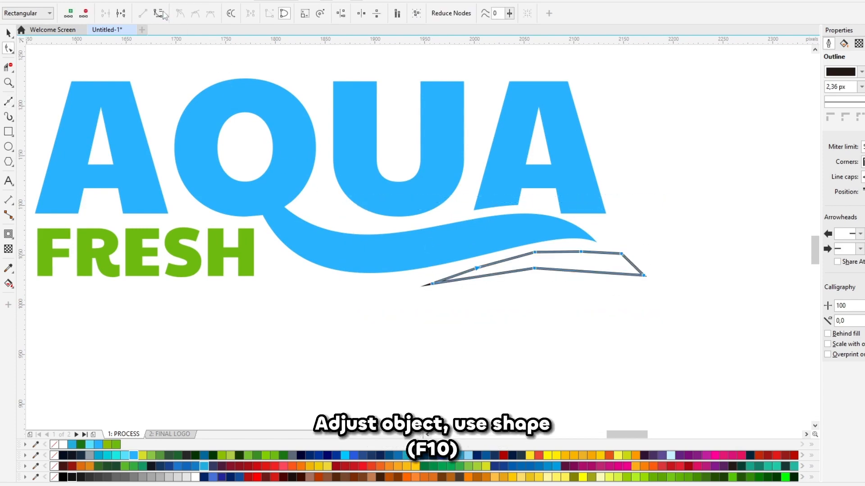
{"action": "left_click", "coordinate": [159, 14]}
{"action": "left_click_drag", "start_coordinate": [626, 297], "coordinate": [457, 227]}
{"action": "key", "text": "Delete"}
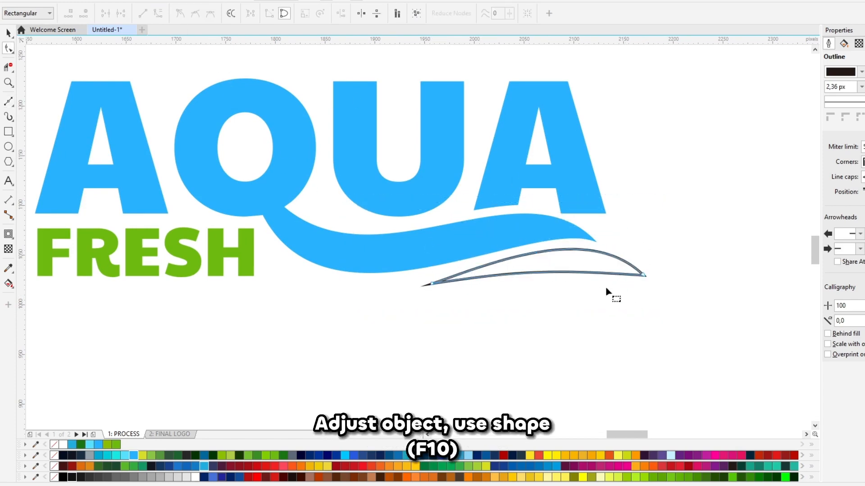
- Extend the second wave's inner tip and adjust its handles so it follows the swoosh, about 224 × 34 px
{"action": "left_click", "coordinate": [644, 275]}
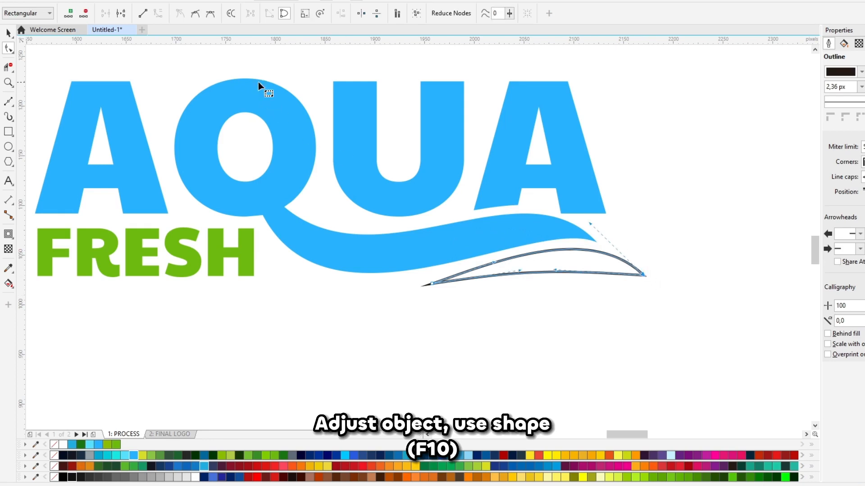
{"action": "key", "text": "space"}
{"action": "key", "text": "space"}
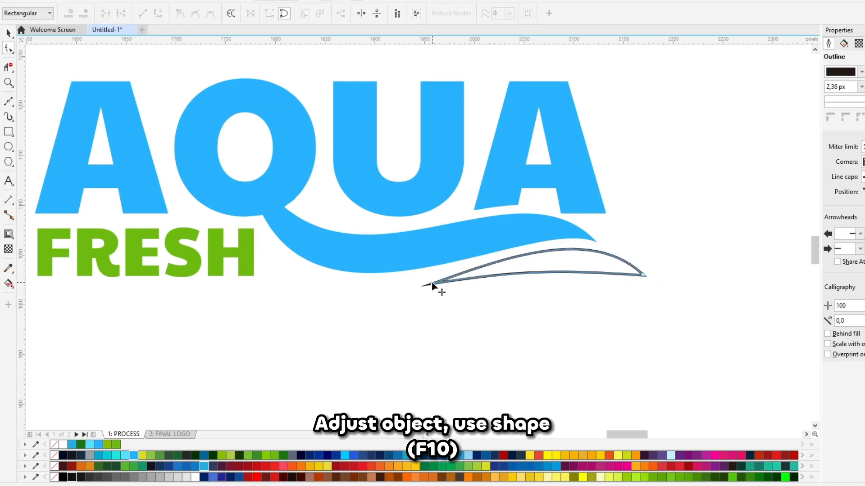
{"action": "left_click_drag", "start_coordinate": [433, 284], "coordinate": [420, 282]}
{"action": "left_click_drag", "start_coordinate": [478, 266], "coordinate": [499, 276]}
{"action": "left_click_drag", "start_coordinate": [589, 224], "coordinate": [597, 219]}
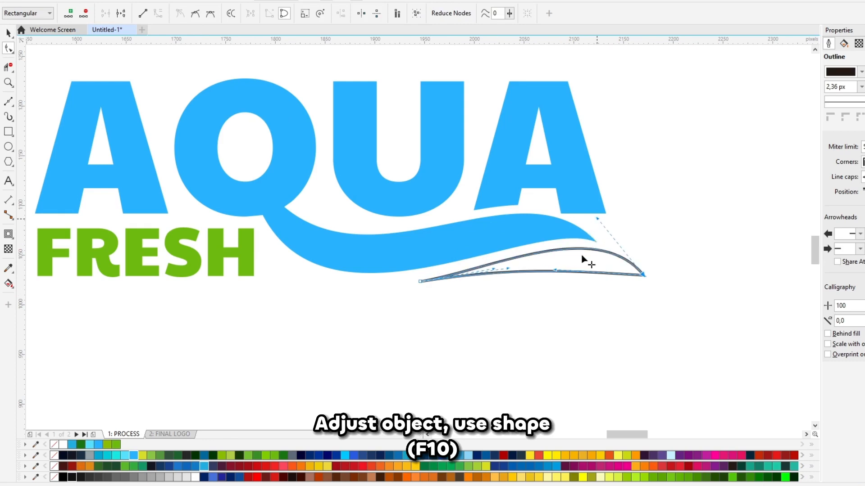
{"action": "left_click_drag", "start_coordinate": [555, 270], "coordinate": [587, 249]}
{"action": "left_click_drag", "start_coordinate": [508, 269], "coordinate": [513, 285]}
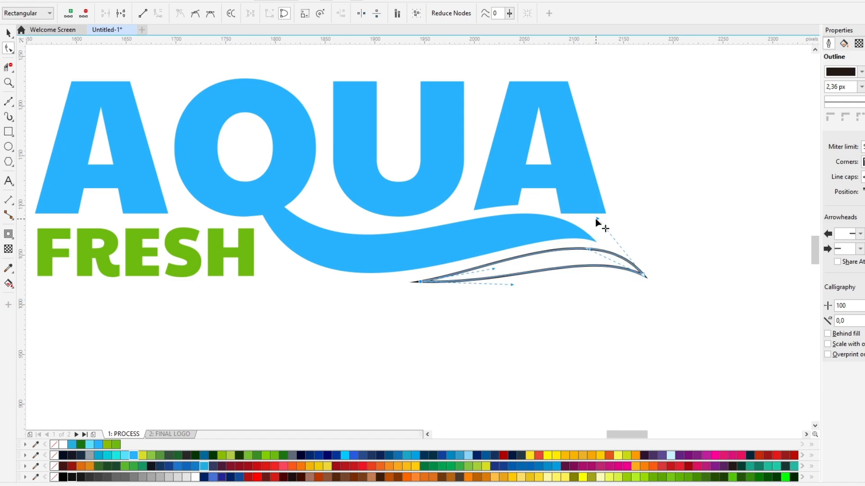
- Fill the second wave with the blue sampled from the swoosh and remove its outline
{"action": "key", "text": "i"}
{"action": "left_click", "coordinate": [531, 237]}
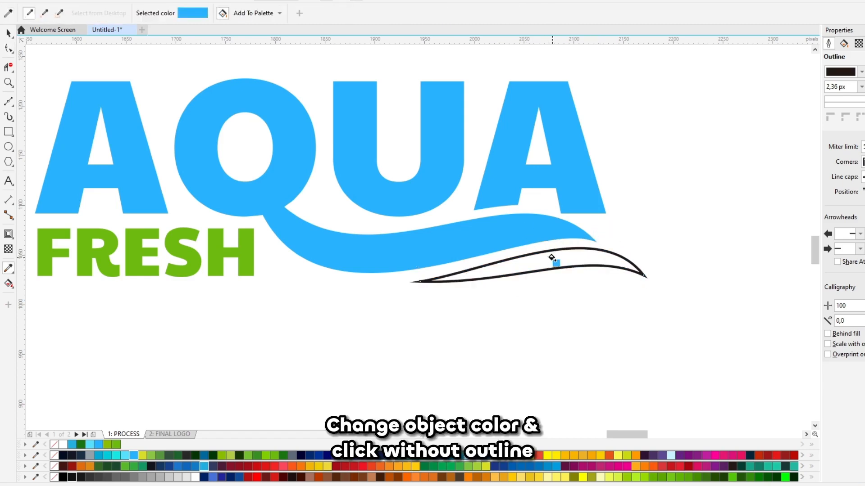
{"action": "left_click", "coordinate": [552, 258]}
{"action": "key", "text": "space"}
{"action": "right_click", "coordinate": [55, 445]}
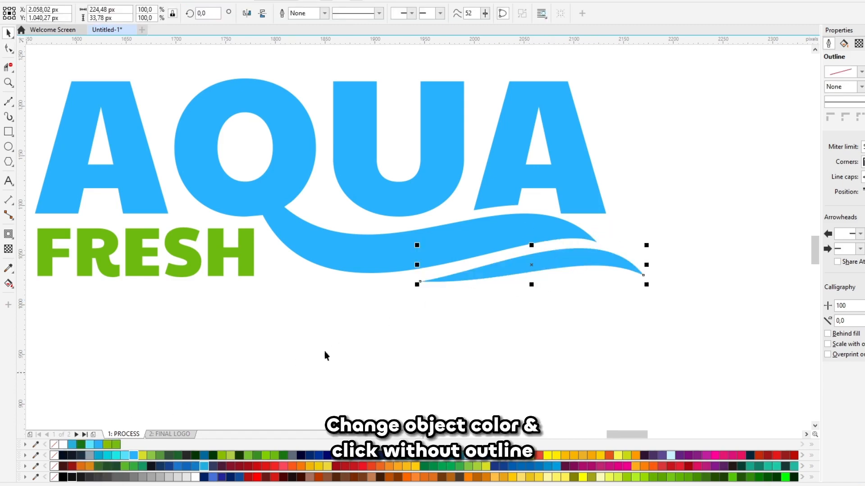
- Shift the second wave slightly toward the Q and weld it to the AQUA lettering
{"action": "left_click_drag", "start_coordinate": [594, 266], "coordinate": [585, 265]}
{"action": "key", "text": "F10"}
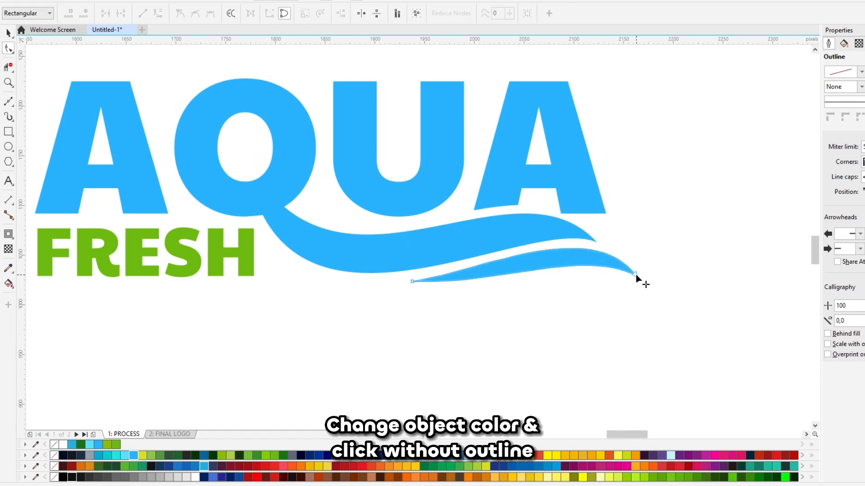
{"action": "scroll", "coordinate": [633, 279], "scroll_direction": "down", "scroll_amount": 3}
{"action": "left_click_drag", "start_coordinate": [589, 382], "coordinate": [485, 337]}
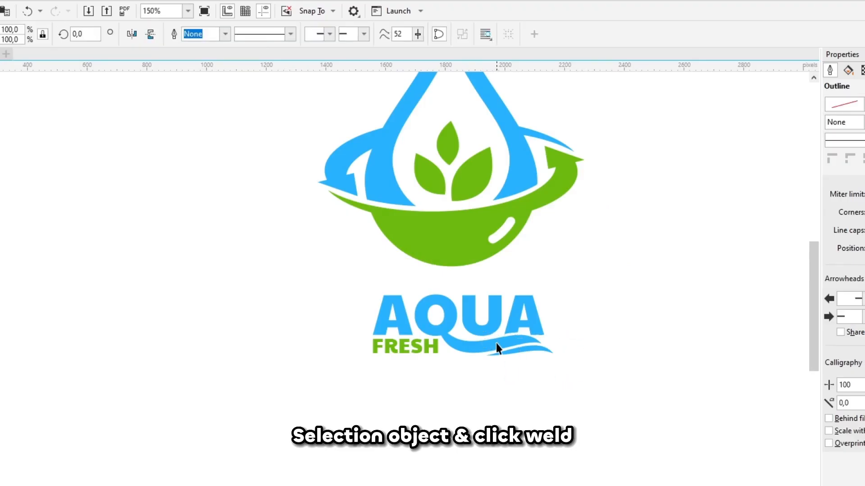
{"action": "left_click", "coordinate": [496, 342], "text": "shift"}
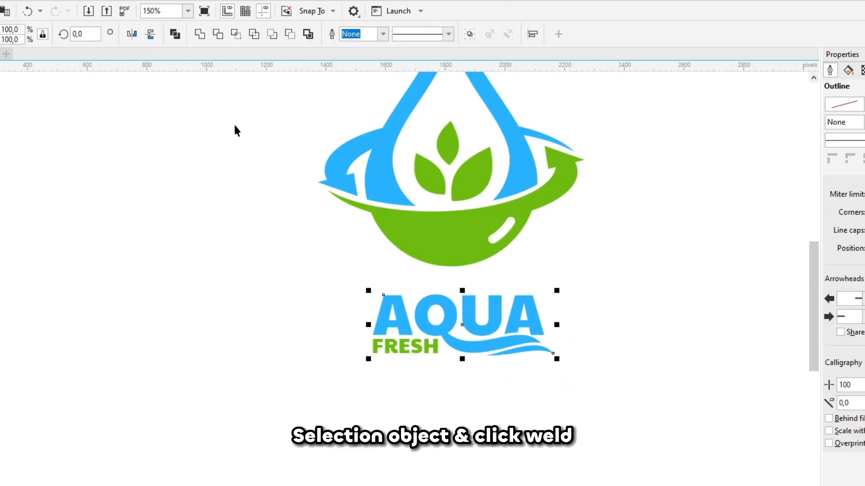
{"action": "left_click", "coordinate": [199, 37]}
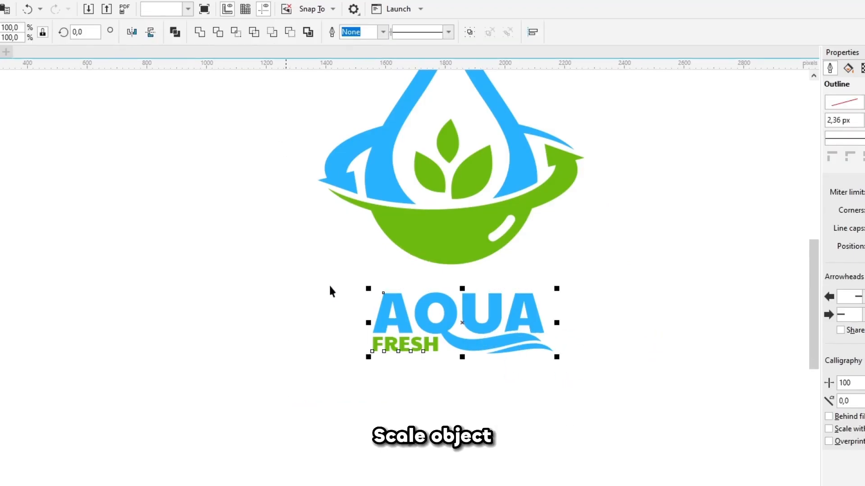
{"action": "scroll", "coordinate": [468, 324], "scroll_direction": "down", "scroll_amount": 2}
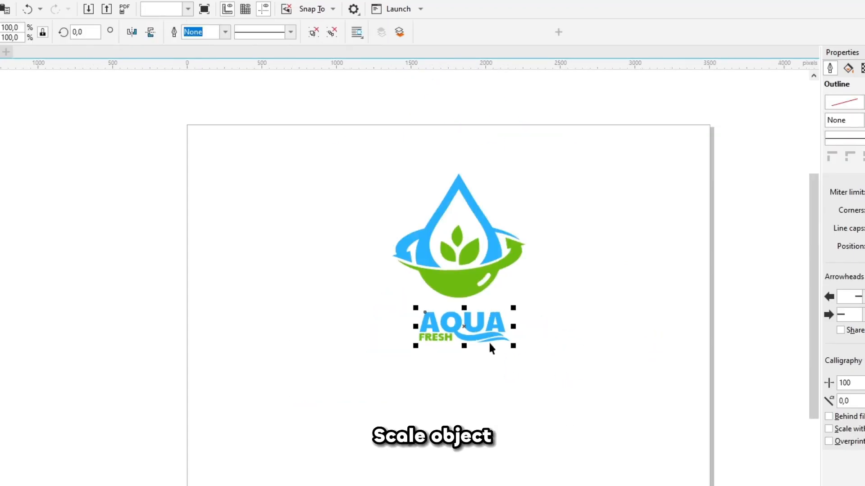
- Resize the AQUA FRESH lettering and the drop emblem to similar widths, and position the emblem just above the lettering
{"action": "mouse_move", "coordinate": [512, 348]}
{"action": "left_mouse_down"}
{"action": "mouse_move", "coordinate": [539, 373]}
{"action": "mouse_move", "coordinate": [521, 337]}
{"action": "mouse_move", "coordinate": [518, 344]}
{"action": "left_mouse_up"}
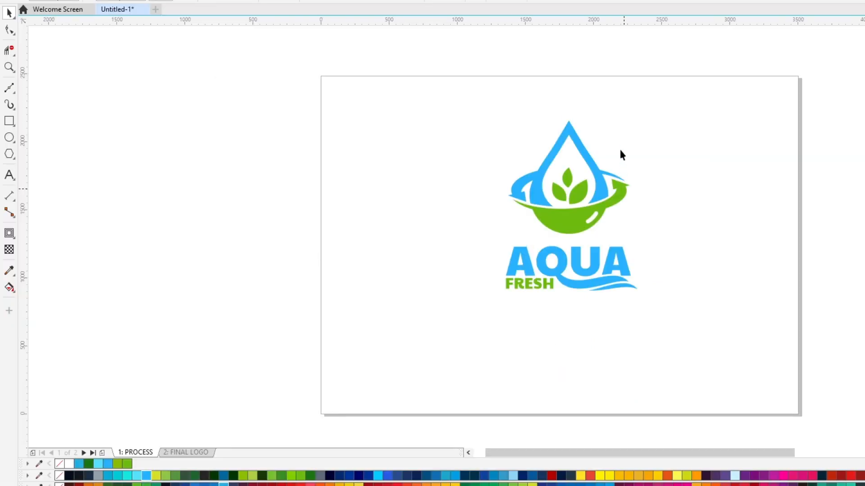
{"action": "left_click", "coordinate": [624, 190]}
{"action": "left_click_drag", "start_coordinate": [634, 117], "coordinate": [630, 124]}
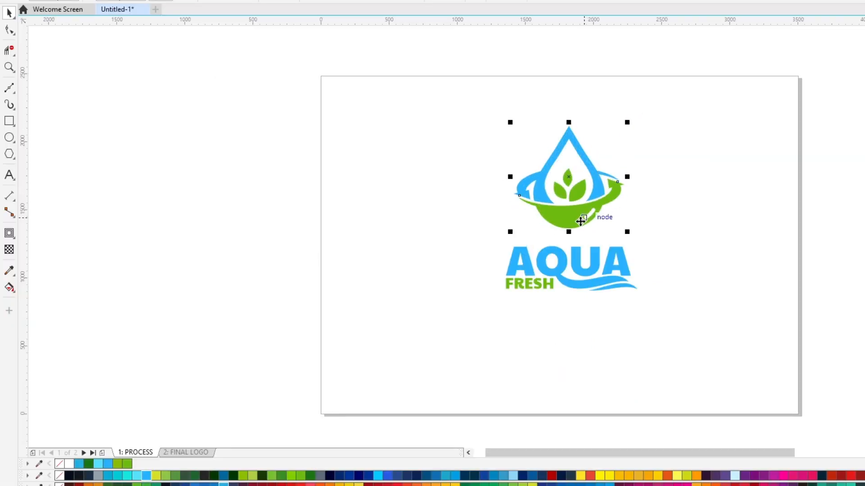
{"action": "scroll", "coordinate": [581, 221], "scroll_direction": "up", "scroll_amount": 2}
{"action": "left_click_drag", "start_coordinate": [571, 218], "coordinate": [568, 234]}
{"action": "scroll", "coordinate": [572, 228], "scroll_direction": "down", "scroll_amount": 2}
{"action": "scroll", "coordinate": [570, 225], "scroll_direction": "up", "scroll_amount": 2}
{"action": "left_click_drag", "start_coordinate": [568, 232], "coordinate": [567, 234]}
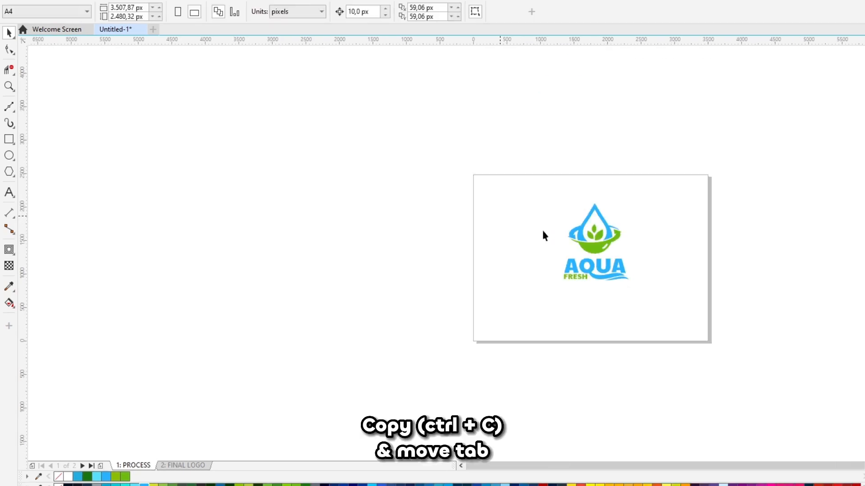
- Copy the complete logo to the FINAL LOGO page and centre it in the first large frame
{"action": "left_click", "coordinate": [583, 249]}
{"action": "key", "text": "ctrl+c"}
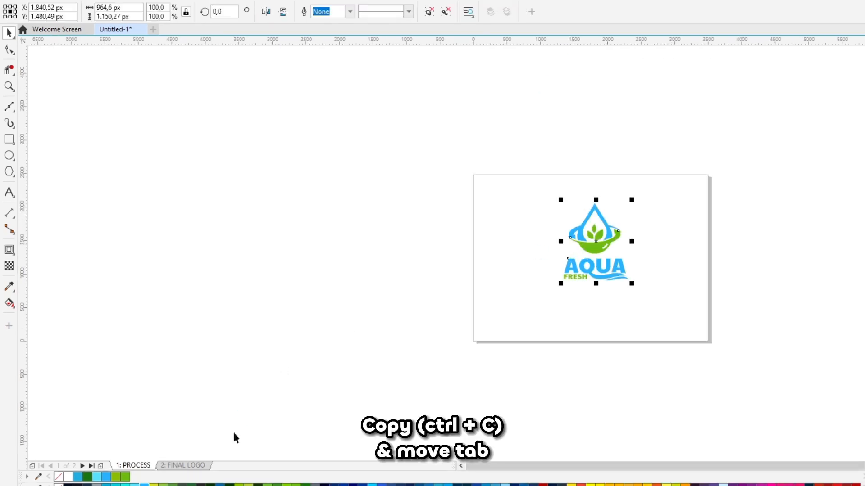
{"action": "left_click", "coordinate": [207, 465]}
{"action": "key", "text": "ctrl+v"}
{"action": "left_click", "coordinate": [513, 223], "text": "shift"}
{"action": "key", "text": "c"}
{"action": "key", "text": "e"}
{"action": "left_click", "coordinate": [555, 92]}
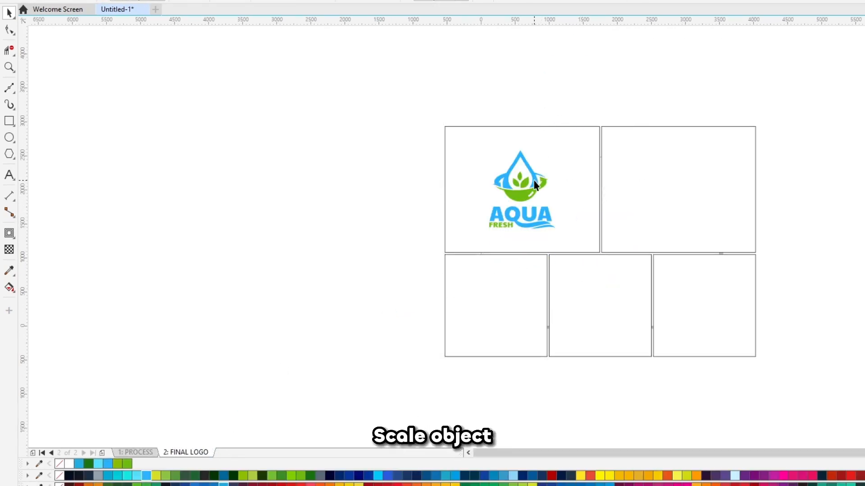
- Shrink the logo in the first large frame and place a duplicate centred in the second large frame
{"action": "left_click", "coordinate": [534, 182]}
{"action": "left_click_drag", "start_coordinate": [561, 235], "coordinate": [529, 211]}
{"action": "left_click_drag", "start_coordinate": [532, 215], "coordinate": [639, 217]}
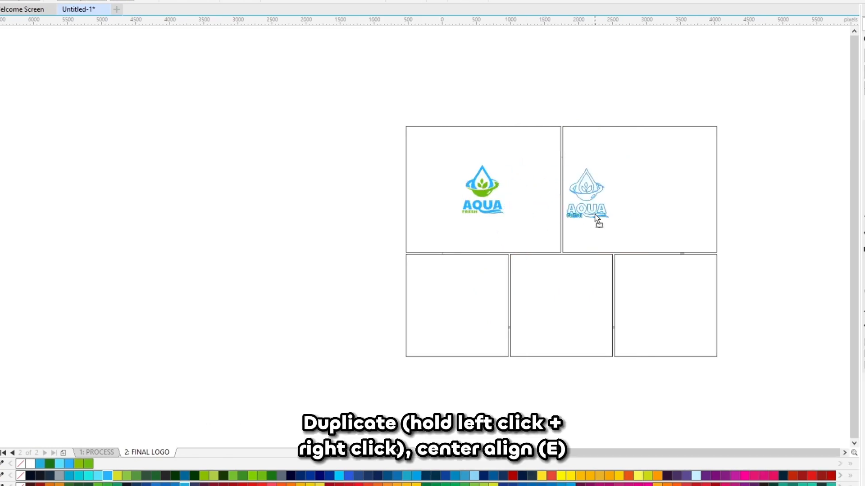
{"action": "right_click", "coordinate": [639, 217]}
{"action": "left_click", "coordinate": [705, 212], "text": "shift"}
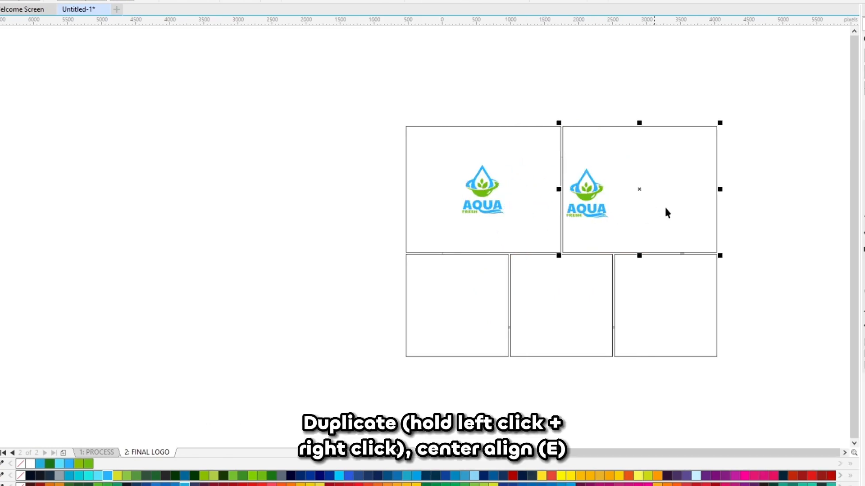
{"action": "key", "text": "e"}
{"action": "left_click", "coordinate": [797, 226]}
- Fill the second large frame with the blue #27B2FD sampled from the logo
{"action": "scroll", "coordinate": [760, 226], "scroll_direction": "up", "scroll_amount": 2}
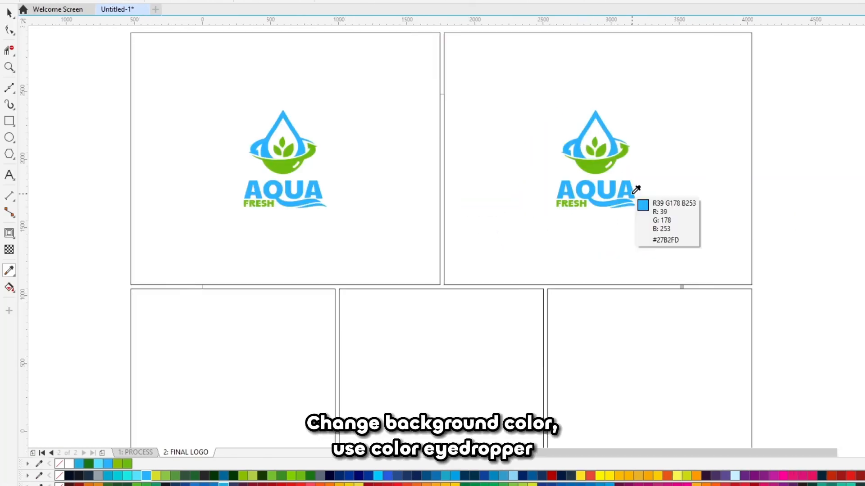
{"action": "scroll", "coordinate": [599, 189], "scroll_direction": "down", "scroll_amount": 3}
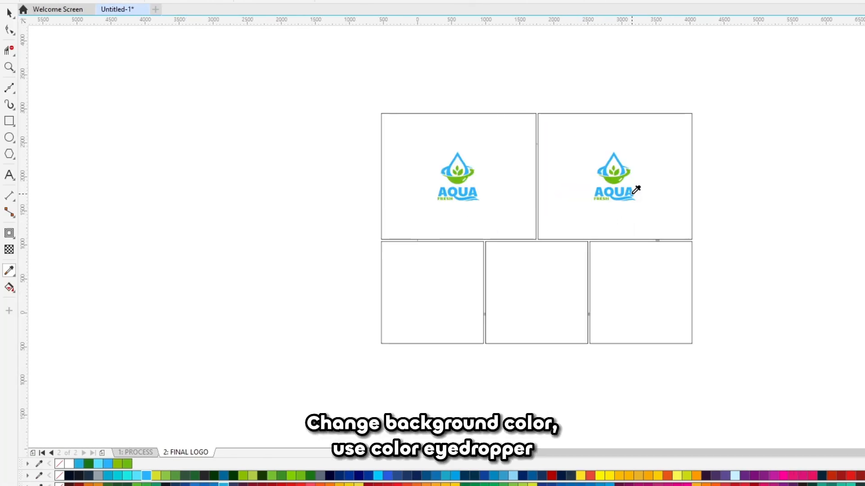
{"action": "left_click", "coordinate": [599, 188]}
{"action": "left_click", "coordinate": [608, 198]}
{"action": "key", "text": "space"}
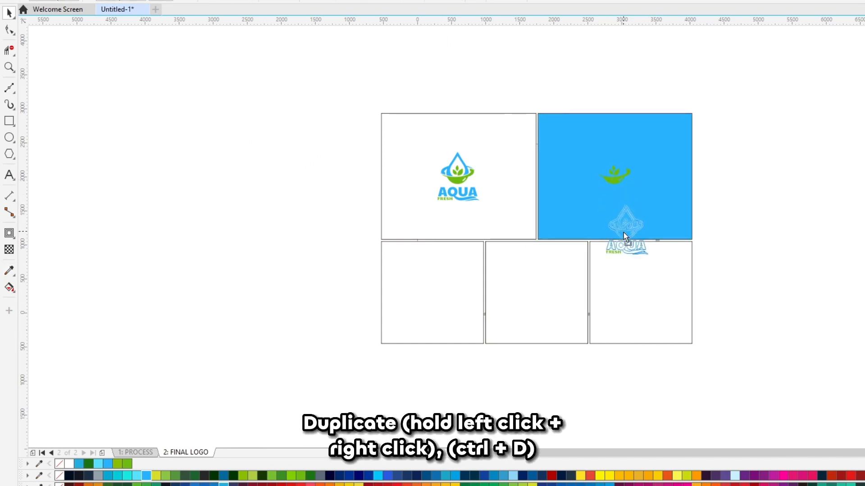
- Duplicate the full logo into the third small frame and centre it there
{"action": "left_click_drag", "start_coordinate": [624, 233], "coordinate": [624, 234]}
{"action": "right_click", "coordinate": [623, 234]}
{"action": "left_click", "coordinate": [647, 283], "text": "shift"}
{"action": "key", "text": "c"}
{"action": "key", "text": "e"}
{"action": "left_click", "coordinate": [713, 291]}
- Duplicate the drop emblem without its lettering into the middle and first small frames, centring it in the frame
{"action": "left_click", "coordinate": [644, 292], "text": "ctrl"}
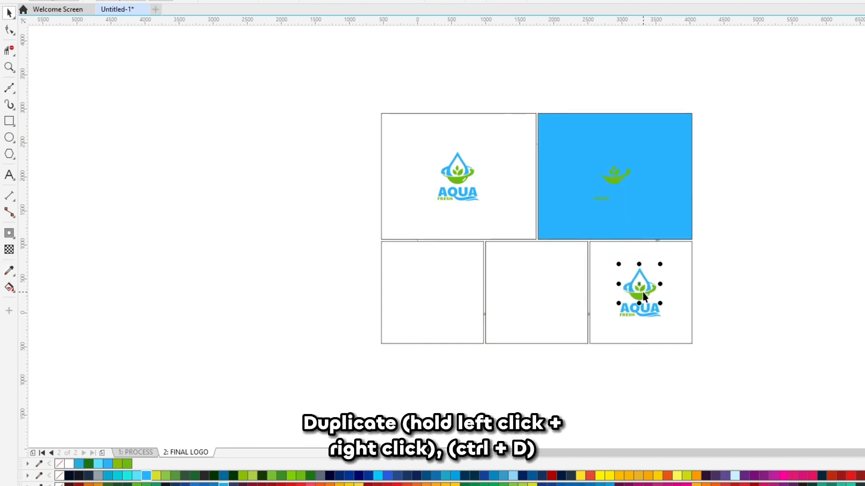
{"action": "left_click", "coordinate": [722, 301]}
{"action": "left_click_drag", "start_coordinate": [631, 293], "coordinate": [554, 307]}
{"action": "right_click", "coordinate": [554, 307]}
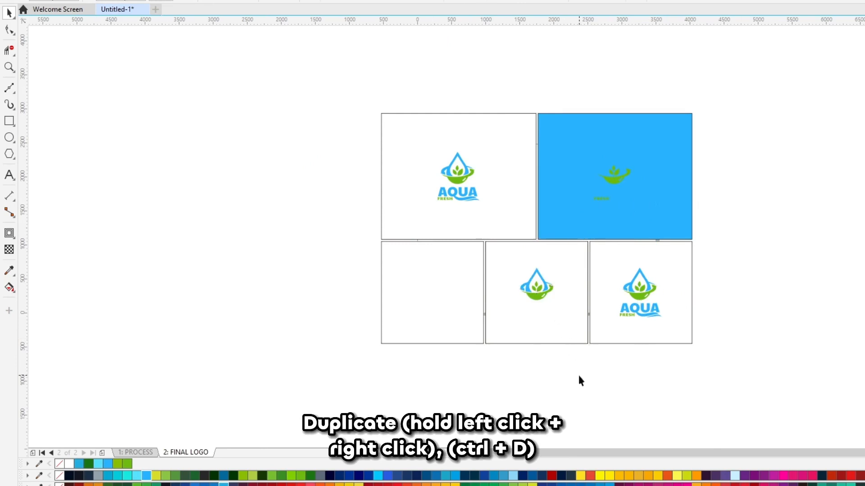
{"action": "left_click_drag", "start_coordinate": [454, 296], "coordinate": [454, 294]}
{"action": "right_click", "coordinate": [454, 293]}
{"action": "left_click", "coordinate": [460, 316], "text": "shift"}
{"action": "key", "text": "c"}
{"action": "key", "text": "e"}
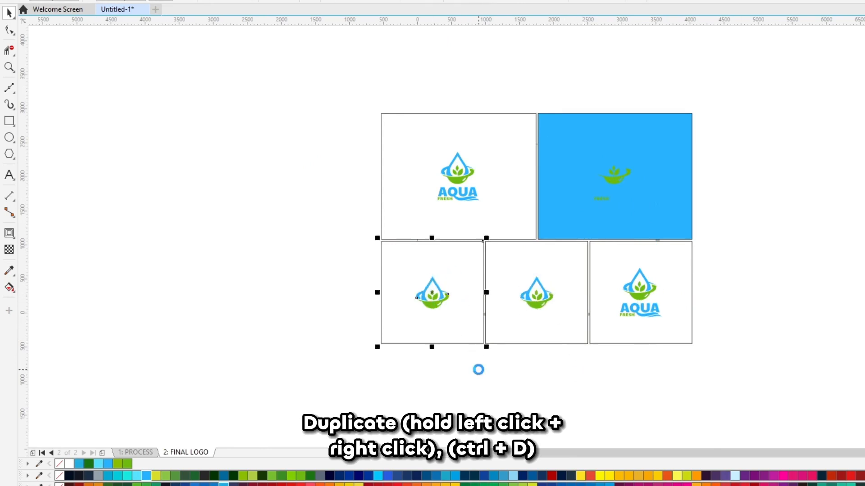
{"action": "left_click", "coordinate": [478, 368]}
- Fill the first small frame with the logo's blue and the middle small frame with its green, sampling both colours
{"action": "scroll", "coordinate": [443, 305], "scroll_direction": "up", "scroll_amount": 1}
{"action": "key", "text": "ctrl+shift+e"}
{"action": "left_click", "coordinate": [443, 293]}
{"action": "left_click", "coordinate": [488, 299]}
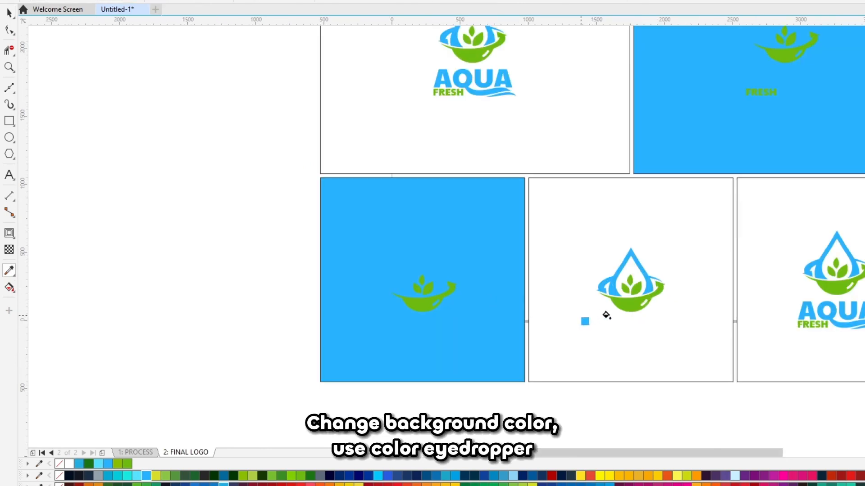
{"action": "left_click", "coordinate": [626, 305]}
{"action": "left_click", "coordinate": [624, 334]}
{"action": "key", "text": "space"}
- Recolour the emblems in the first and middle small frames white
{"action": "left_click", "coordinate": [631, 297]}
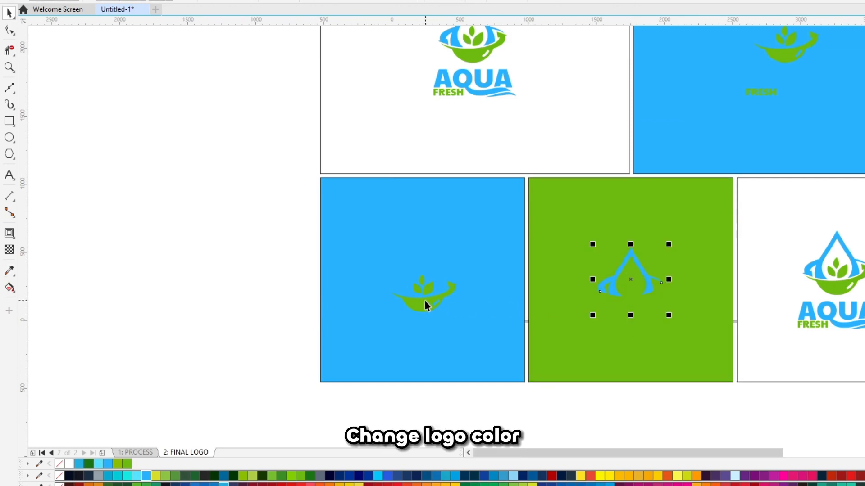
{"action": "left_click", "coordinate": [428, 304], "text": "shift"}
{"action": "left_click", "coordinate": [69, 464]}
{"action": "left_click", "coordinate": [146, 320]}
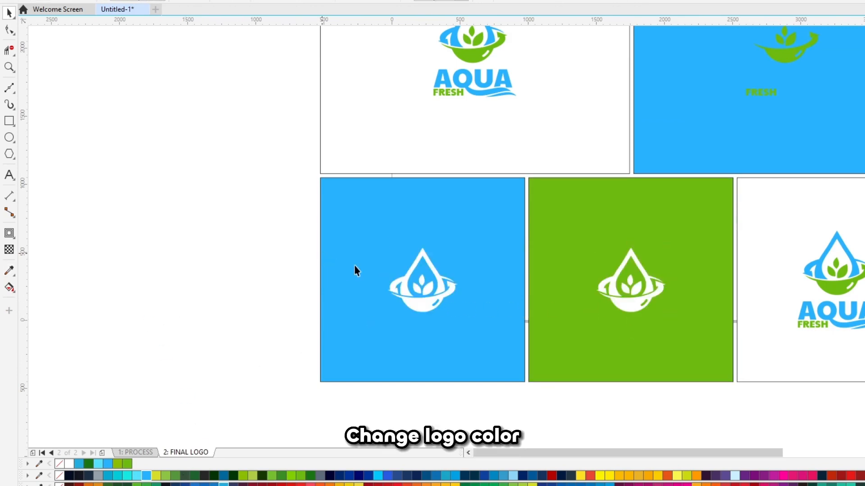
- Fill the third small frame with the green sampled from the logo and recolour its full logo white
{"action": "scroll", "coordinate": [409, 255], "scroll_direction": "down", "scroll_amount": 1}
{"action": "scroll", "coordinate": [630, 248], "scroll_direction": "up", "scroll_amount": 1}
{"action": "key", "text": "ctrl+shift+e"}
{"action": "left_click", "coordinate": [647, 273]}
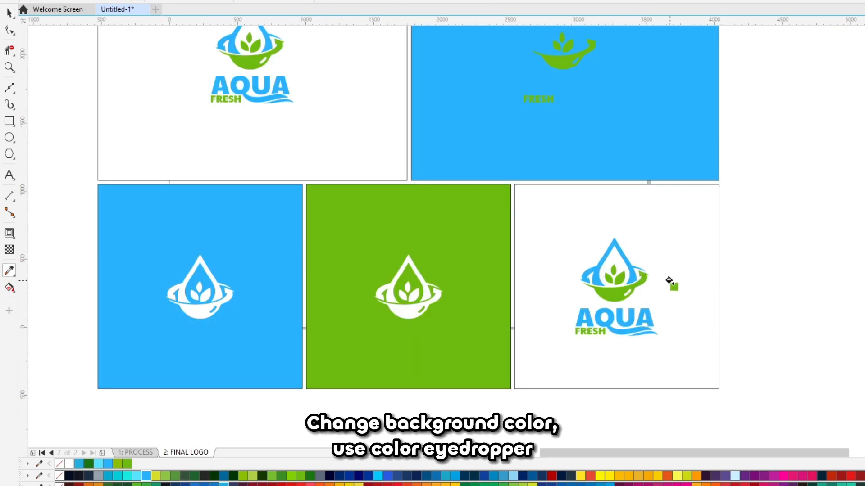
{"action": "left_click", "coordinate": [669, 280]}
{"action": "key", "text": "space"}
{"action": "left_click", "coordinate": [628, 278]}
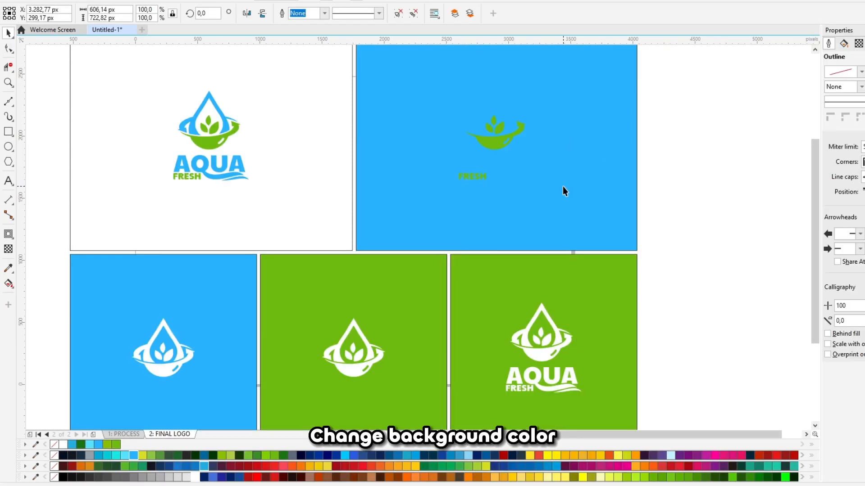
- Fill the second large frame with dark navy #010C20 and apply the sampled navy to the third small frame
{"action": "left_click", "coordinate": [563, 186]}
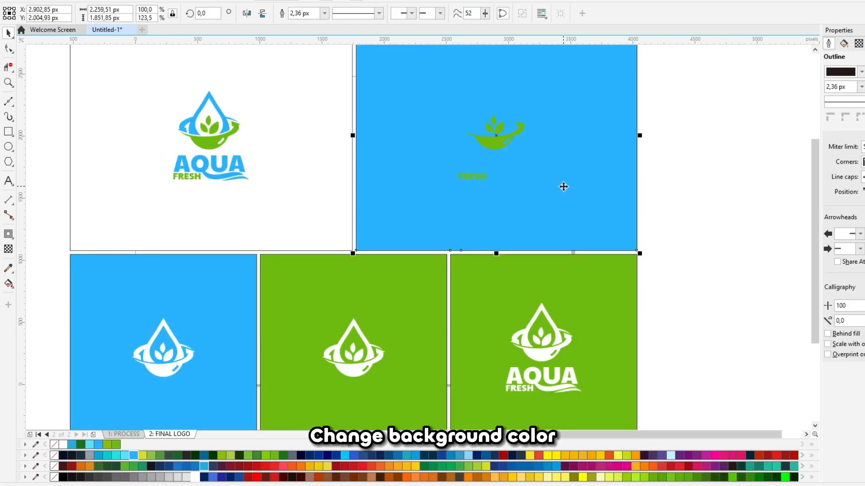
{"action": "scroll", "coordinate": [563, 187], "scroll_direction": "down", "scroll_amount": 1}
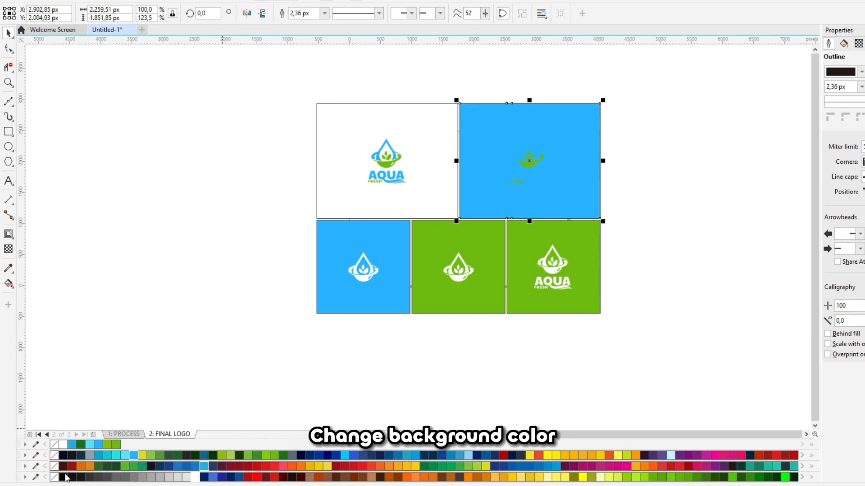
{"action": "left_click", "coordinate": [63, 467]}
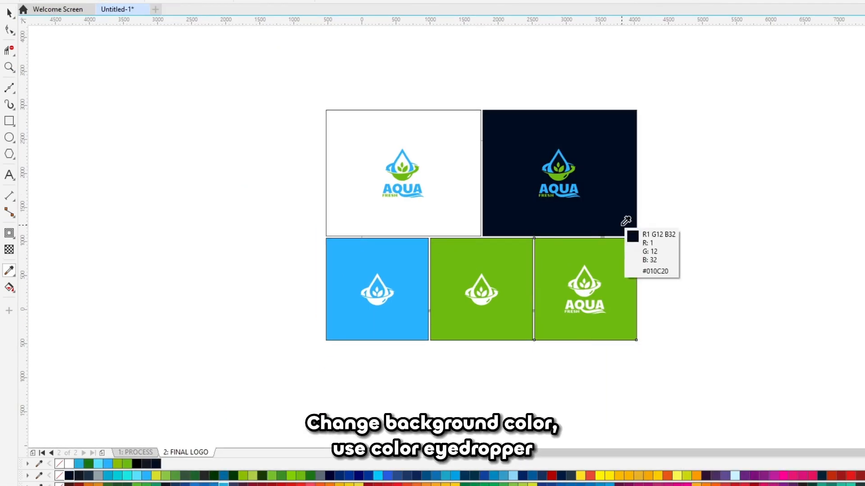
{"action": "left_click", "coordinate": [623, 270]}
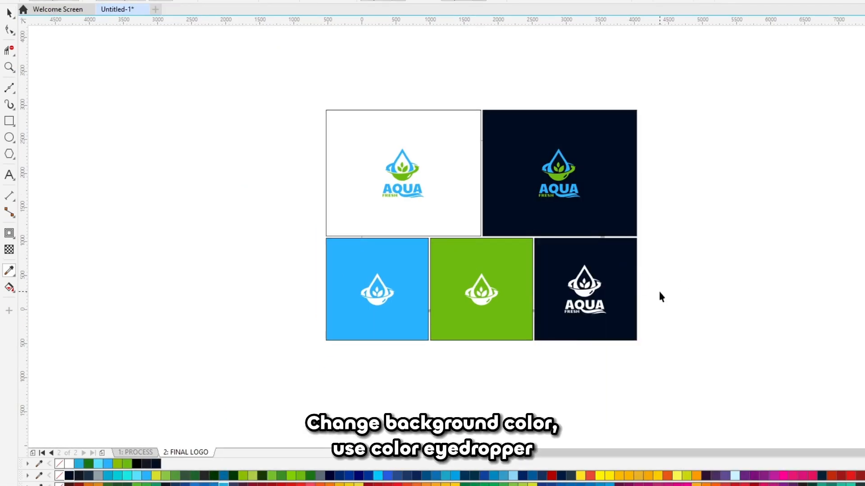